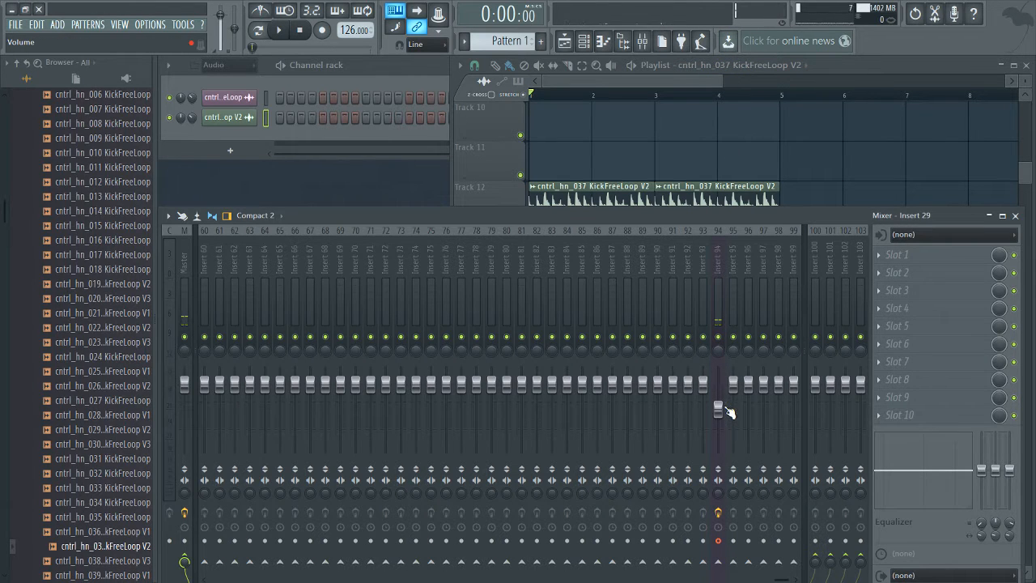
Step: Raise the Insert 94 mixer track's volume to about 73% (-6.5 dB)
drag(718, 408, 718, 401)
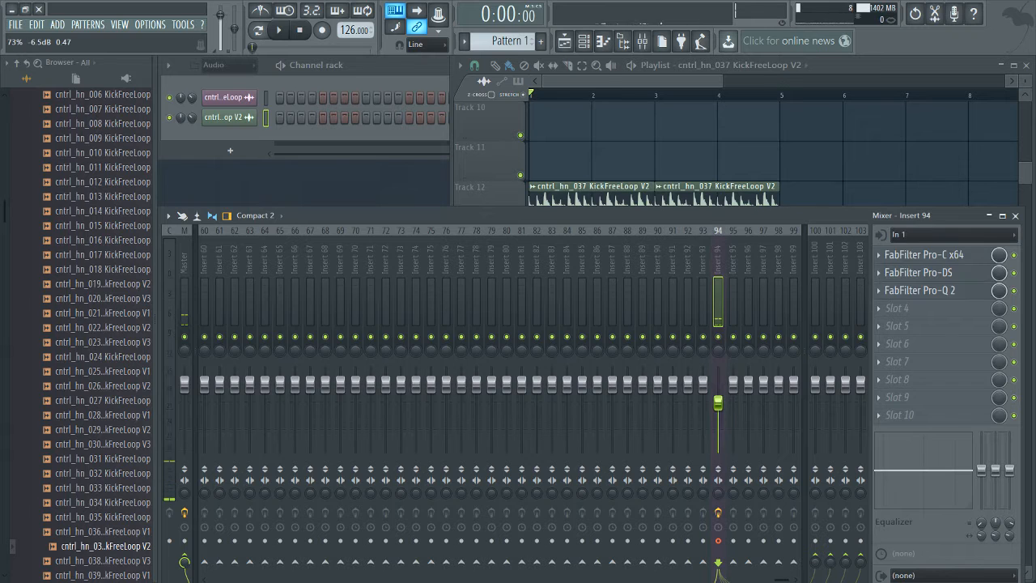
Step: Play back the playlist arrangement of the kick-free drum loops and Pattern 1, and stop it
click(620, 77)
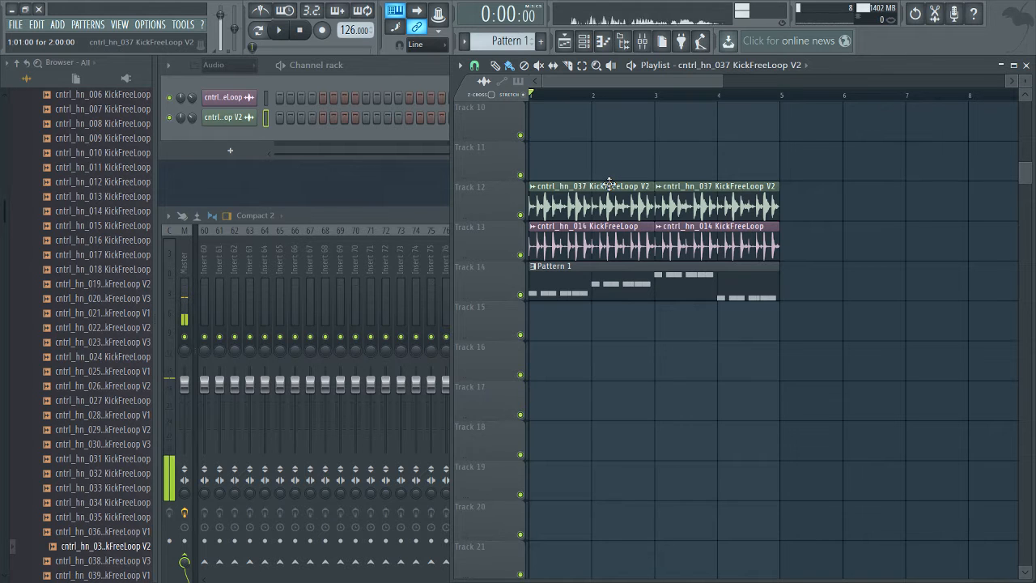
scroll(608, 184, up, 5)
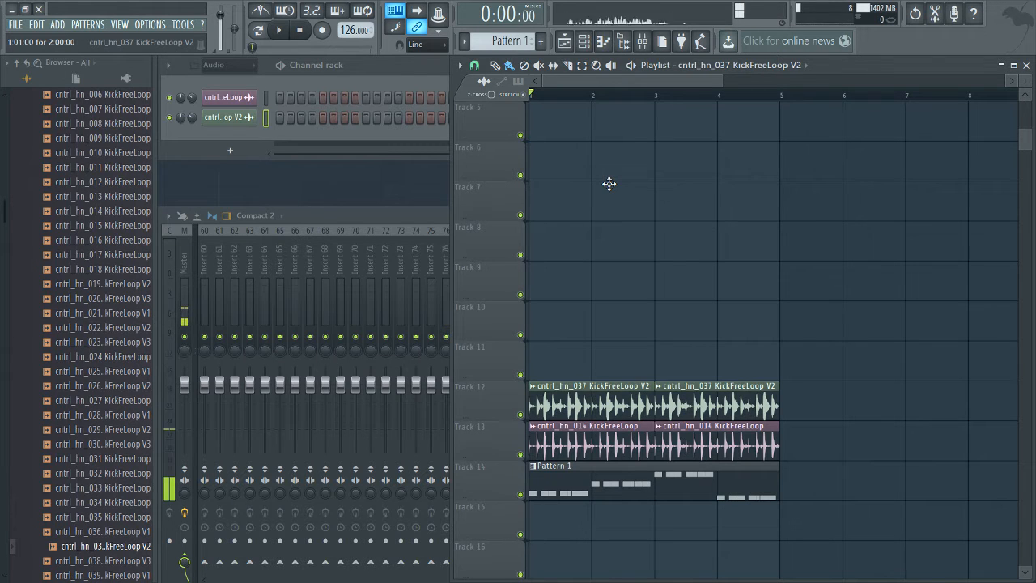
scroll(608, 184, down, 4)
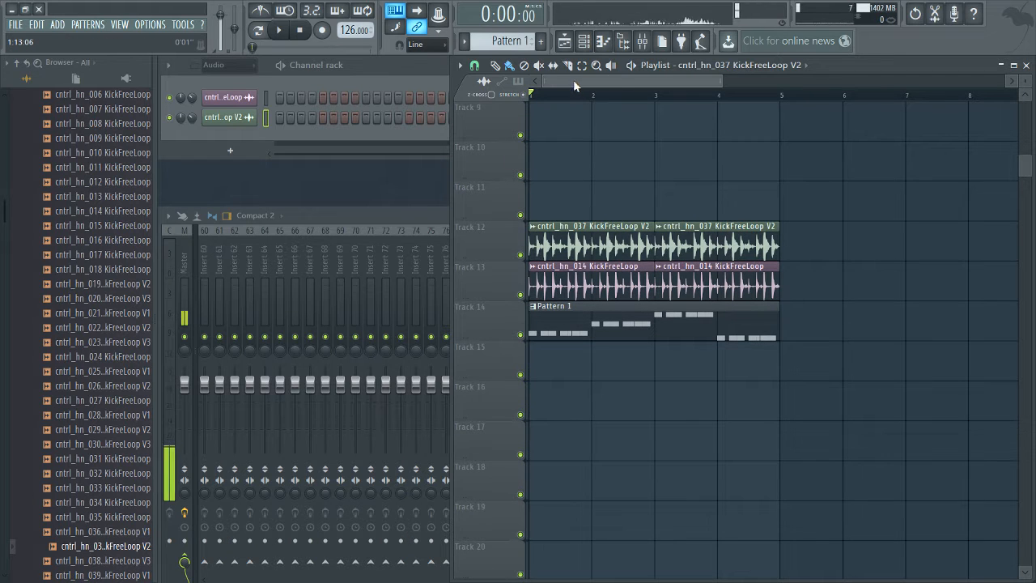
key(space)
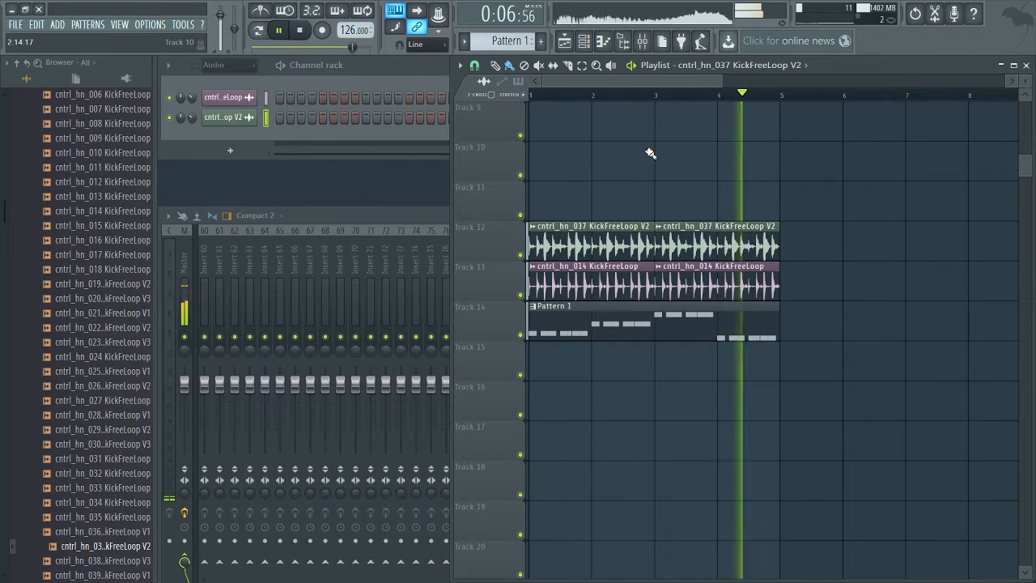
key(space)
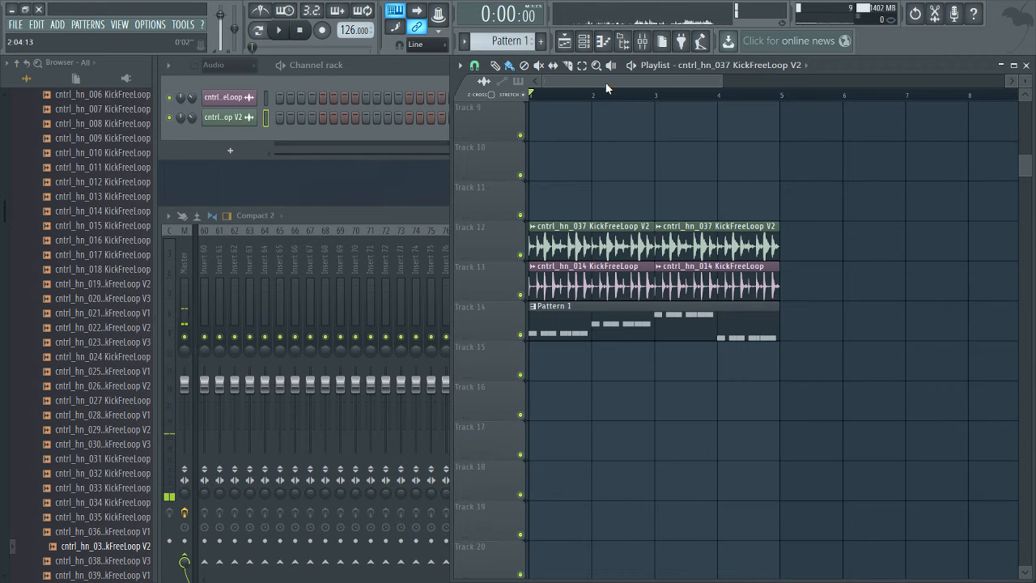
Step: Show the Unsorted channel group containing the Sampler, Sylenth1 and Massive channels in the channel rack
click(255, 94)
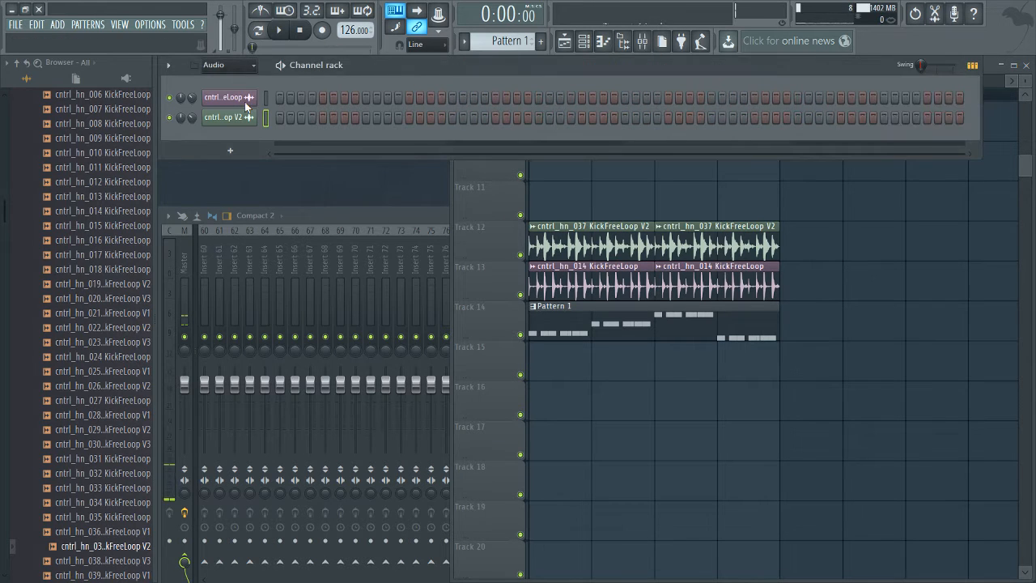
key(Page_Down)
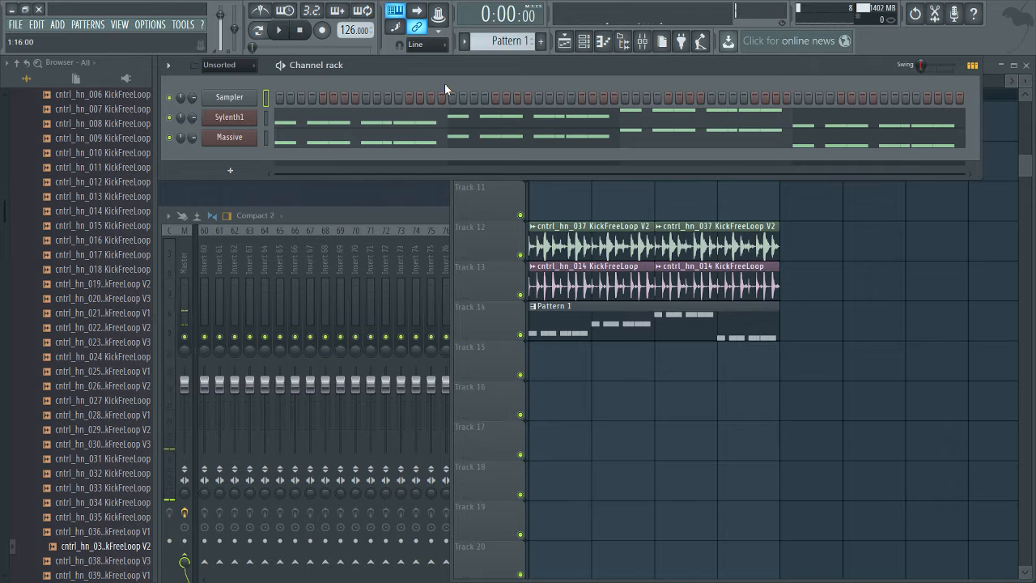
scroll(559, 291, up, 6)
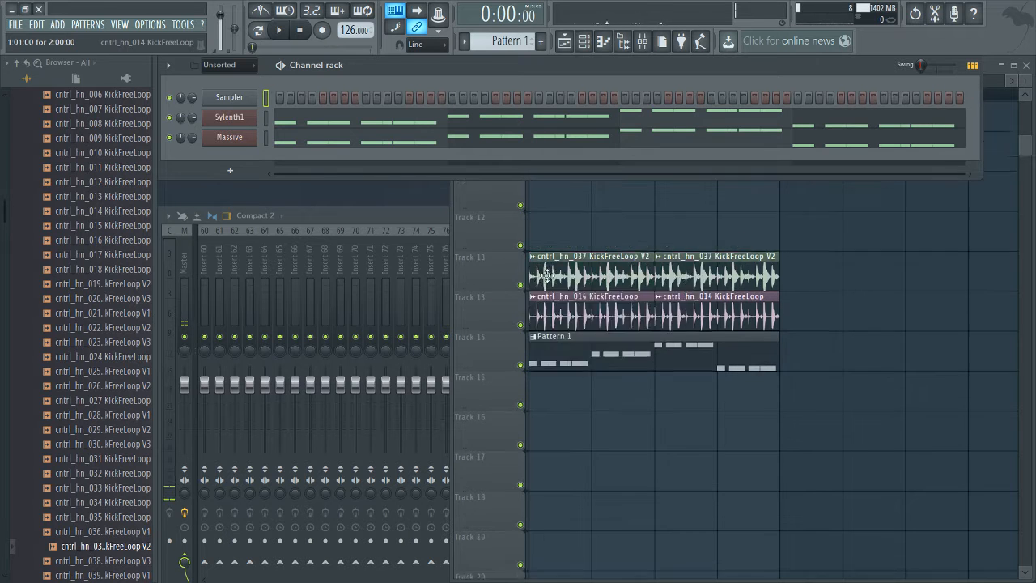
scroll(547, 276, down, 1)
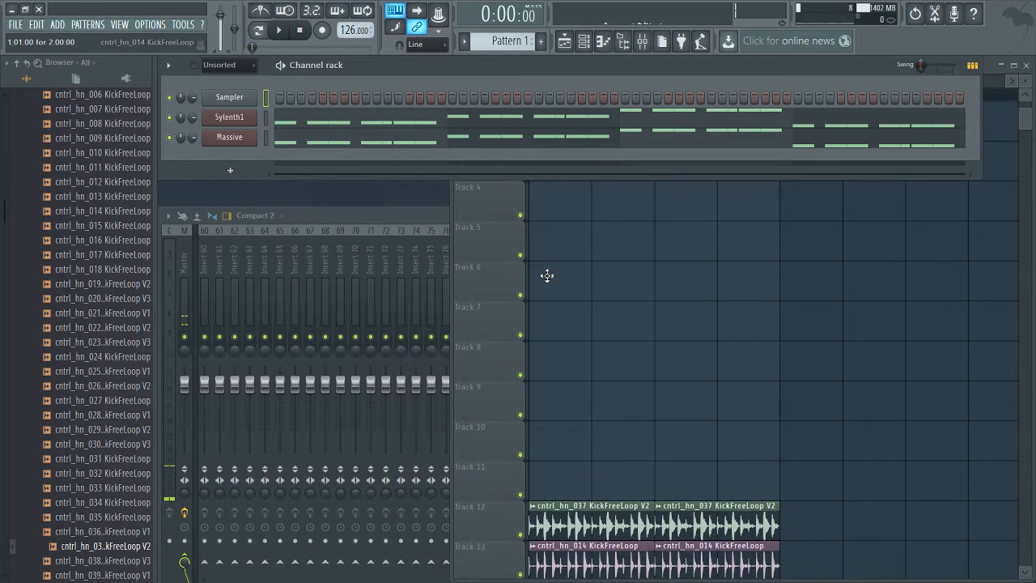
scroll(547, 275, down, 1)
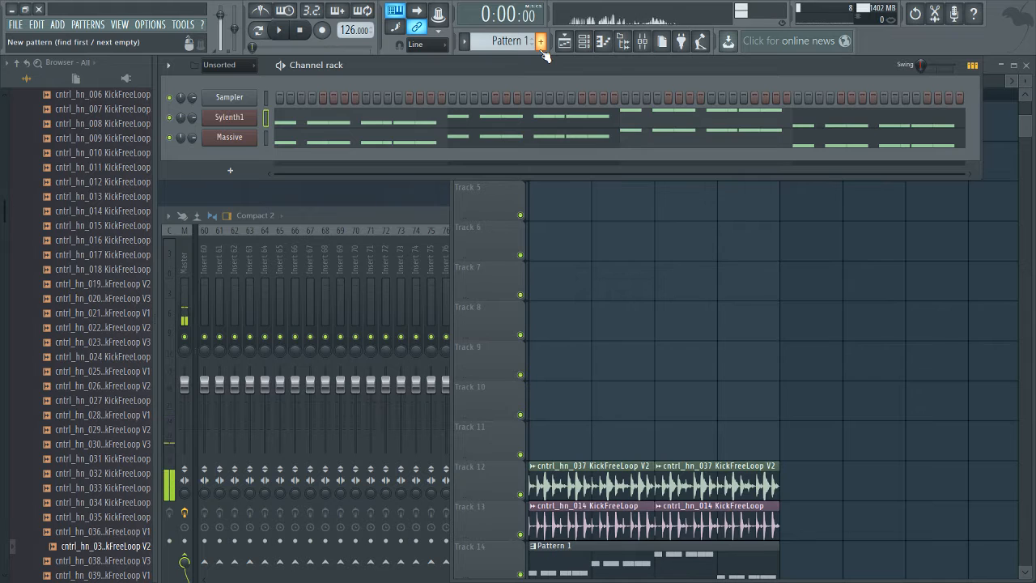
scroll(654, 316, down, 4)
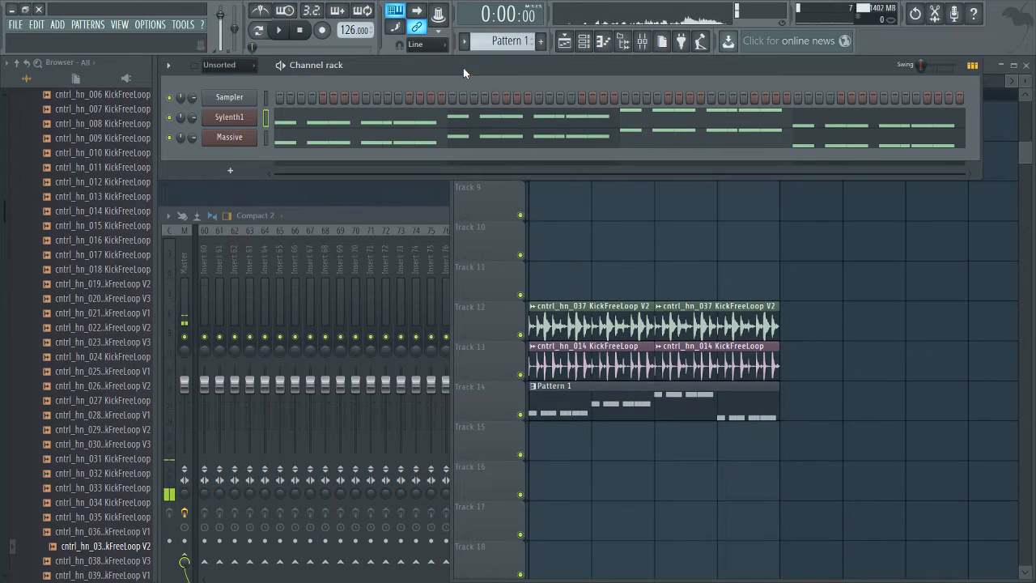
Step: Copy the Sylenth1 channel's notes from Pattern 1 and create an empty Pattern 2
click(542, 42)
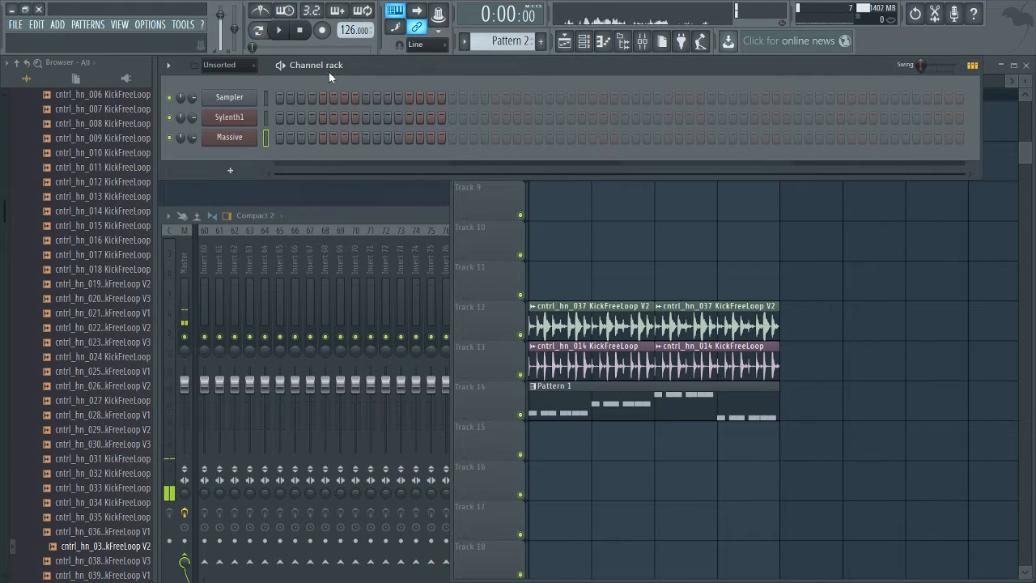
scroll(480, 44, up, 1)
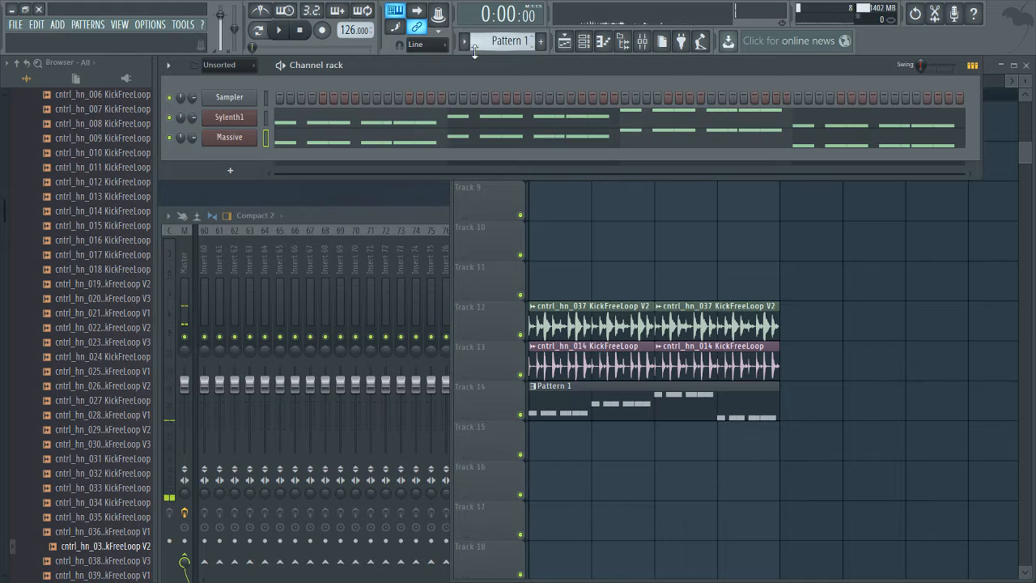
click(229, 122)
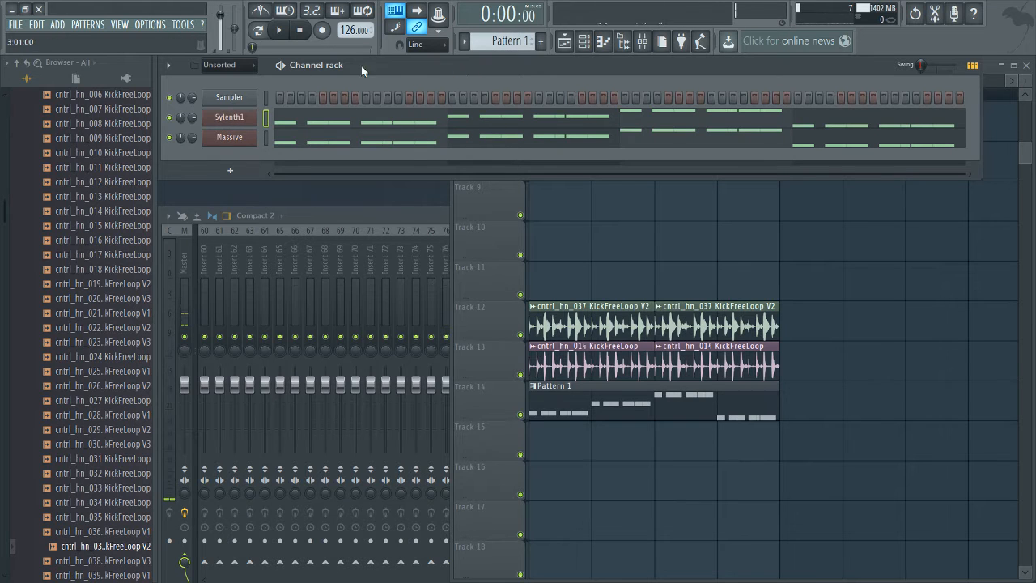
click(541, 42)
key(Return)
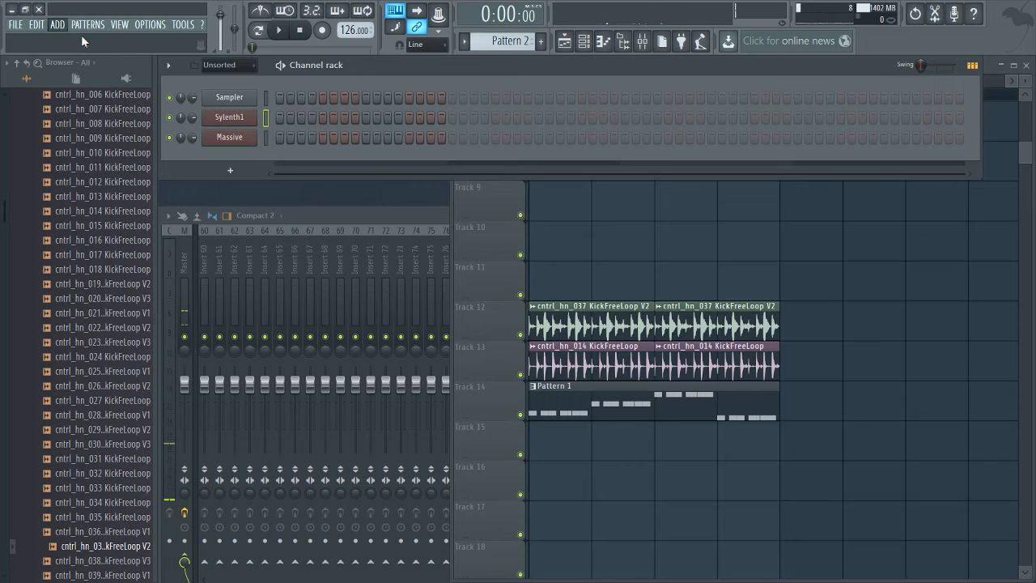
Step: Add a second Sylenth1 instrument channel to the channel rack
click(373, 485)
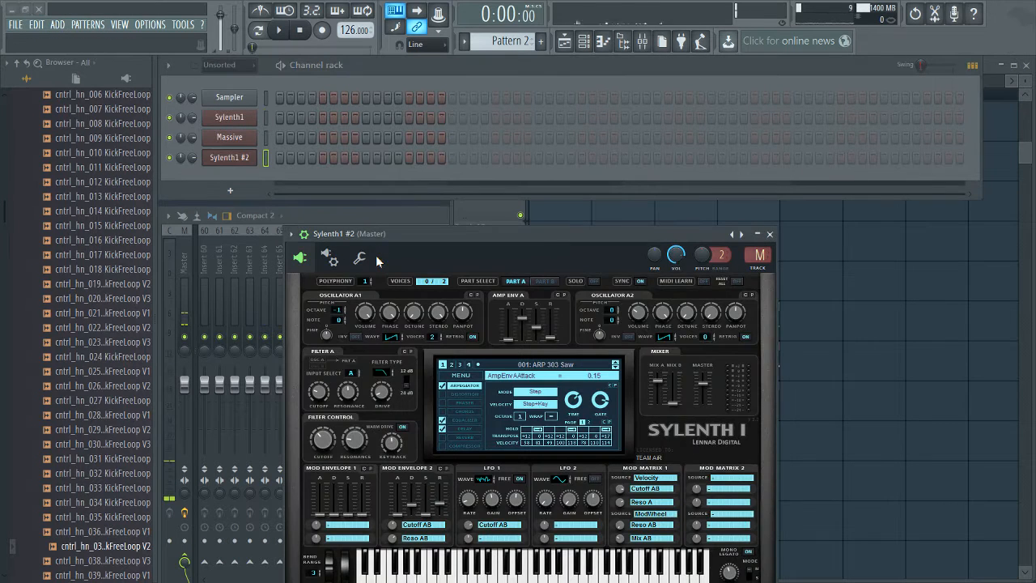
drag(399, 240, 407, 180)
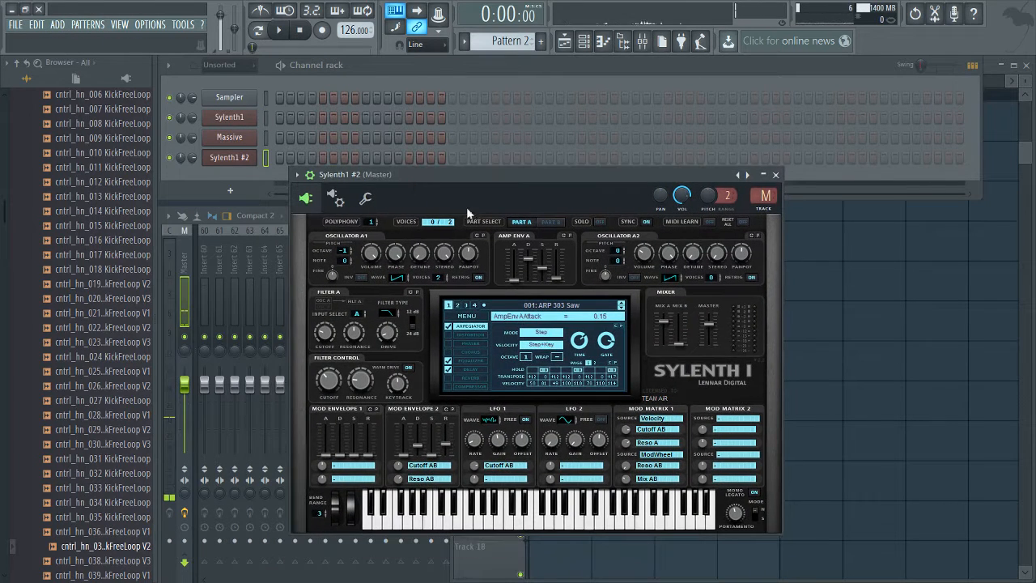
Step: Switch playback to pattern mode and paste the copied notes into the Sylenth1 #2 channel
click(257, 30)
click(235, 156)
key(ctrl+v)
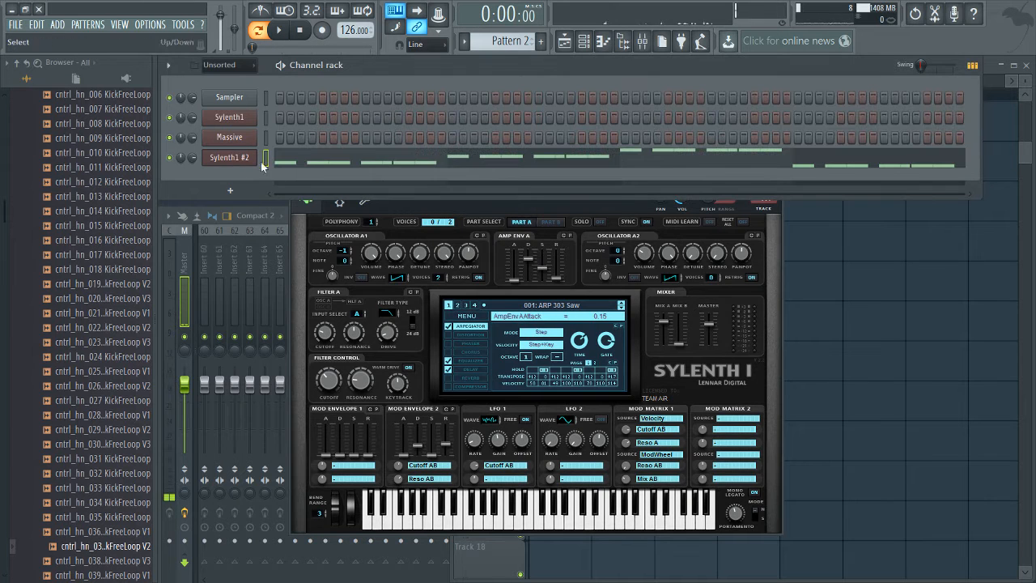
Step: Reset the Sylenth1 #2 preset to the blank Init patch
click(224, 159)
click(224, 159)
drag(484, 181, 504, 166)
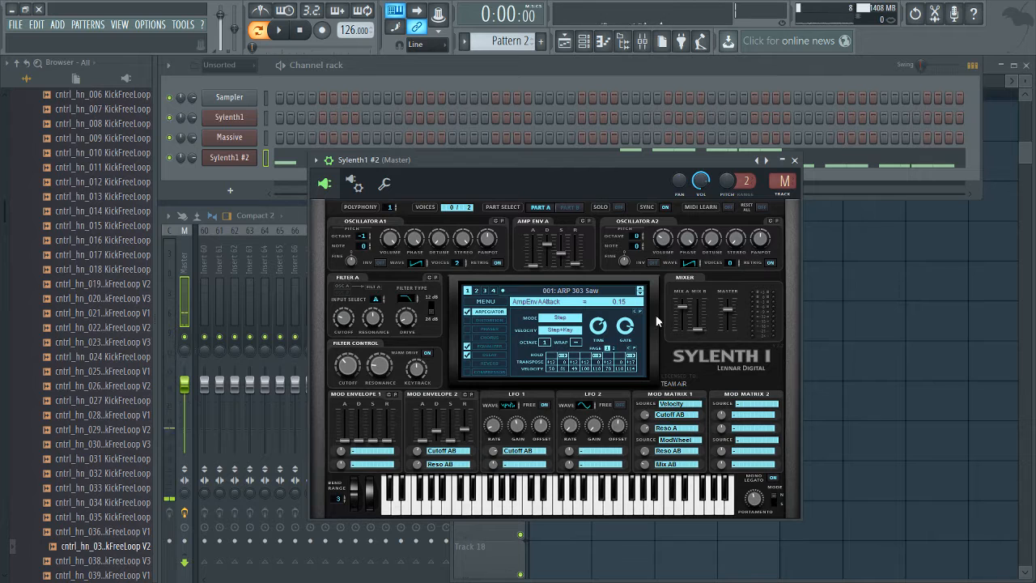
click(486, 305)
click(534, 437)
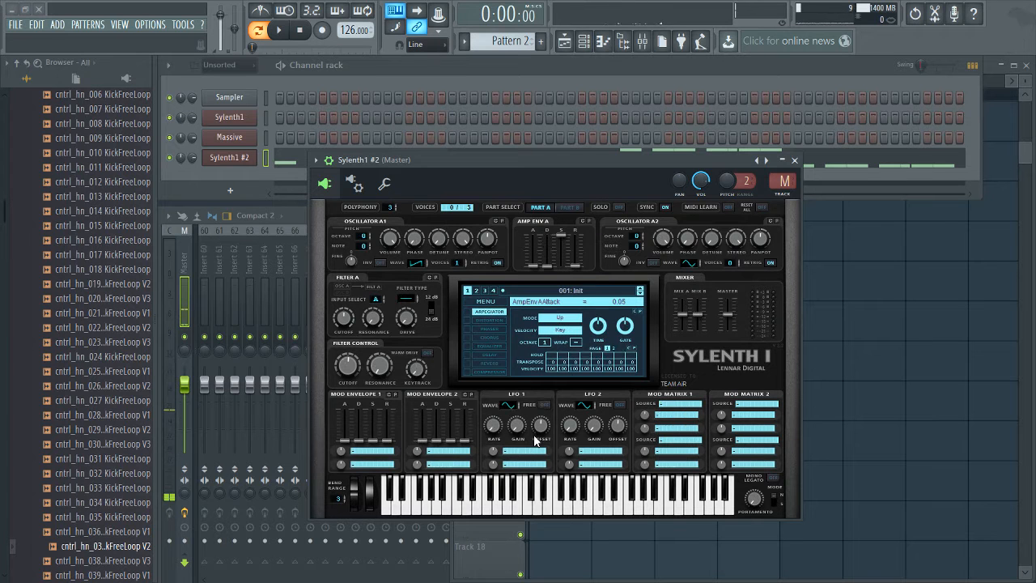
drag(502, 166, 530, 170)
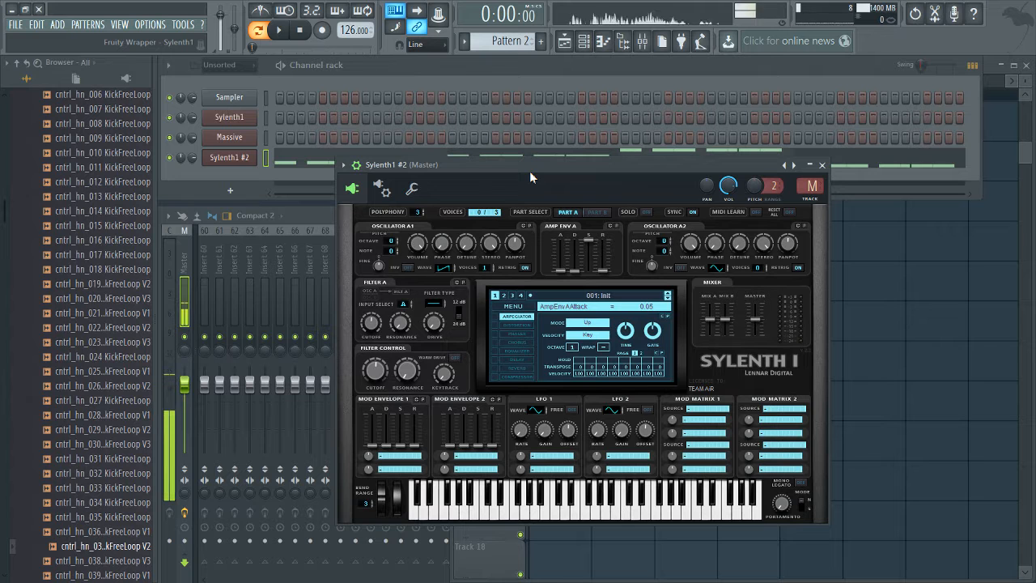
drag(530, 171, 565, 187)
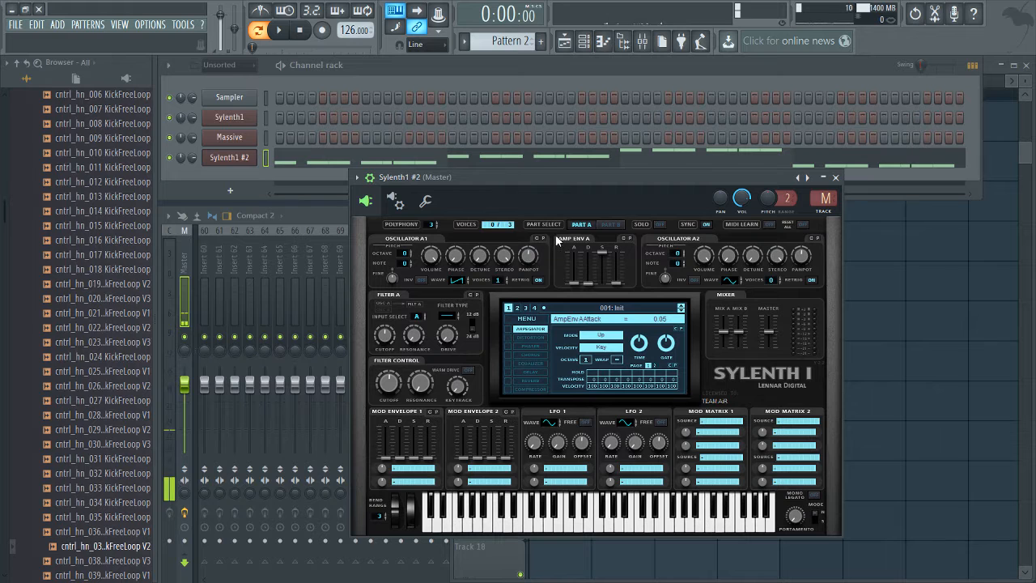
Step: Set amp envelope A's sustain to 0 and its decay to about 4.14 in Sylenth1 #2 while previewing Pattern 2
drag(560, 180, 563, 178)
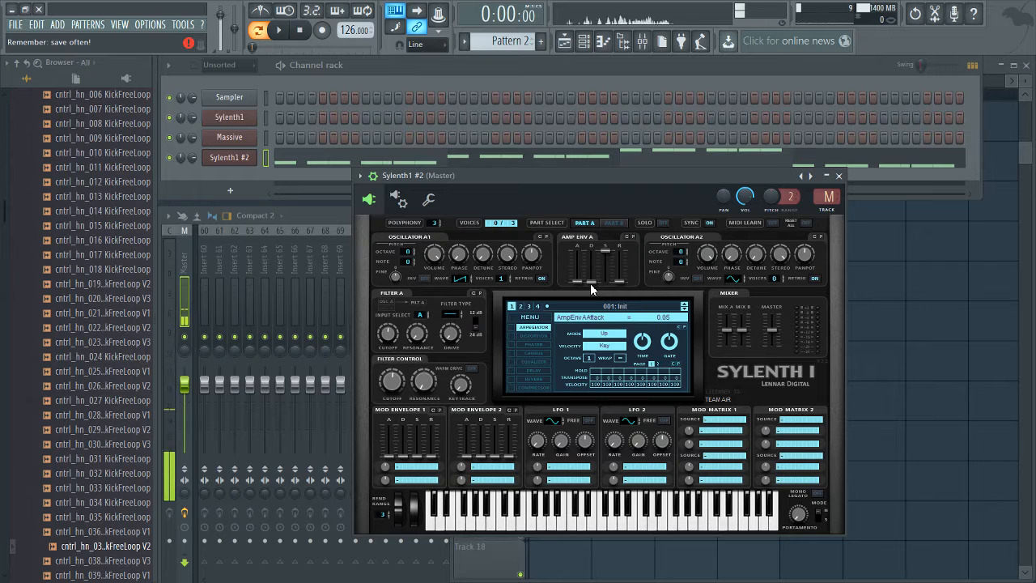
drag(608, 251, 619, 358)
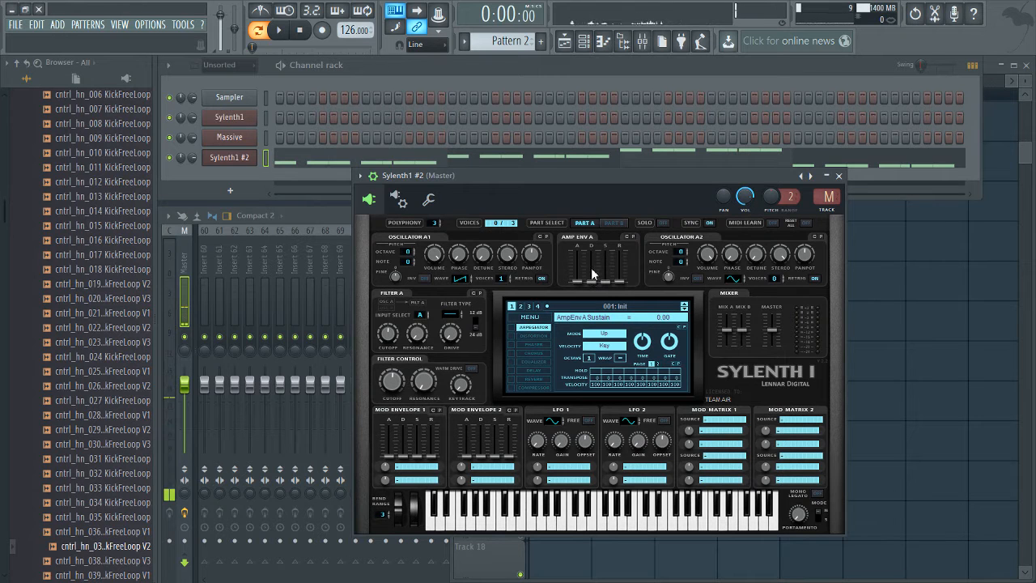
key(space)
drag(591, 276, 605, 240)
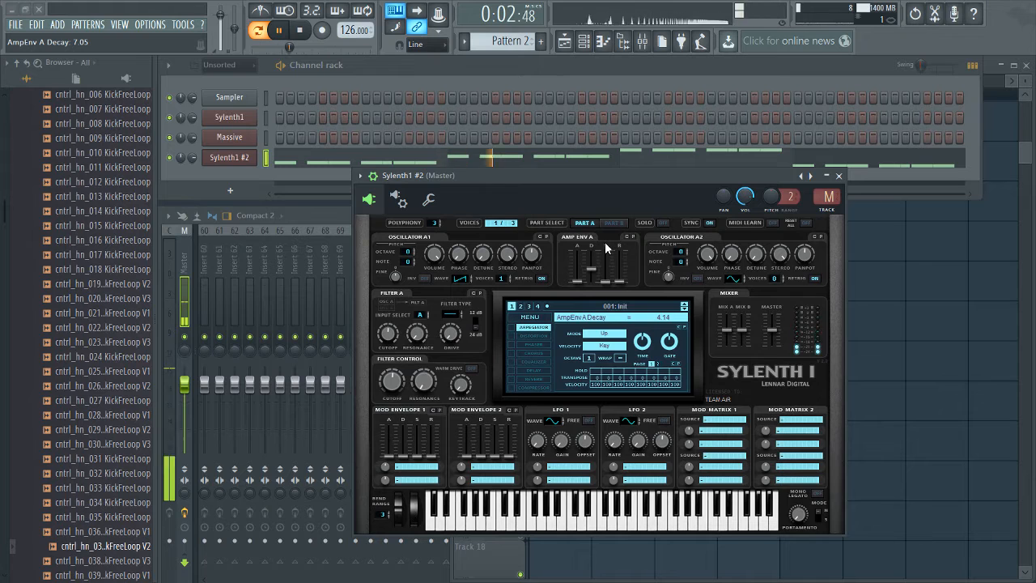
key(space)
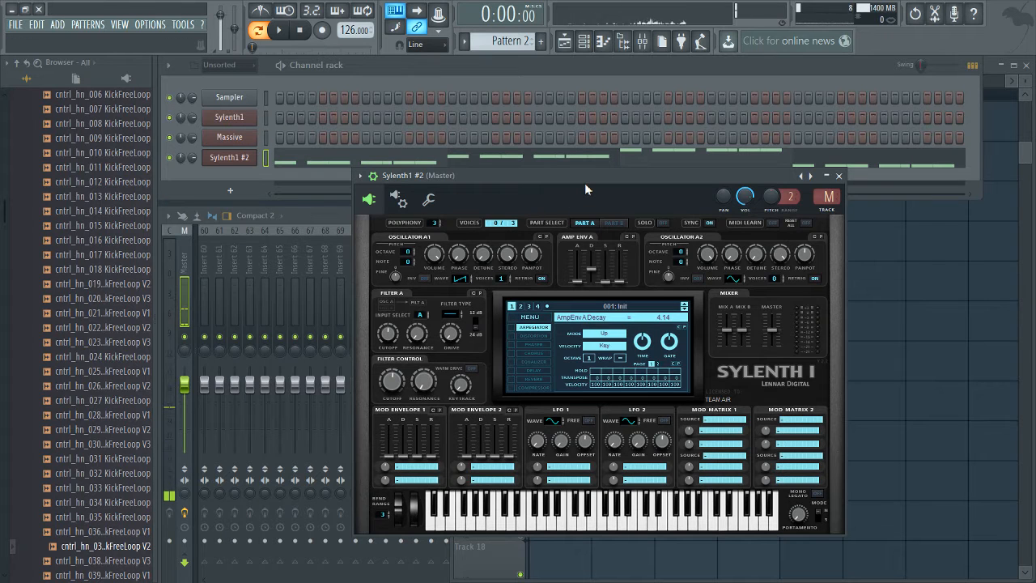
Step: Check the original Sylenth1 channel's synth settings for reference and return to Sylenth1 #2
drag(584, 183, 585, 182)
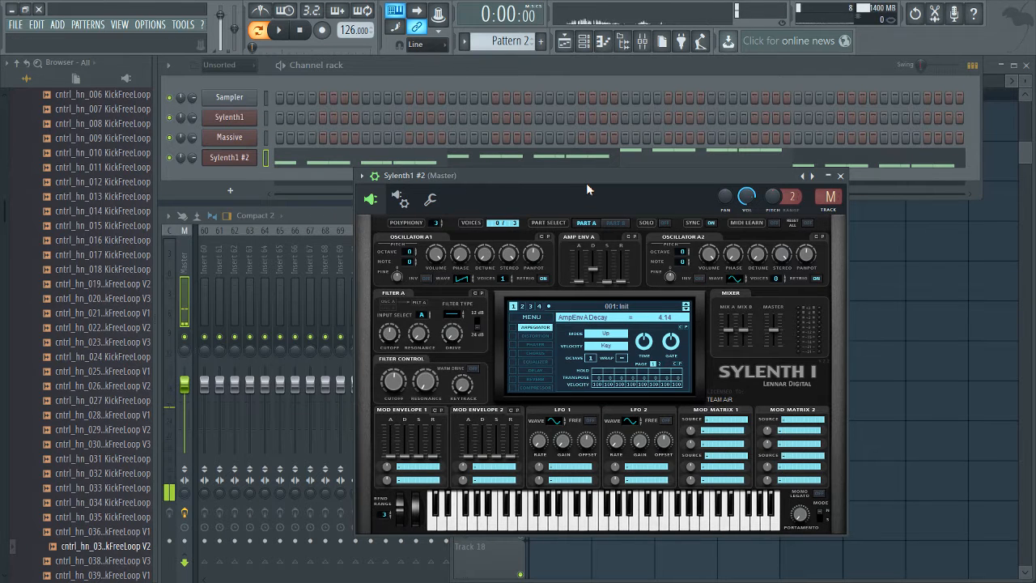
click(229, 118)
click(240, 176)
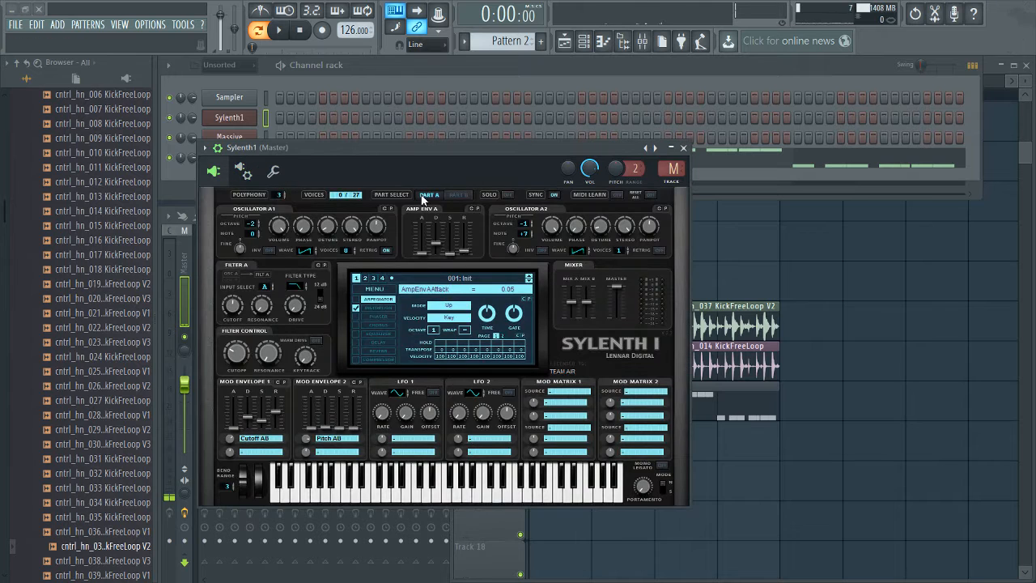
click(684, 149)
click(229, 157)
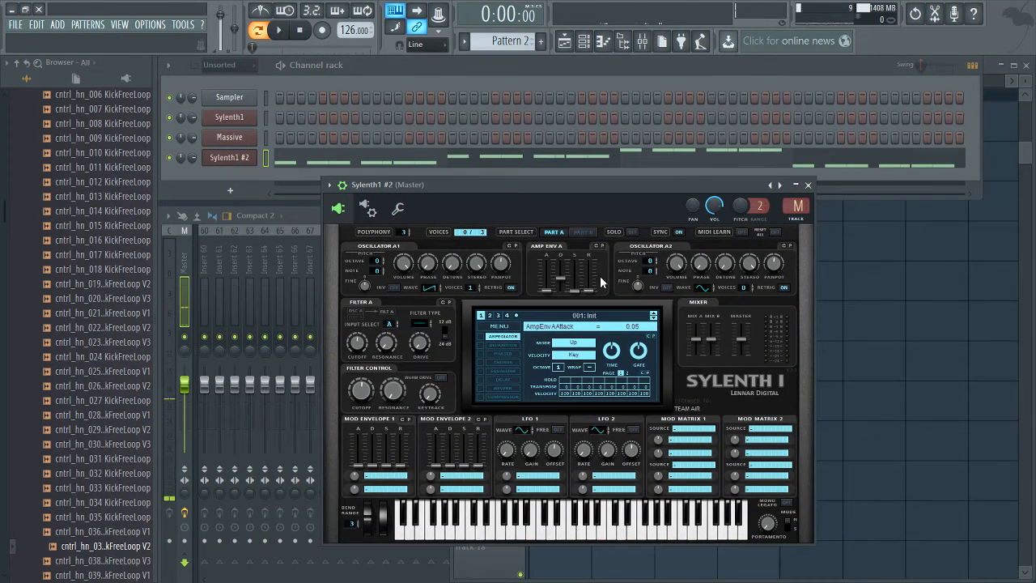
Step: Raise amp envelope A's sustain to about 3.39 in Sylenth1 #2 and preview the pattern
drag(575, 190, 590, 188)
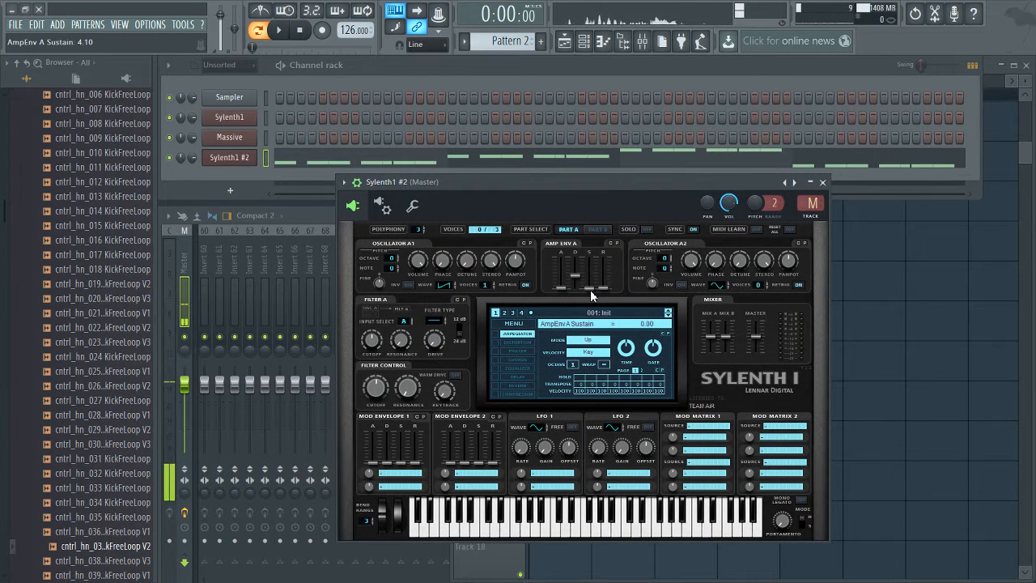
drag(590, 290, 594, 257)
key(space)
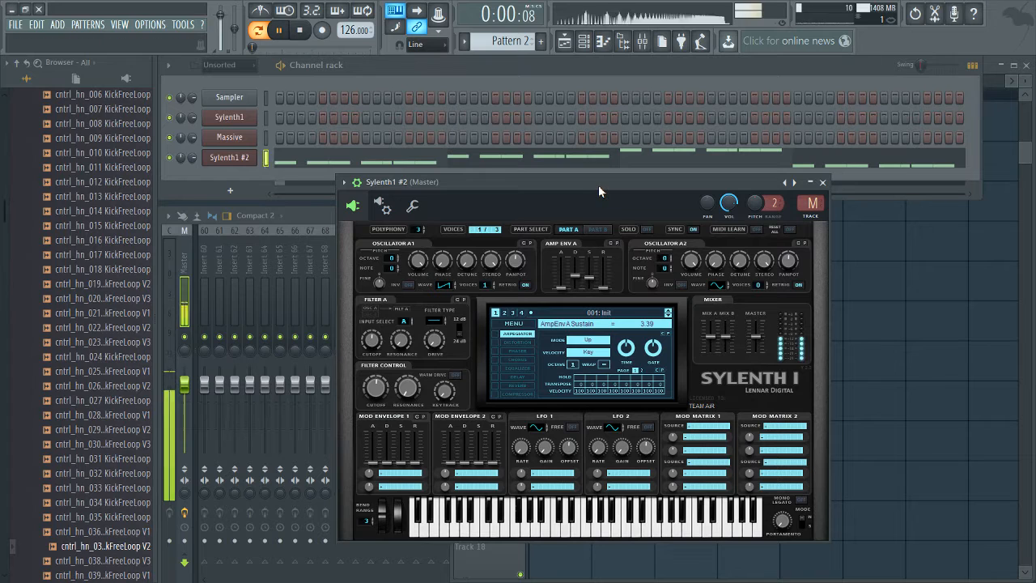
key(space)
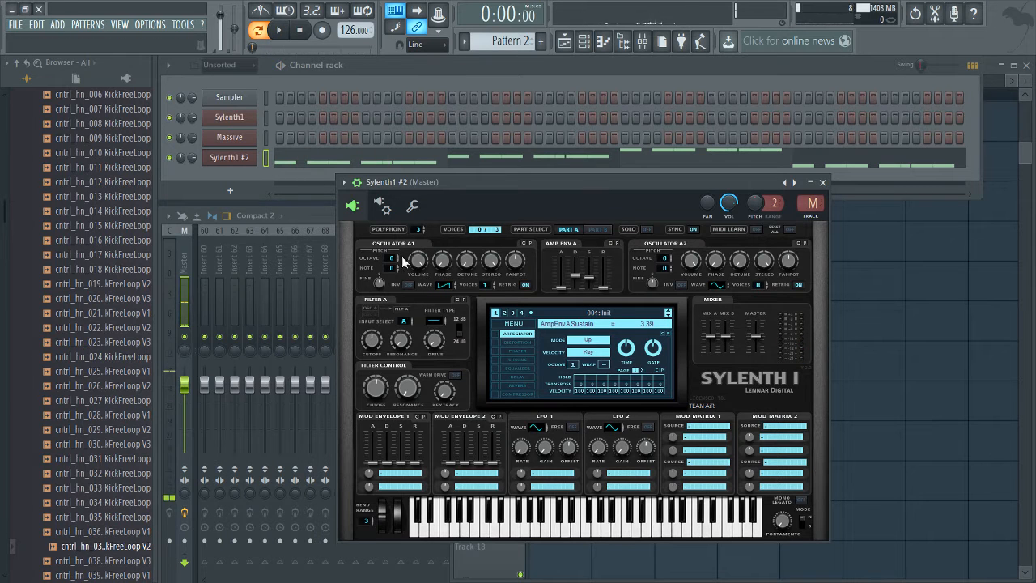
Step: Set Oscillator A1's octave to -2 and open the Sylenth1 #2 notes in the piano roll
drag(391, 258, 397, 283)
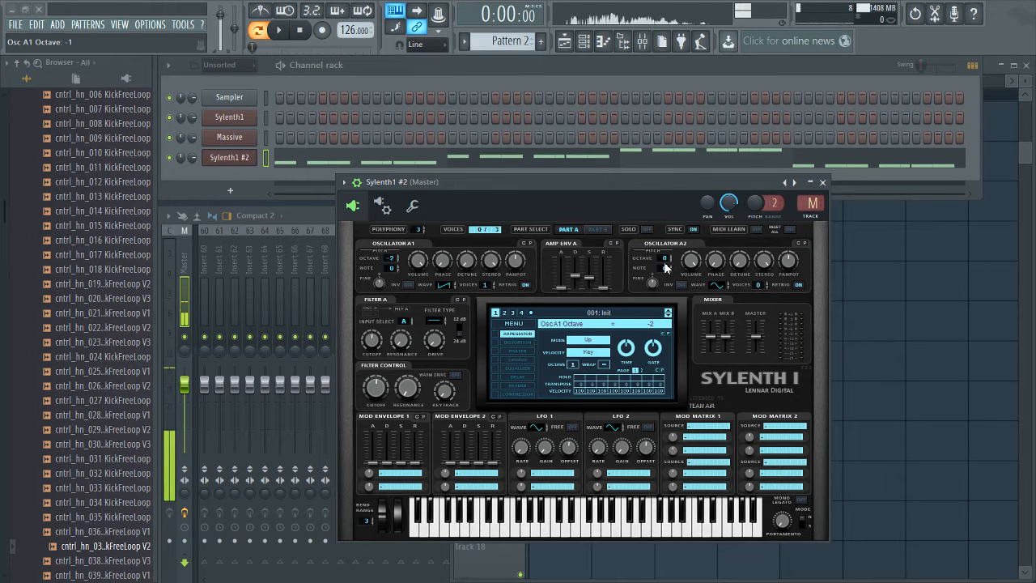
click(484, 168)
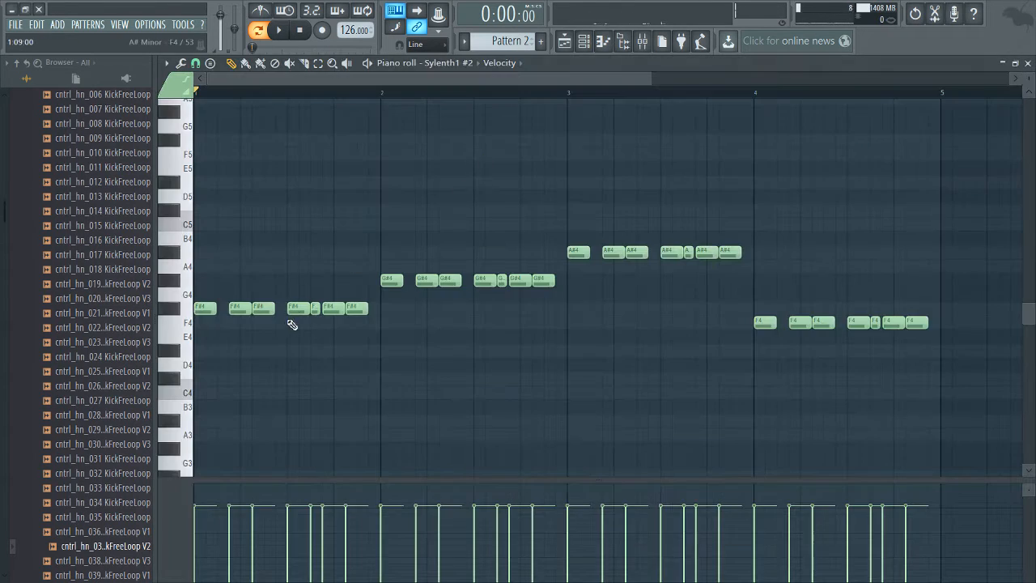
Step: Return to the Sylenth1 #2 synth window, set Oscillator A1 to 8 voices and preview Pattern 2
key(F7)
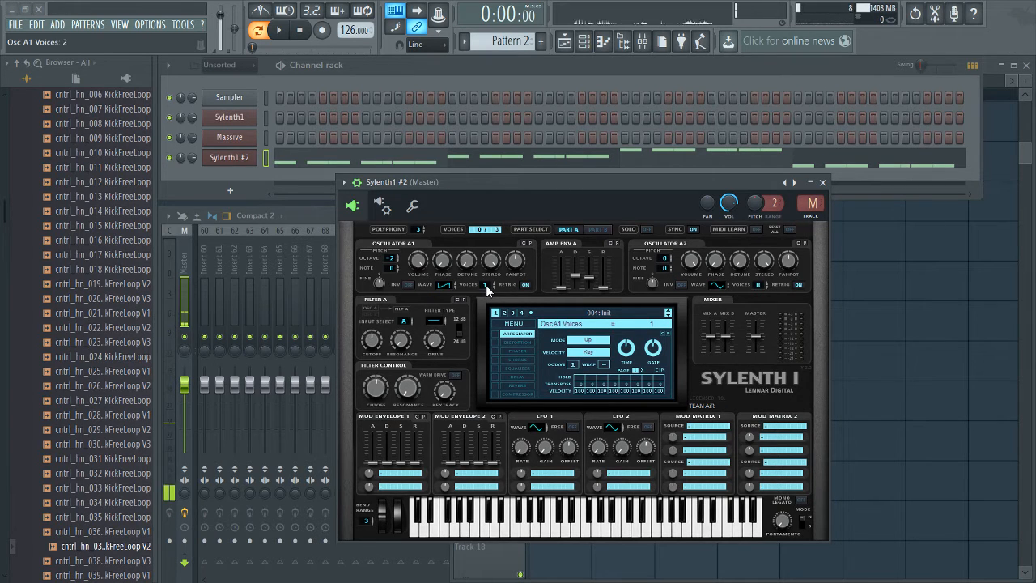
scroll(486, 287, up, 7)
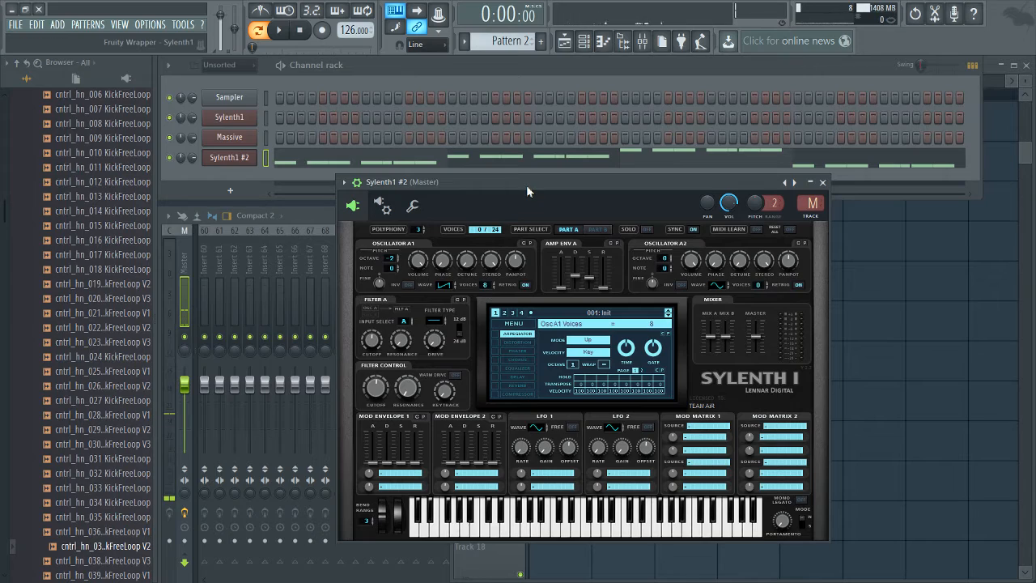
drag(526, 184, 555, 191)
key(space)
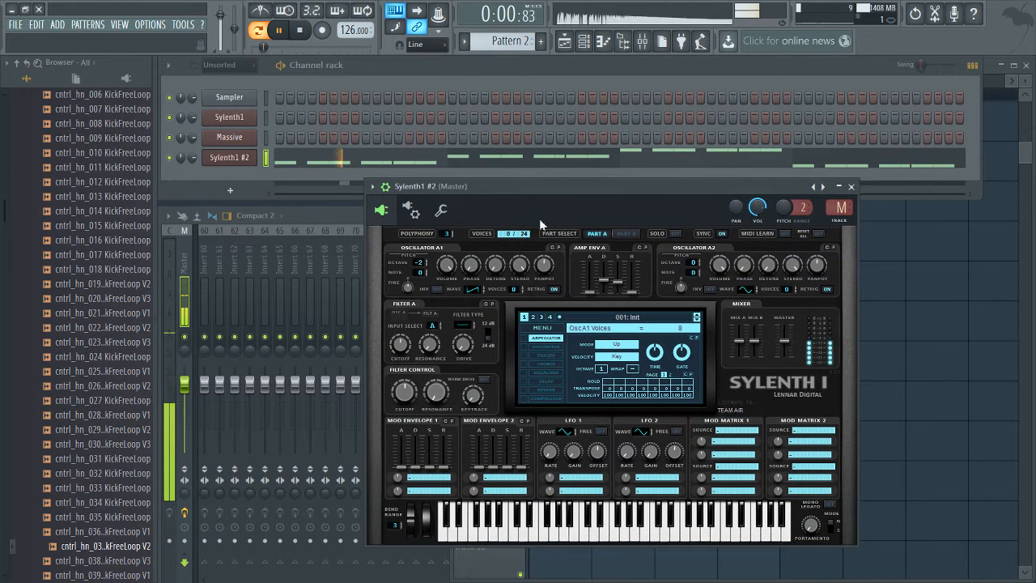
key(space)
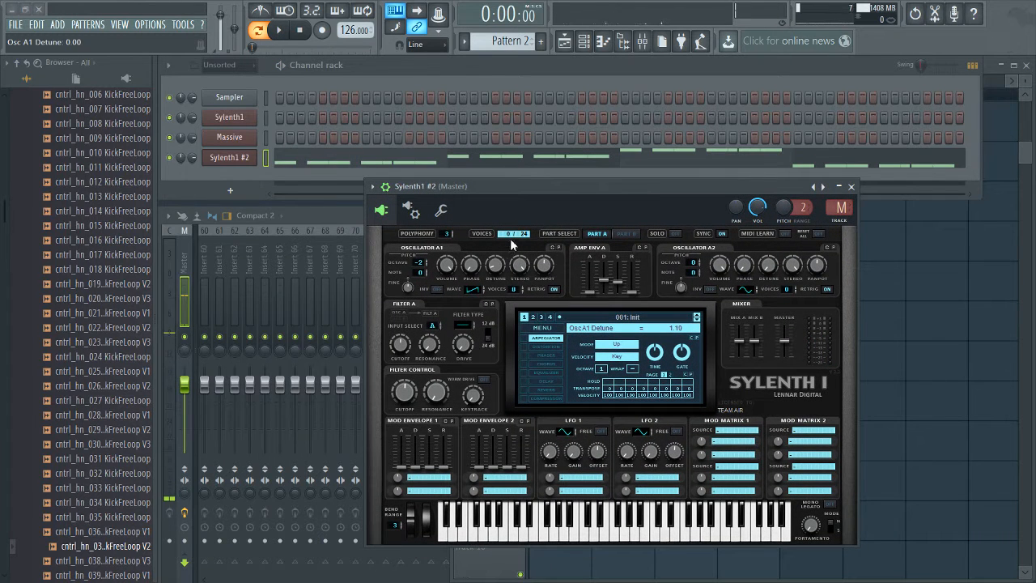
Step: Set Oscillator A1's detune to 0.95 and its wave to Pulse, previewing the pattern after each change
scroll(499, 270, down, 1)
key(space)
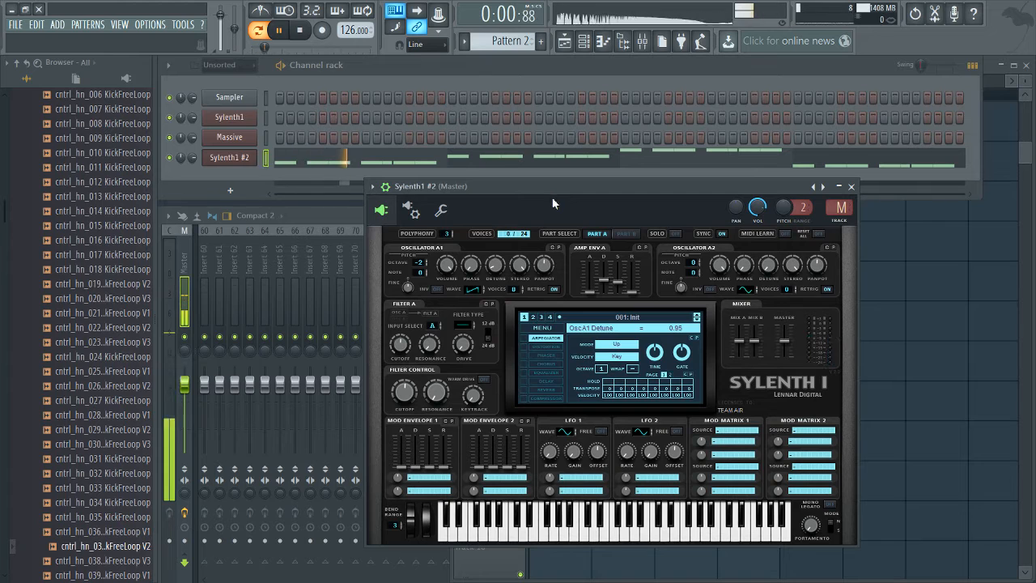
key(space)
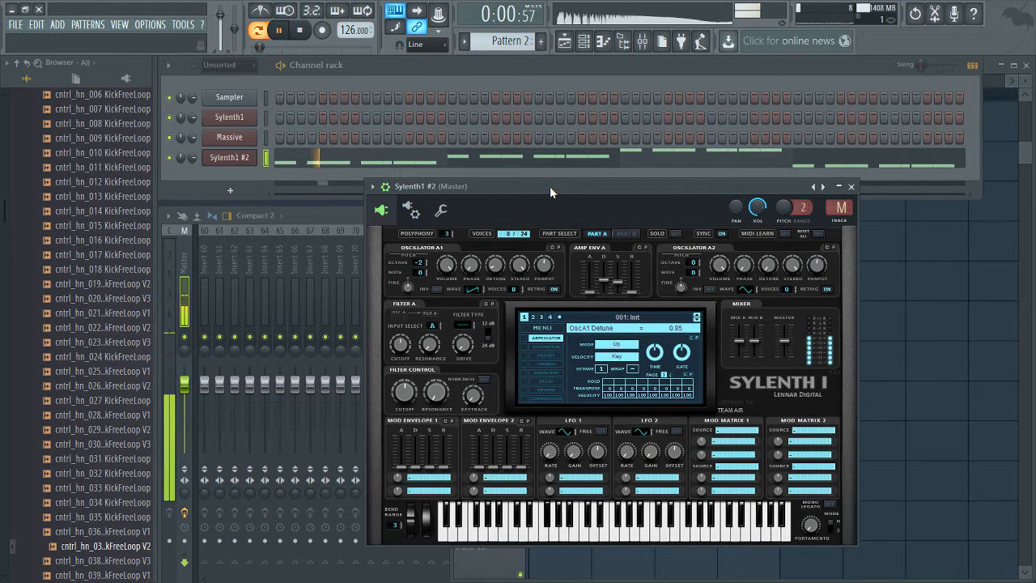
click(472, 289)
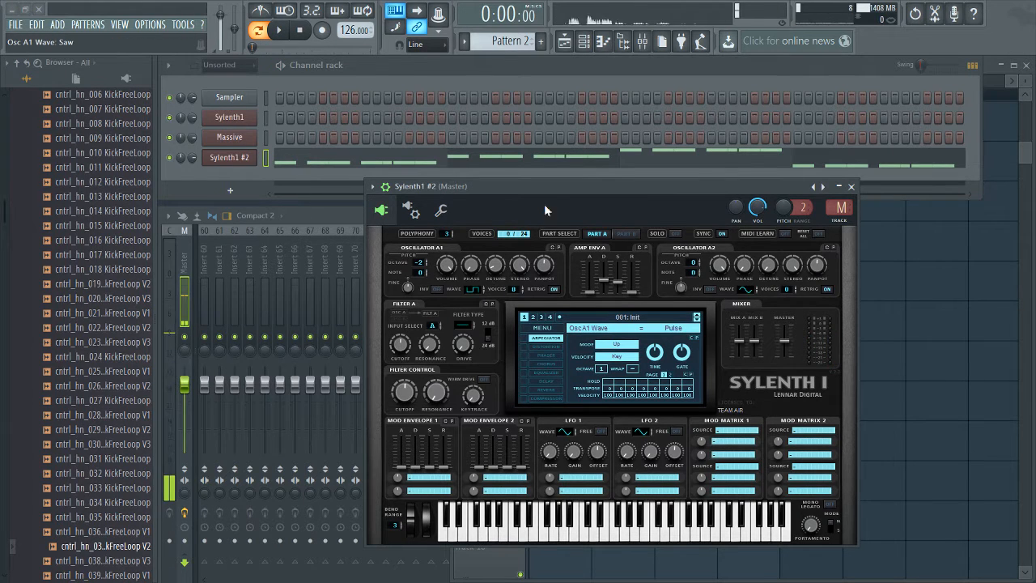
key(space)
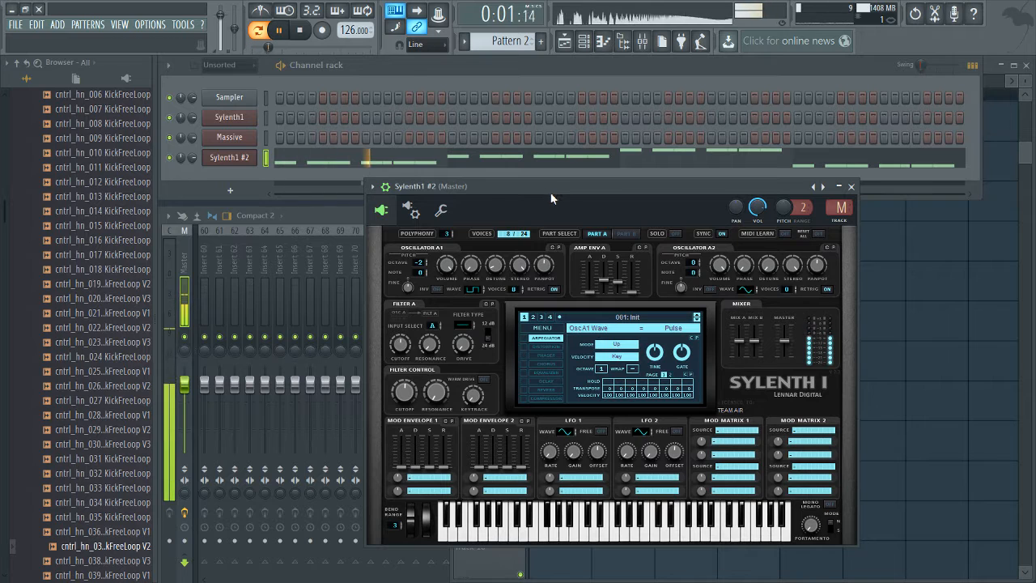
key(space)
Step: Set Oscillator A2 to a saw wave with octave -1, note +7 and 2 voices, and preview the pattern
click(746, 289)
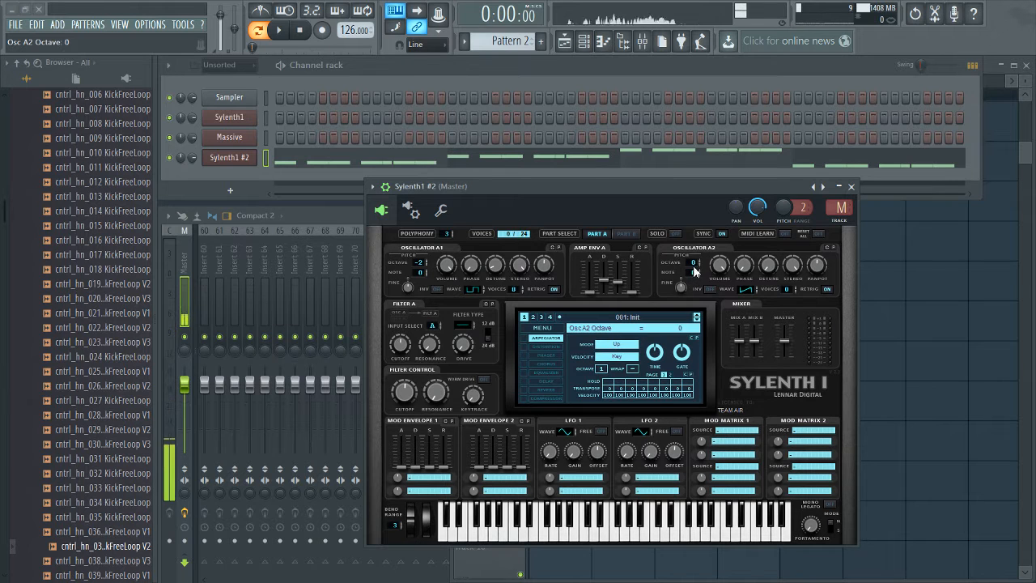
mouse_move(694, 270)
mouse_down()
mouse_move(694, 281)
mouse_move(696, 269)
mouse_up()
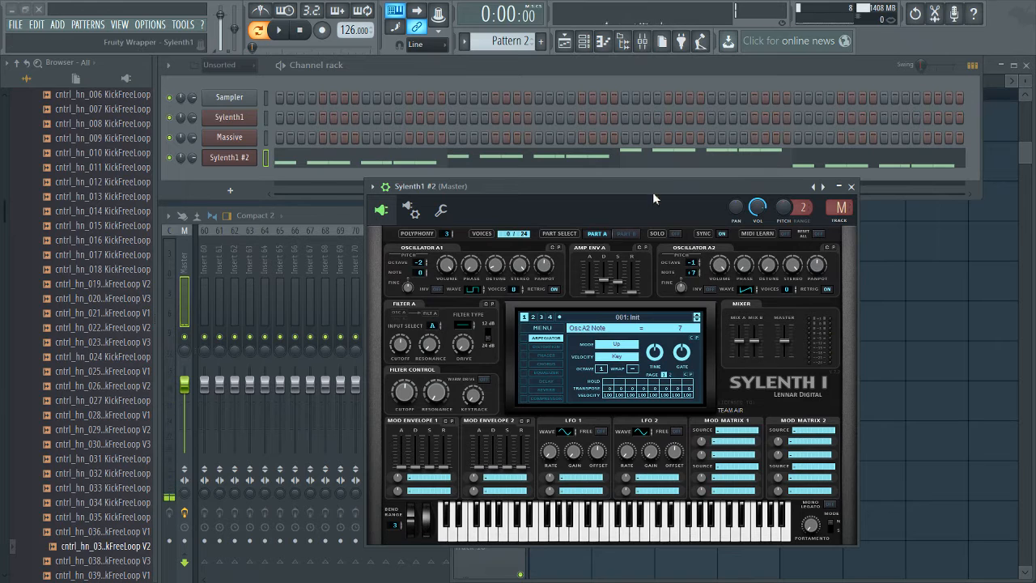
drag(789, 294, 791, 284)
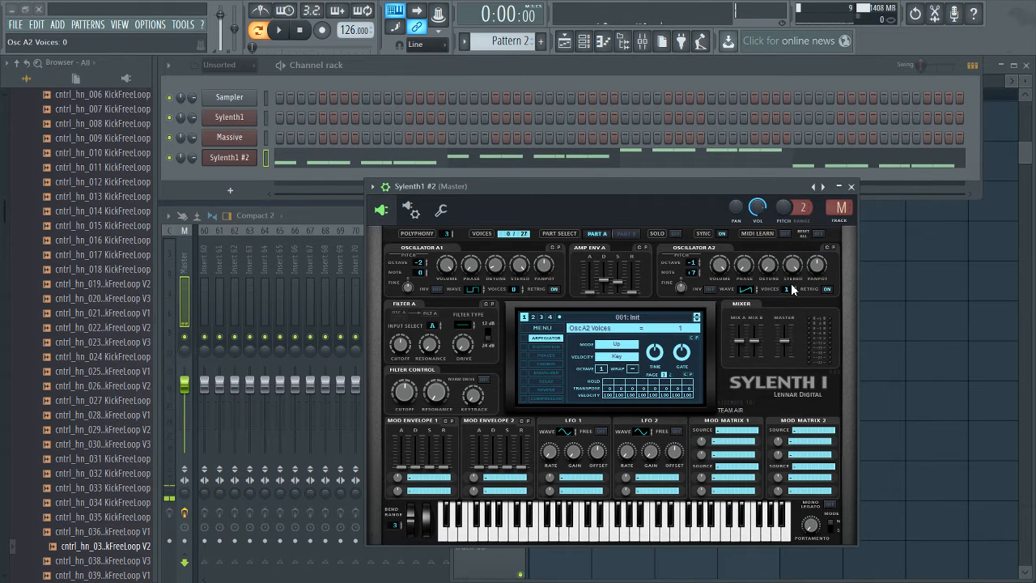
key(space)
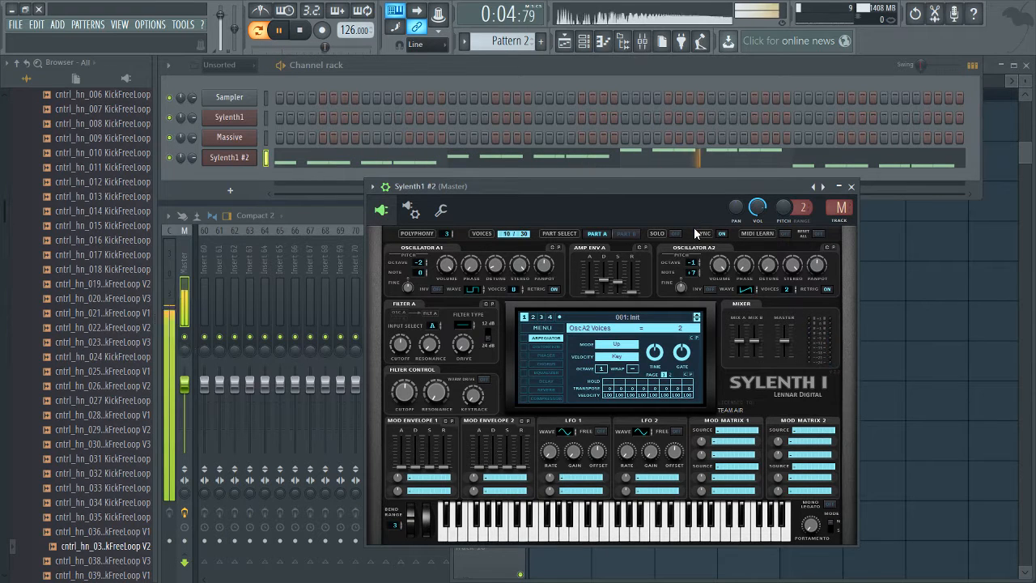
key(space)
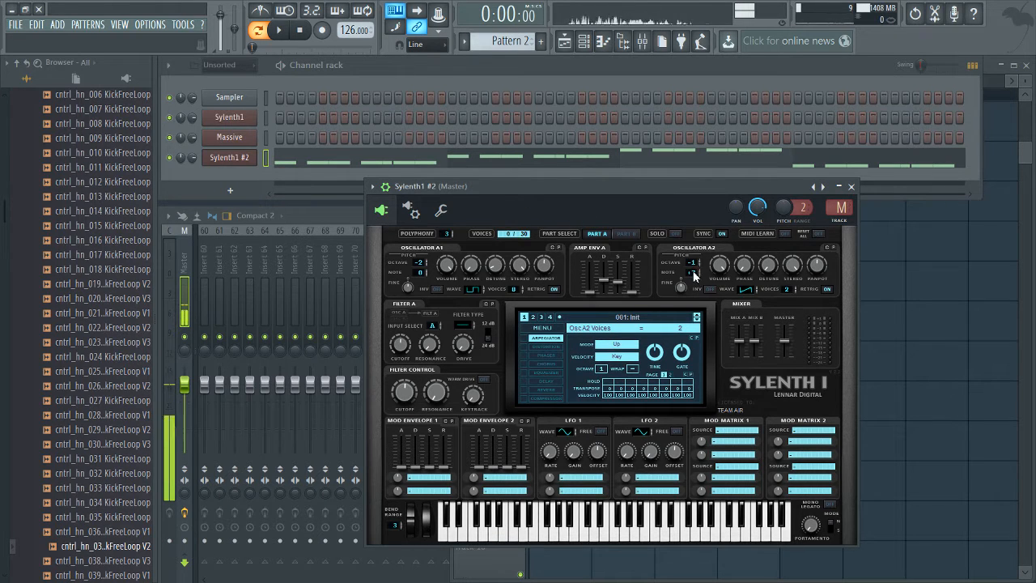
scroll(693, 272, up, 7)
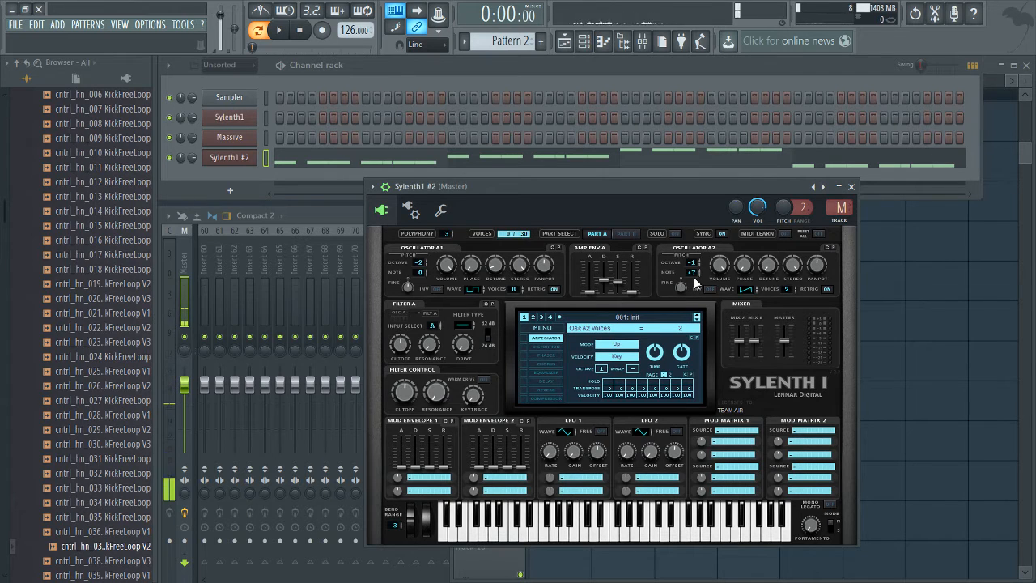
Step: Try adding A#4 and C#5 above the first F#4 note in the Sylenth1 #2 piano roll and delete both
click(434, 165)
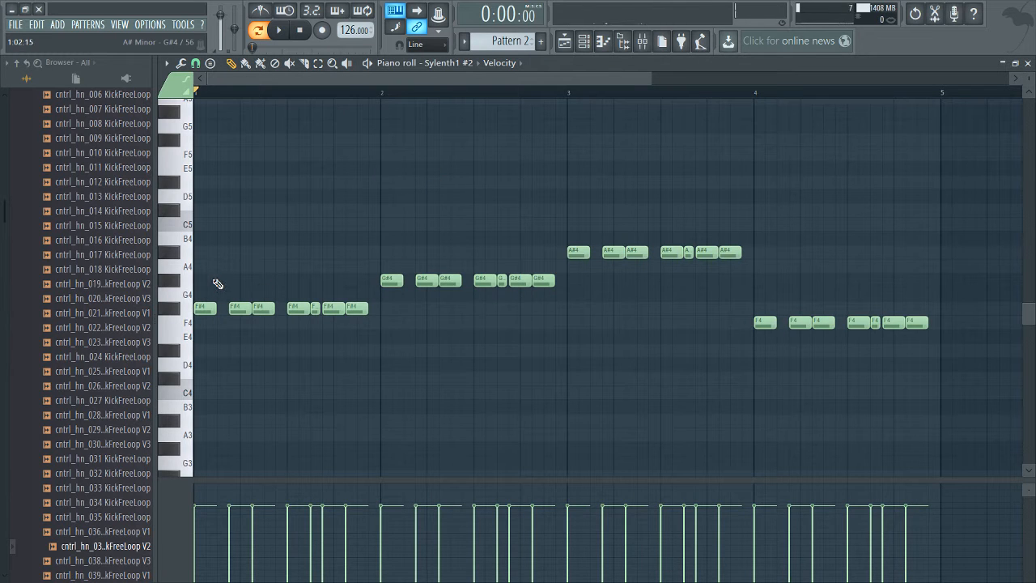
click(205, 253)
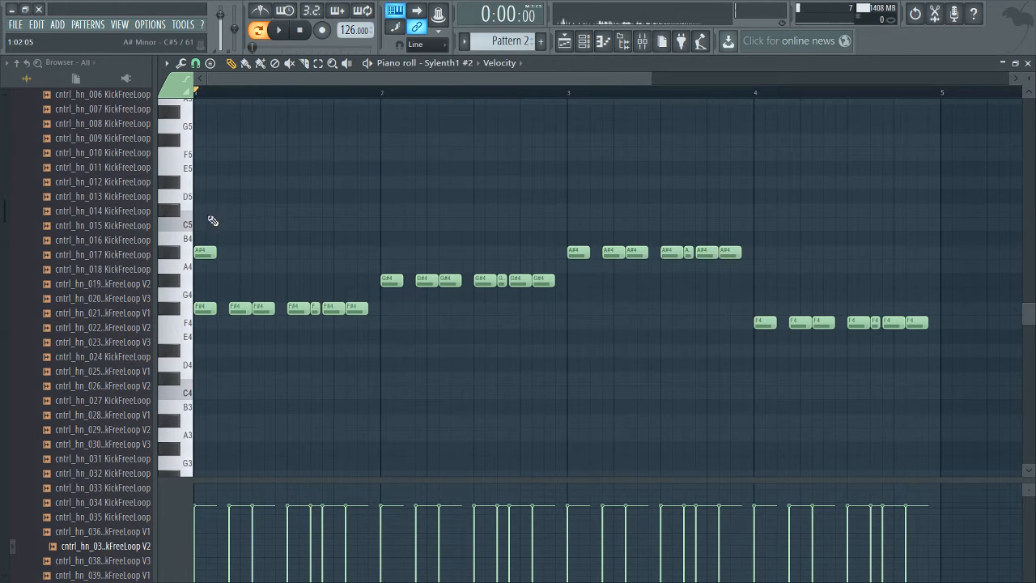
click(206, 210)
right_click(207, 252)
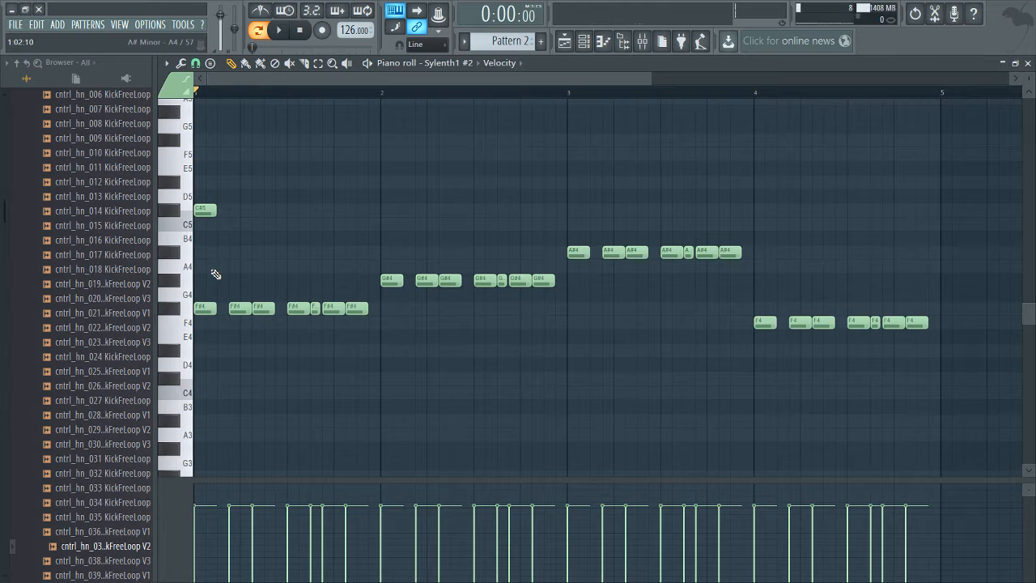
right_click(209, 210)
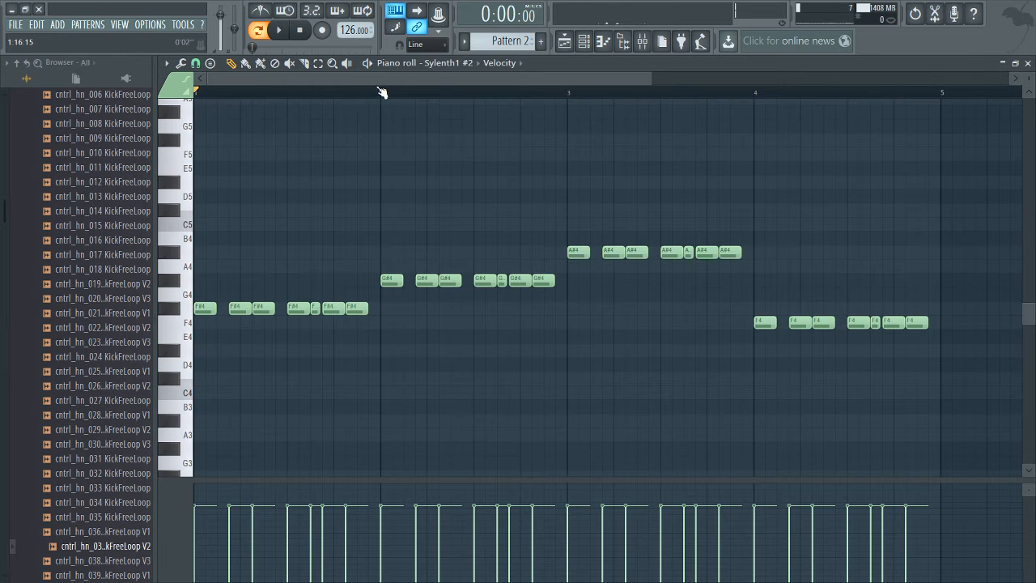
key(F7)
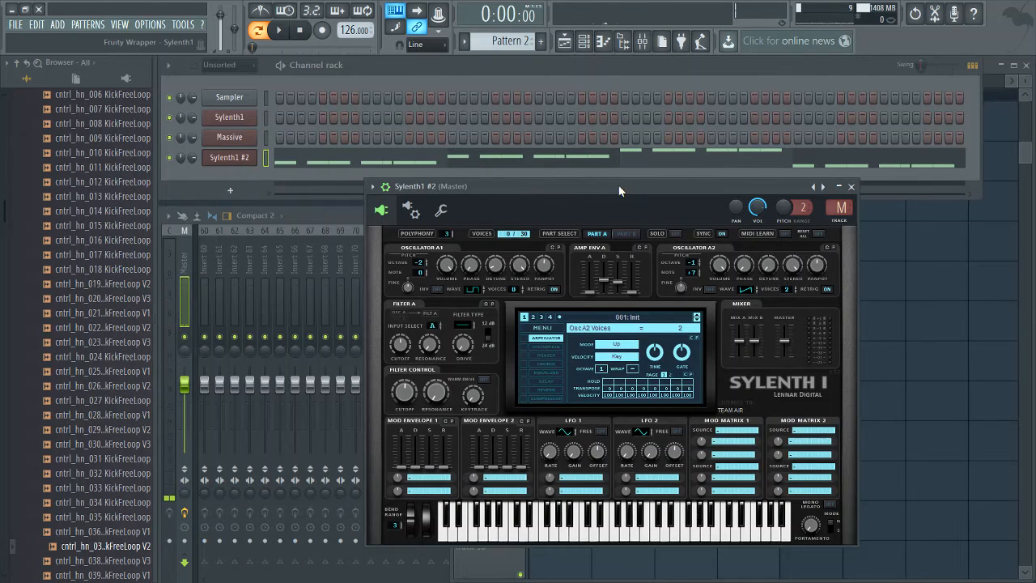
Step: Turn off Oscillator A2's retrigger and copy amp envelope A's settings to amp envelope B while previewing the pattern
mouse_move(622, 194)
mouse_down()
mouse_move(623, 204)
mouse_move(613, 187)
mouse_move(620, 191)
mouse_up()
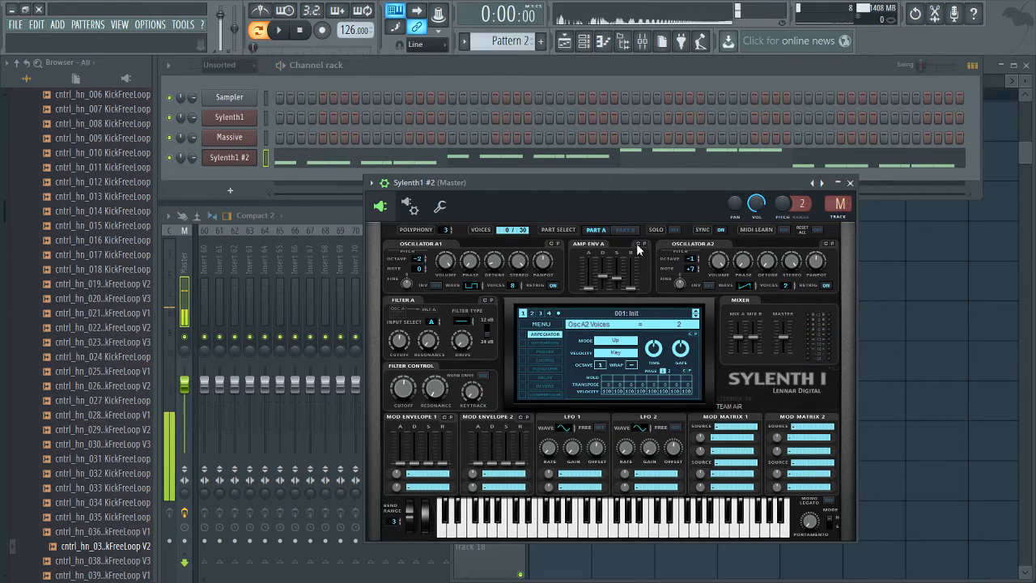
key(space)
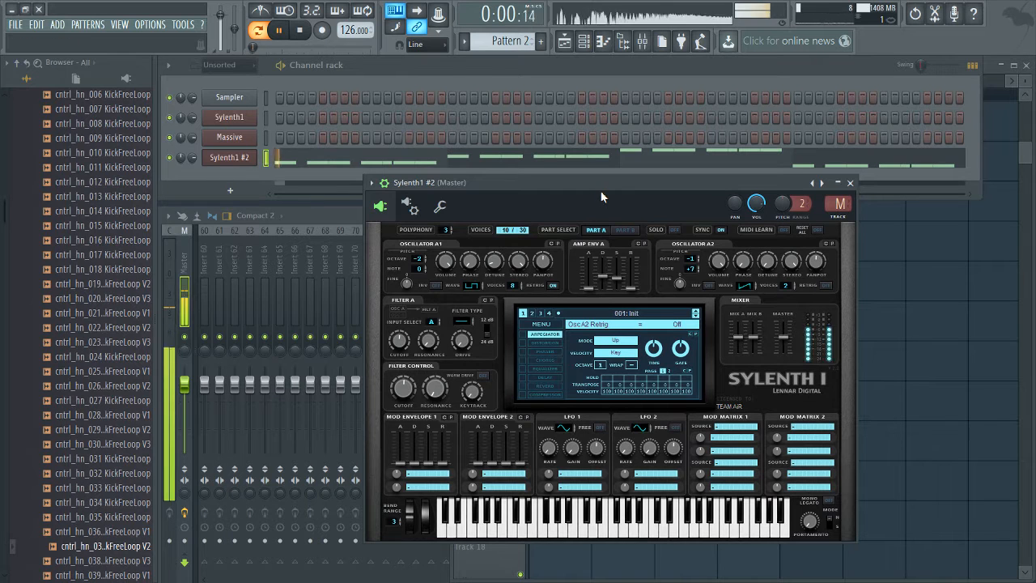
click(627, 229)
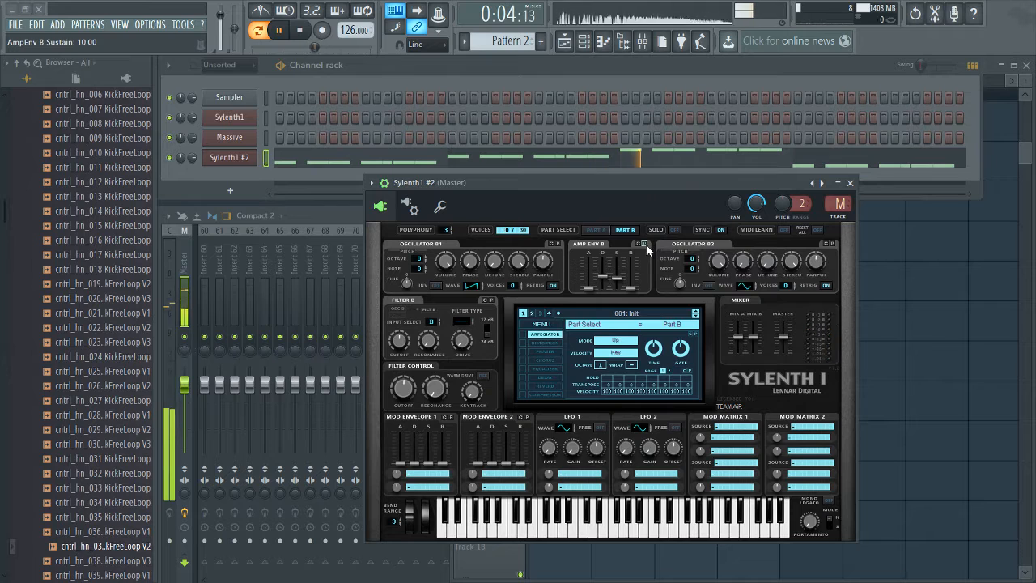
key(space)
Step: Compare the Part A and Part B oscillator, envelope and filter settings in Sylenth1 #2
click(624, 230)
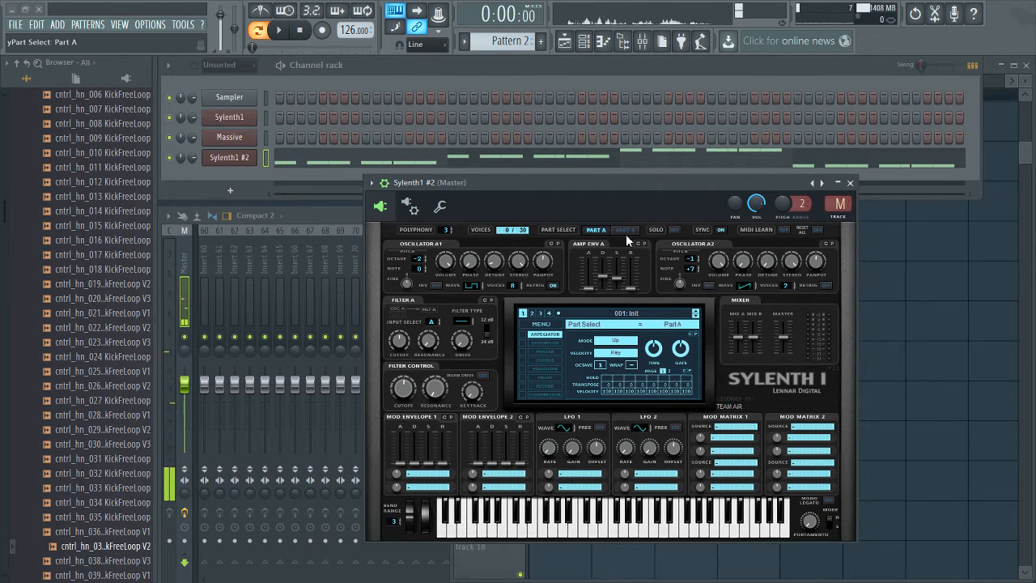
click(628, 234)
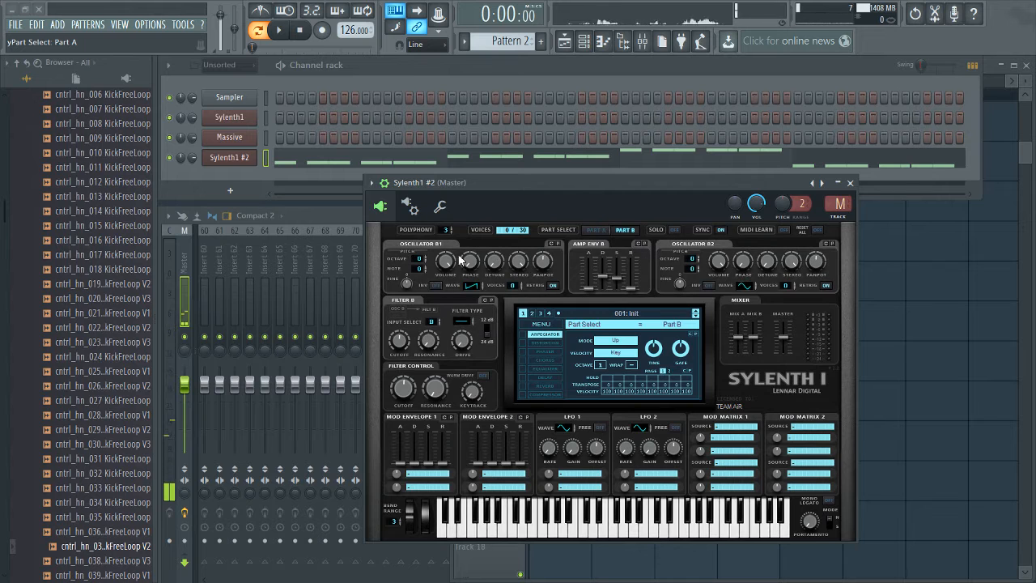
click(596, 230)
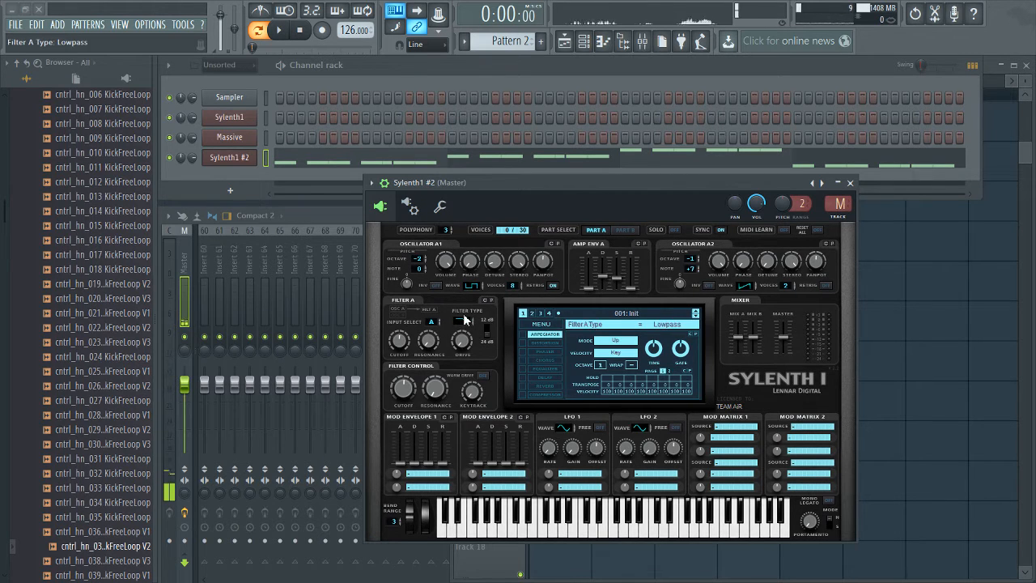
Step: In Part B, set Oscillator B1 to 6 voices, retrigger off, octave -1 and detune 2.00, and preview the pattern
click(627, 230)
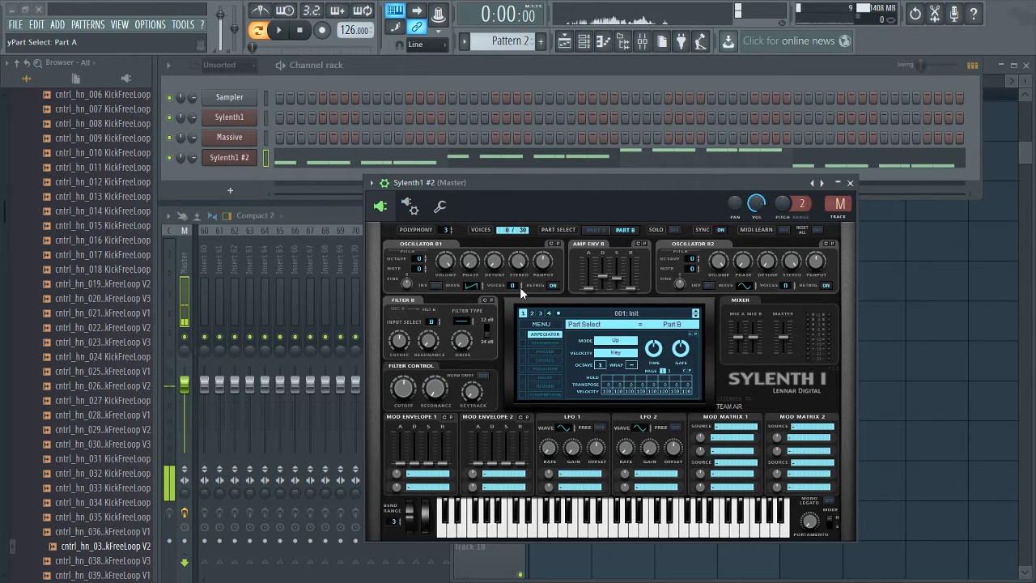
drag(516, 283, 524, 264)
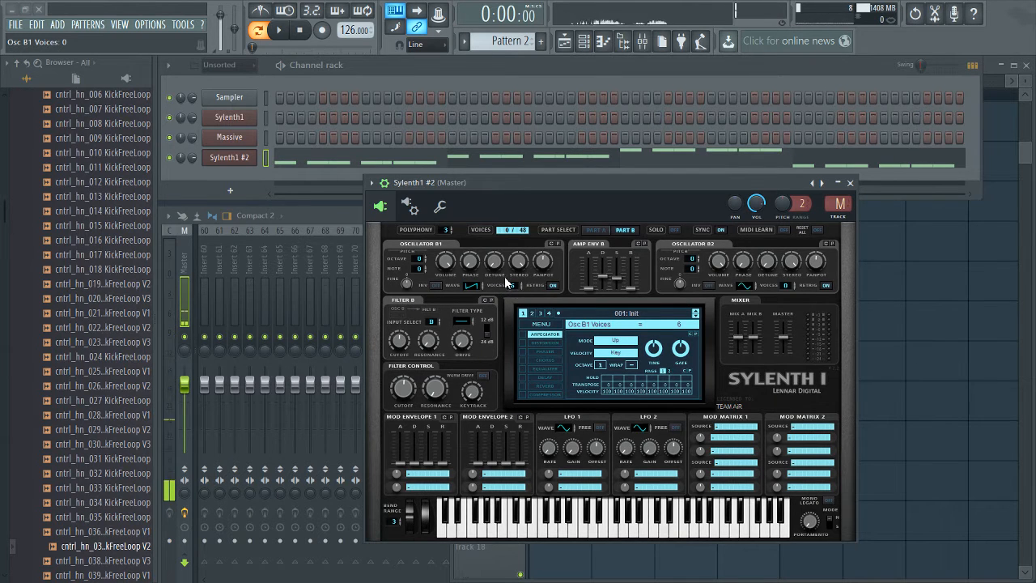
click(553, 285)
click(423, 262)
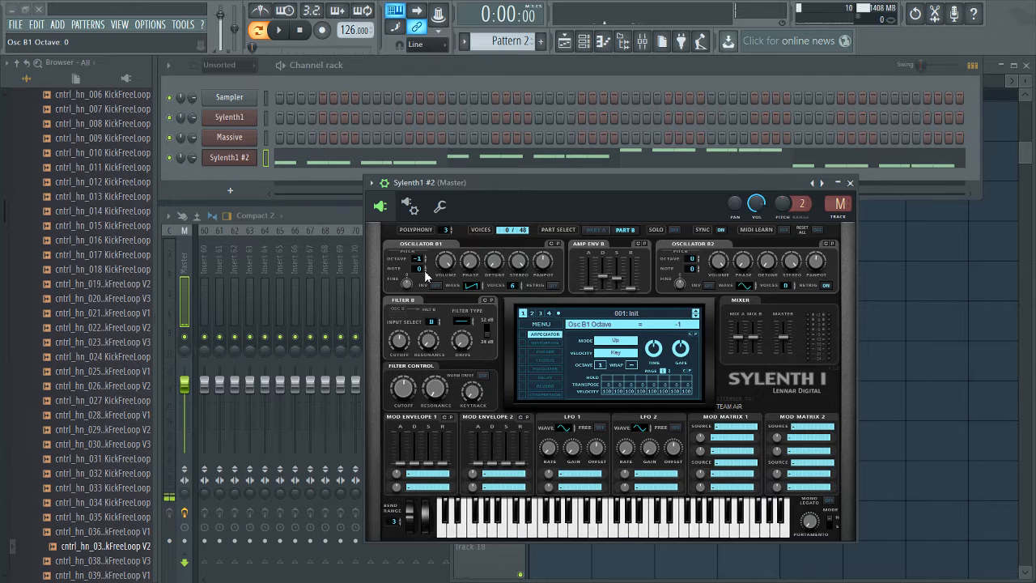
drag(489, 269, 496, 246)
click(553, 174)
key(space)
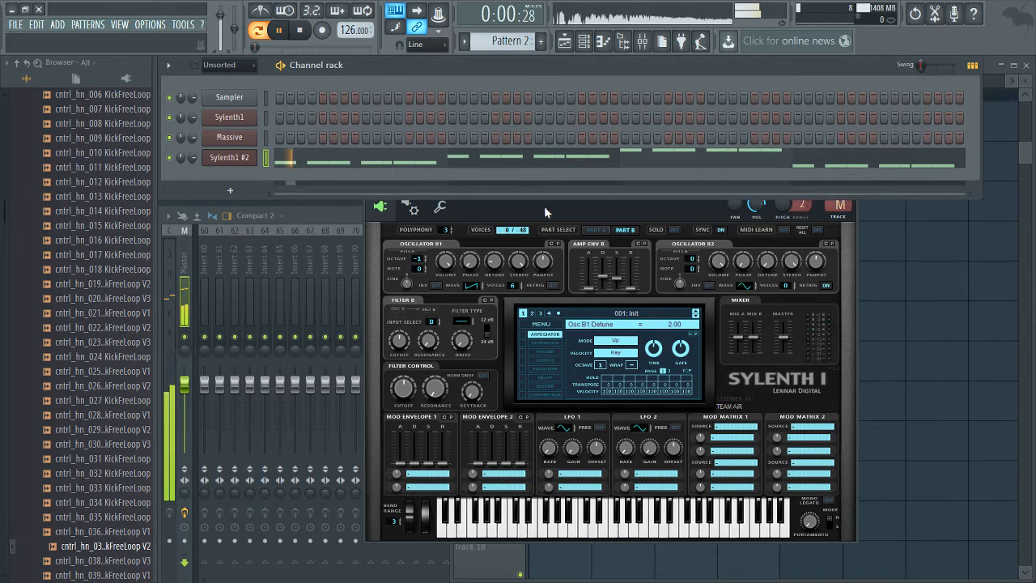
click(544, 209)
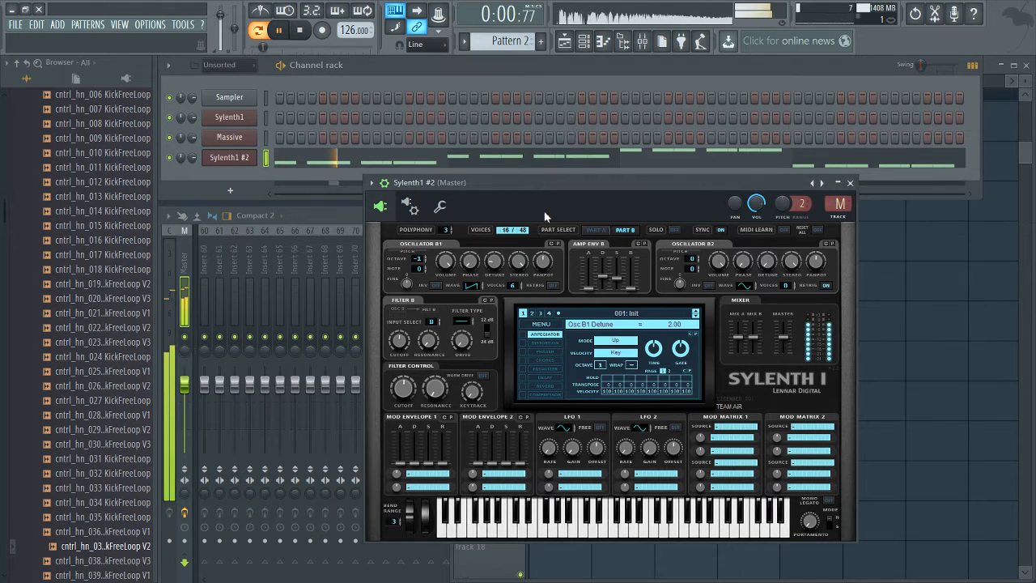
key(space)
Step: Set Oscillator B2 to a saw wave with octave -1, 8 voices, retrigger off and detune 1.05, and preview the pattern
click(750, 285)
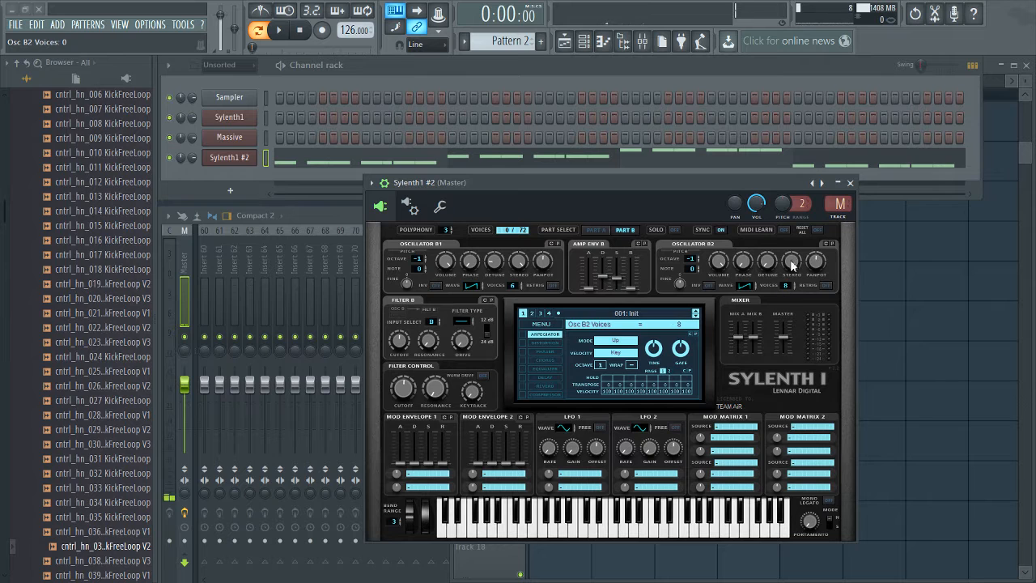
drag(693, 190, 691, 186)
key(space)
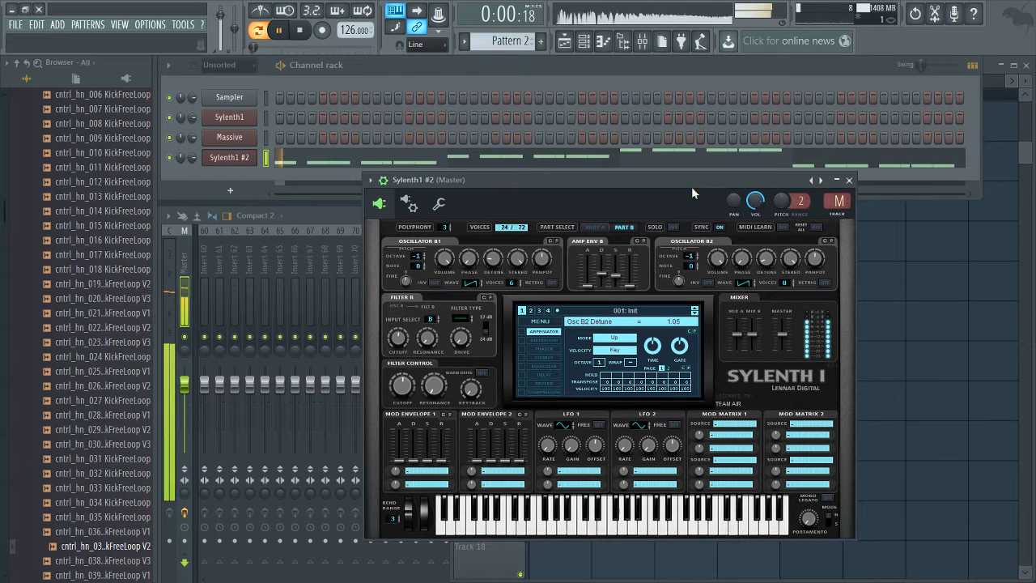
Step: Set Filter B to Lowpass with input B+A and Oscillator B2's note to +7, and preview the pattern
click(466, 317)
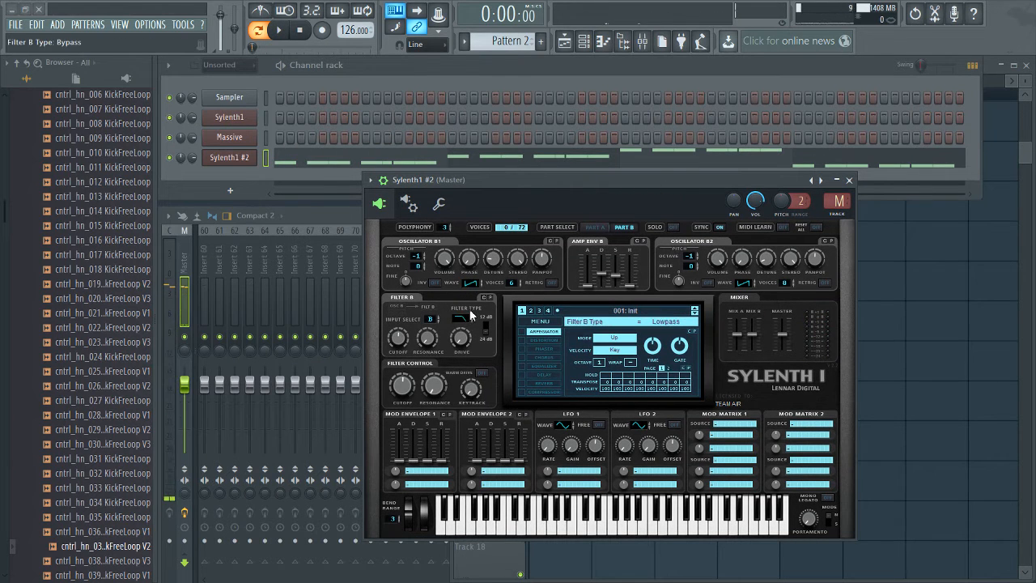
drag(694, 268, 695, 263)
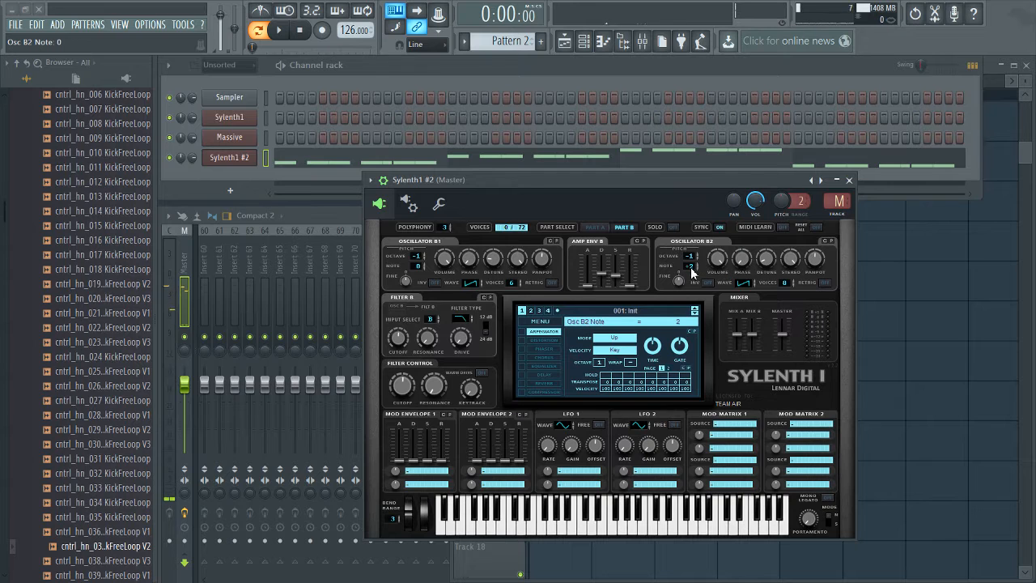
key(space)
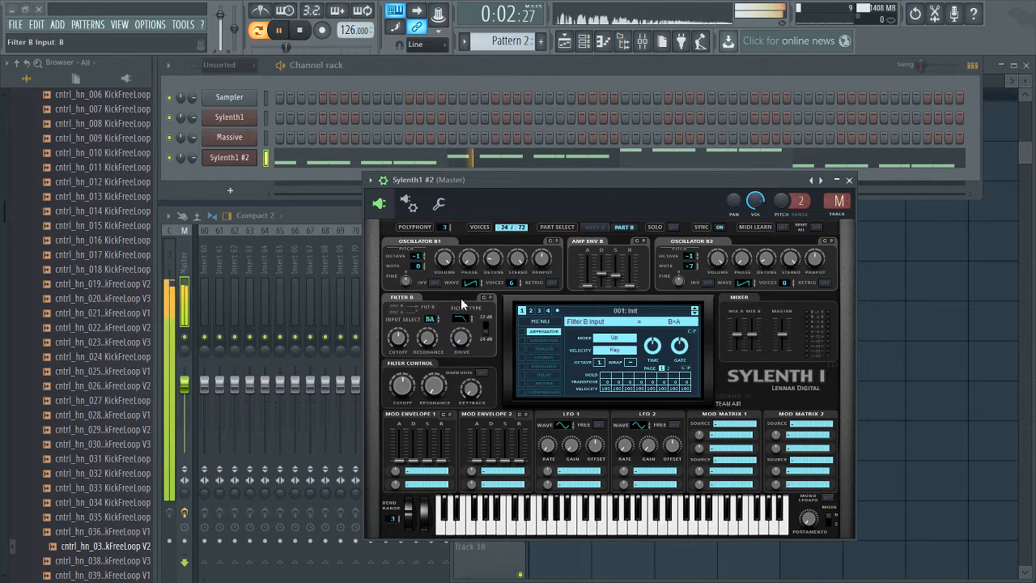
Step: Switch Sylenth1 #2 to Part A, stop playback and set the Filter Control cutoff to 32.00 Hz
click(620, 225)
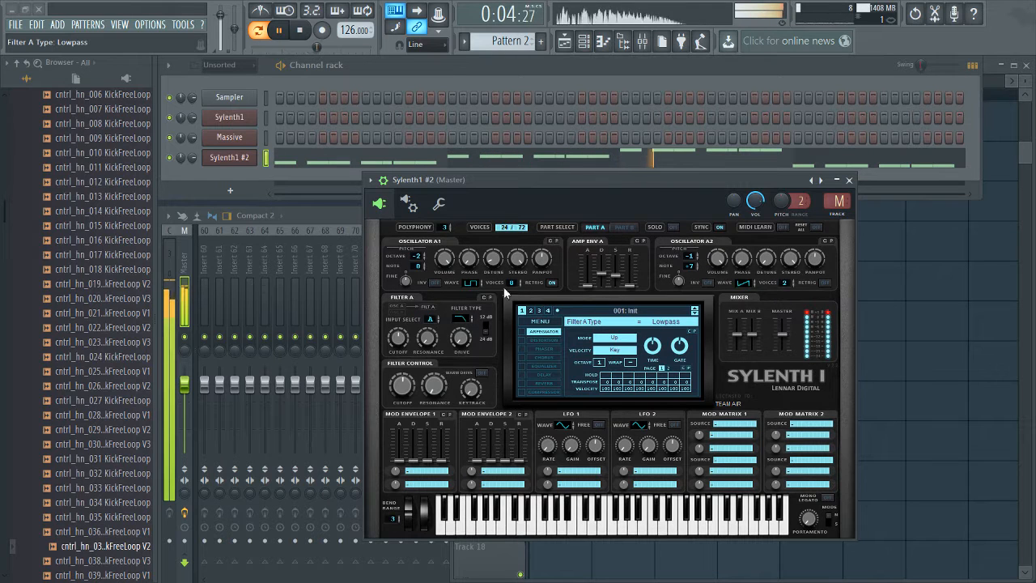
key(space)
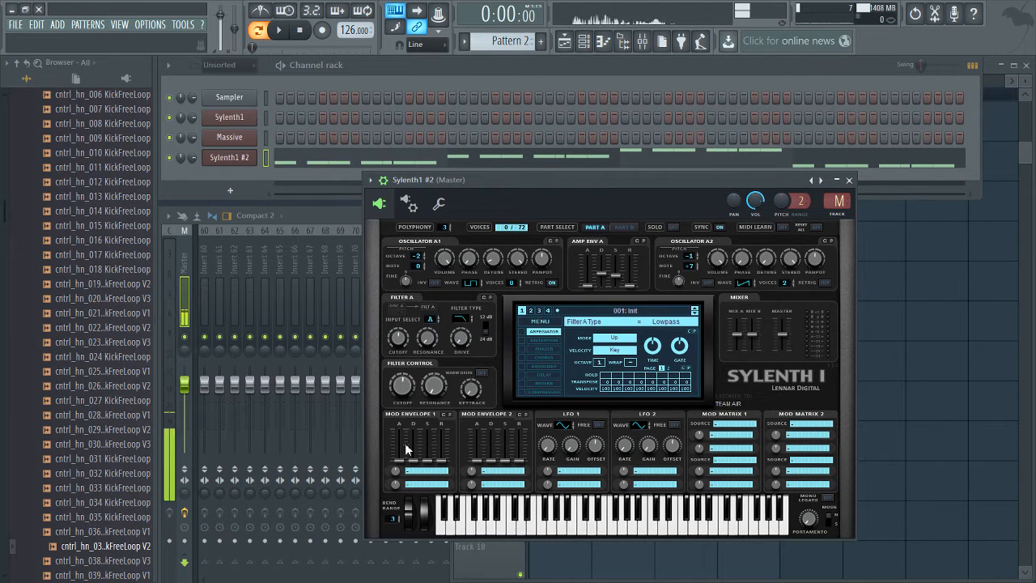
drag(398, 396, 411, 416)
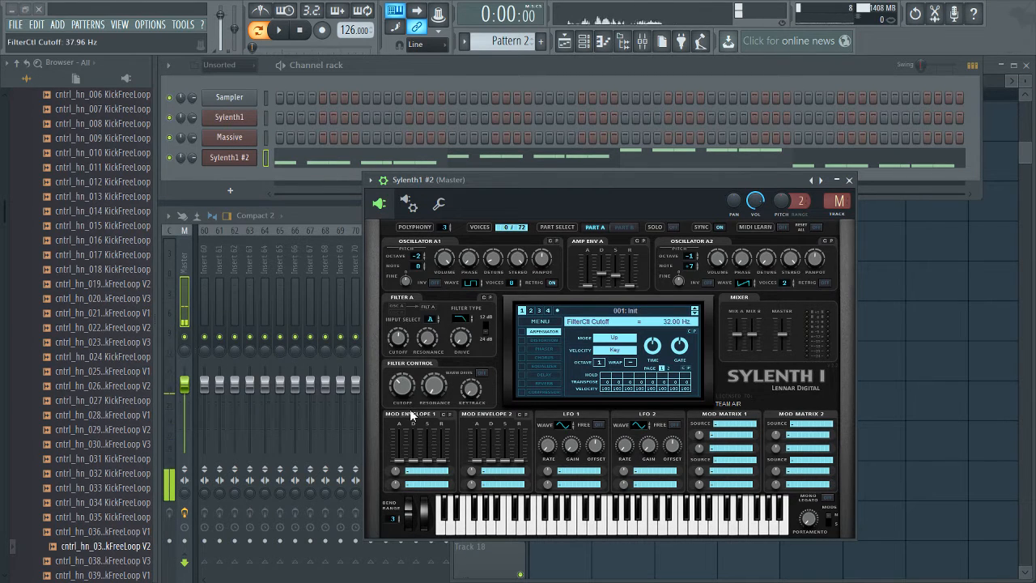
Step: Raise Mod Envelope 1's decay and release, route it to Cutoff AB with an amount of 3.05, and preview the pattern
click(512, 334)
drag(412, 461, 448, 442)
drag(396, 473, 403, 463)
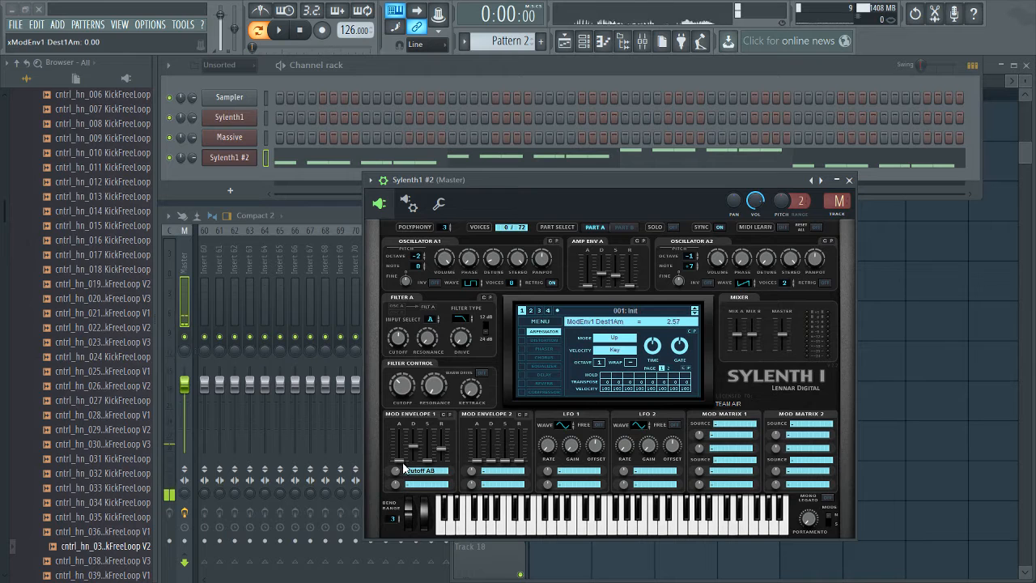
click(510, 183)
key(space)
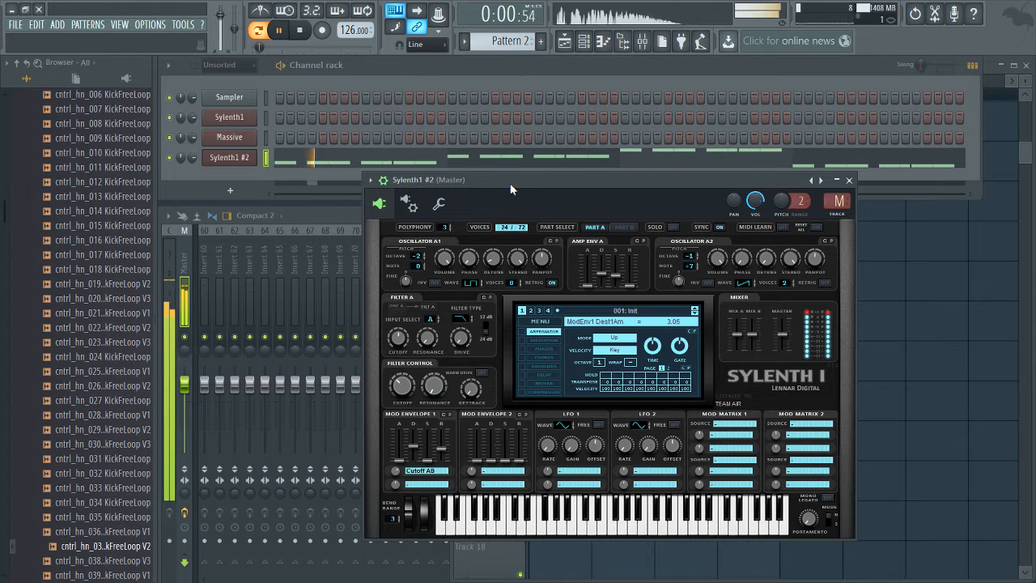
key(space)
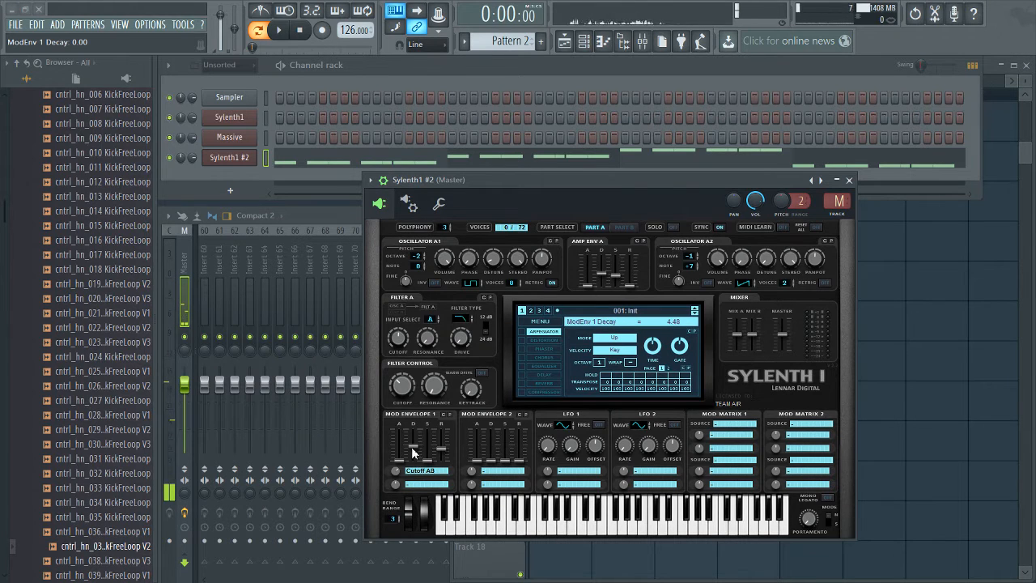
Step: Set Mod Envelope 1's sustain to about 1.55, release to 4.89 and Cutoff AB amount to 4.19, and start playing the pattern
drag(417, 455, 417, 480)
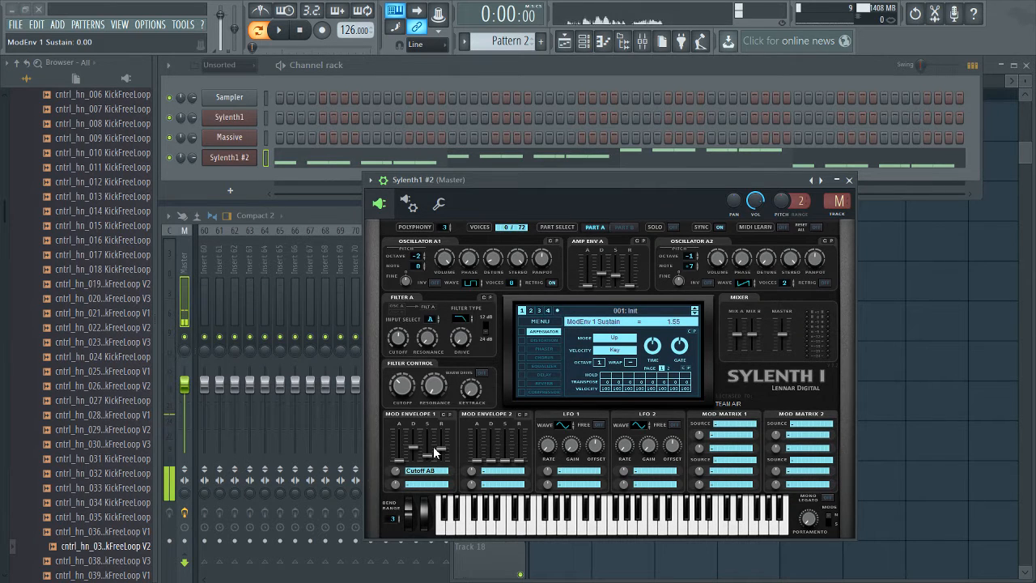
drag(435, 446, 440, 438)
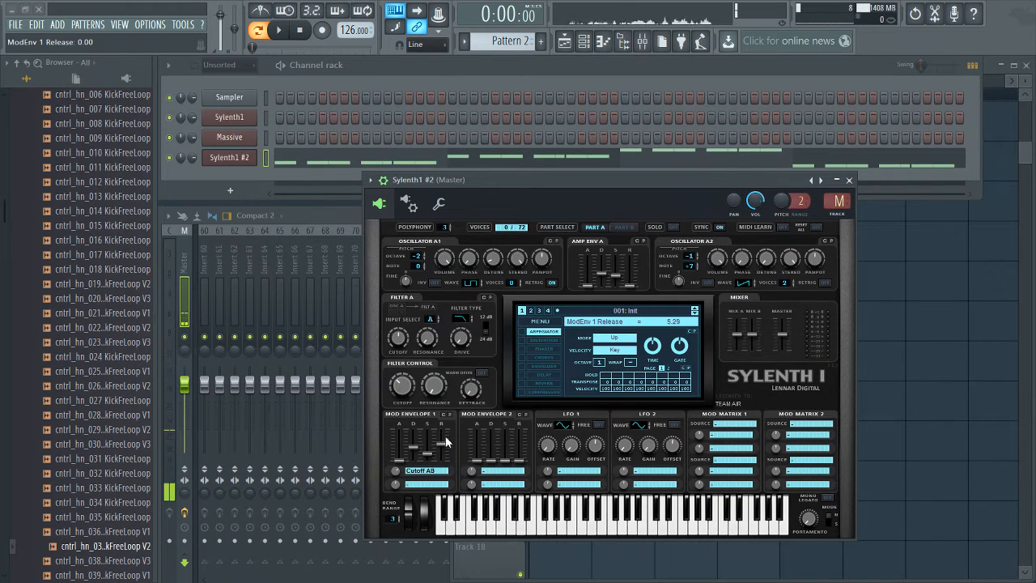
drag(445, 435, 448, 467)
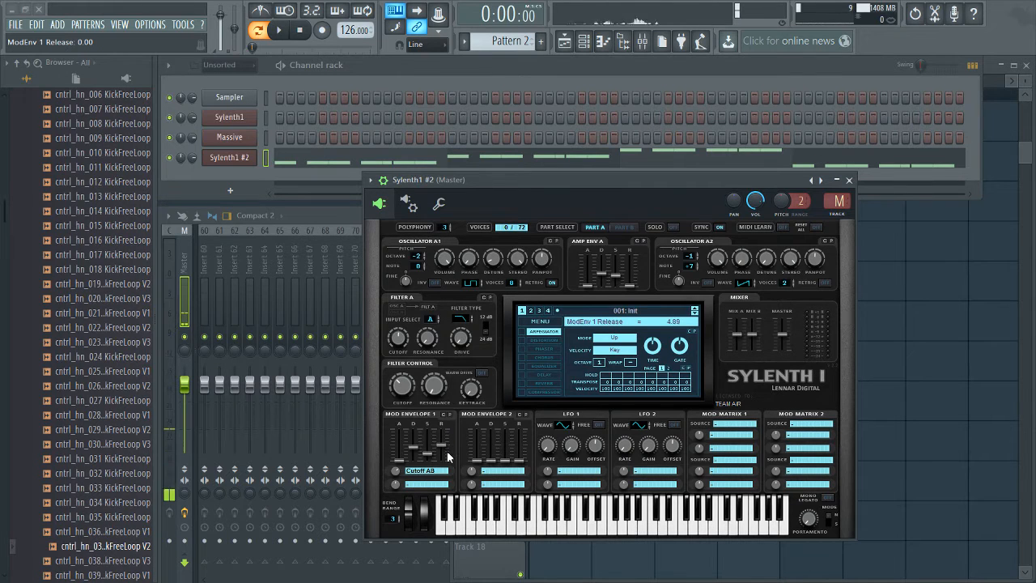
key(space)
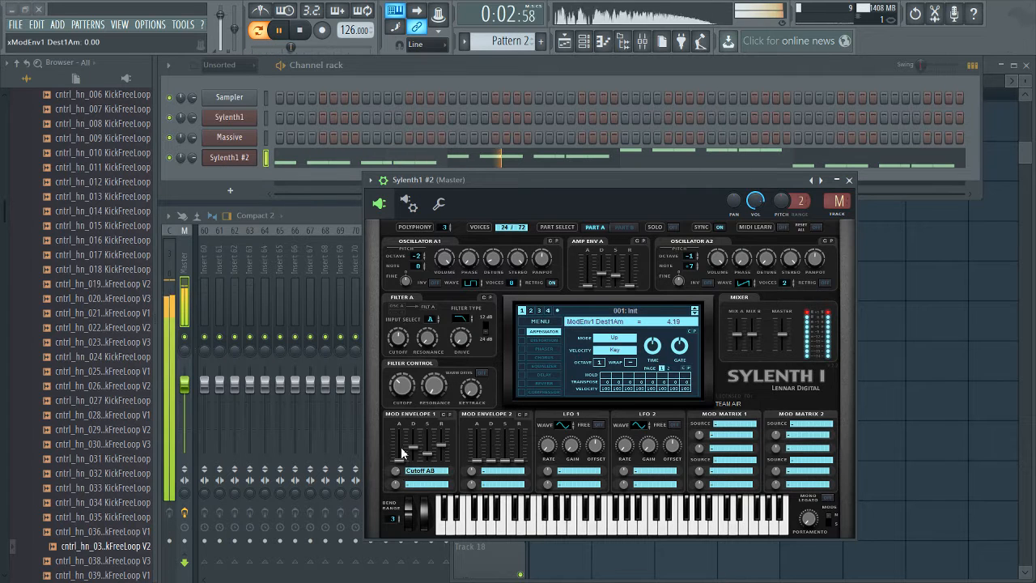
Step: Lower the Filter Control cutoff to 11.81 Hz, checking the sound with the pattern playing
drag(403, 388, 404, 402)
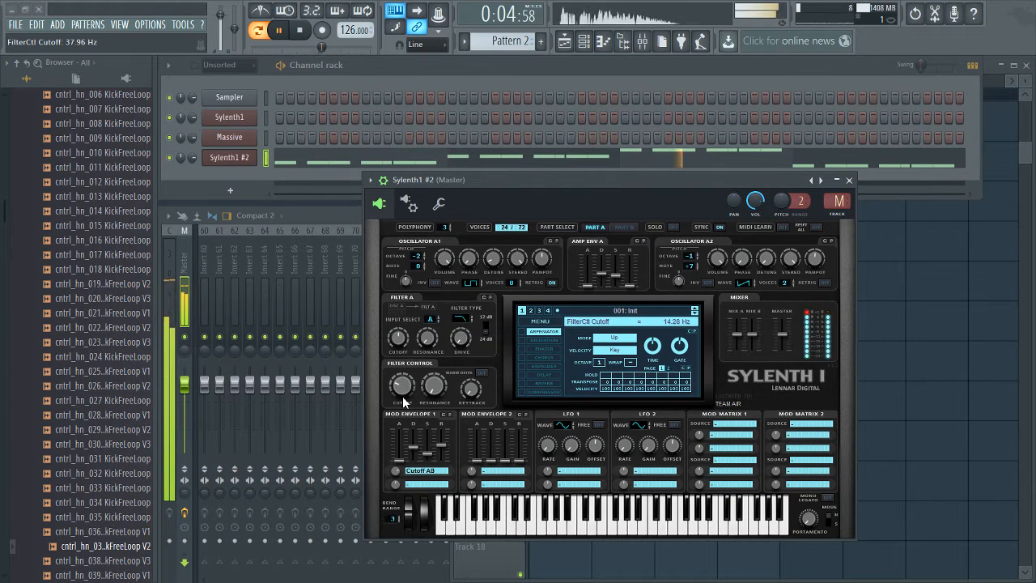
key(space)
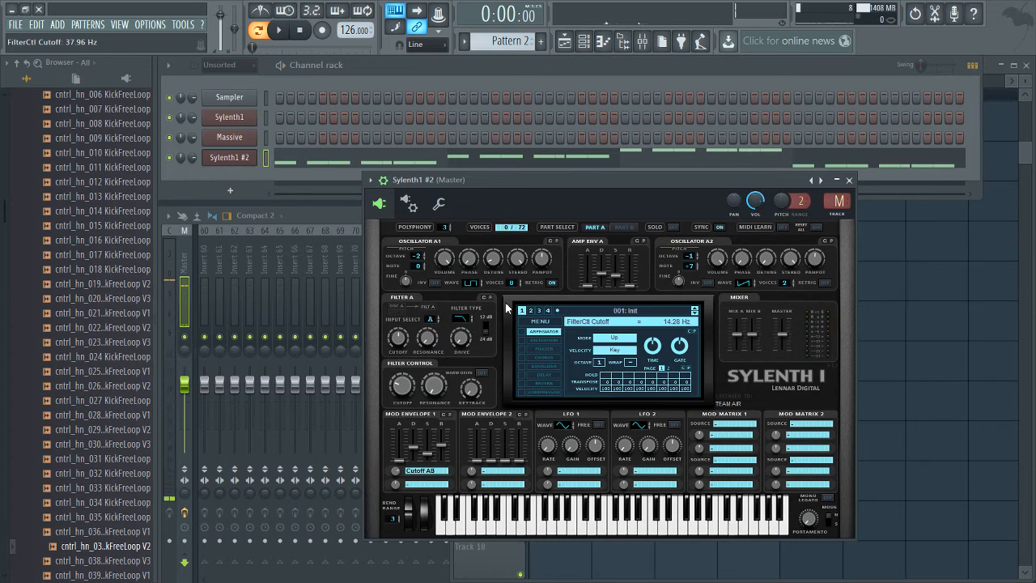
drag(404, 386, 405, 387)
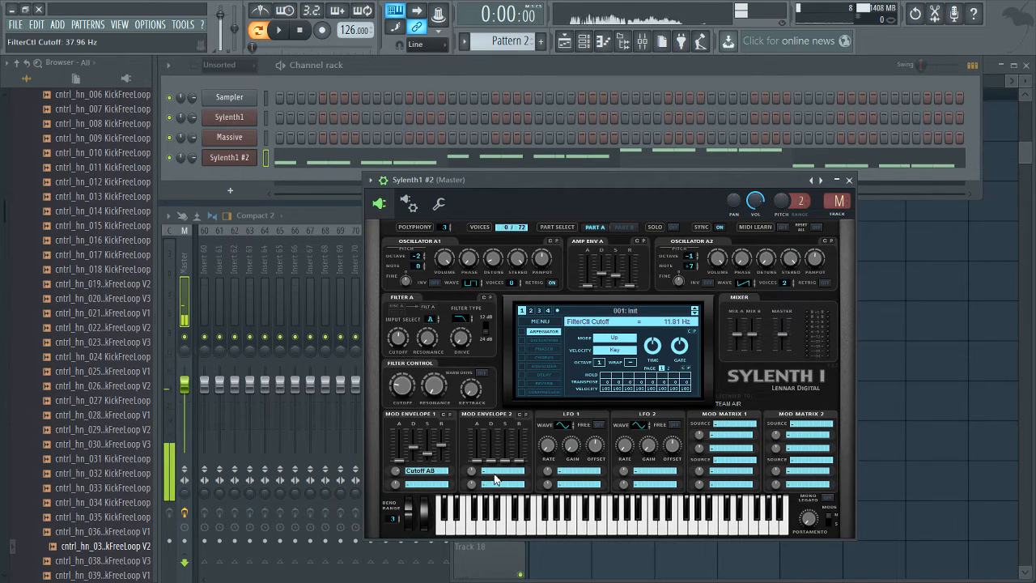
Step: Route Mod Envelope 2 to Cutoff AB with release 2.59 and amount 1.43, and preview the pattern
drag(492, 459, 522, 445)
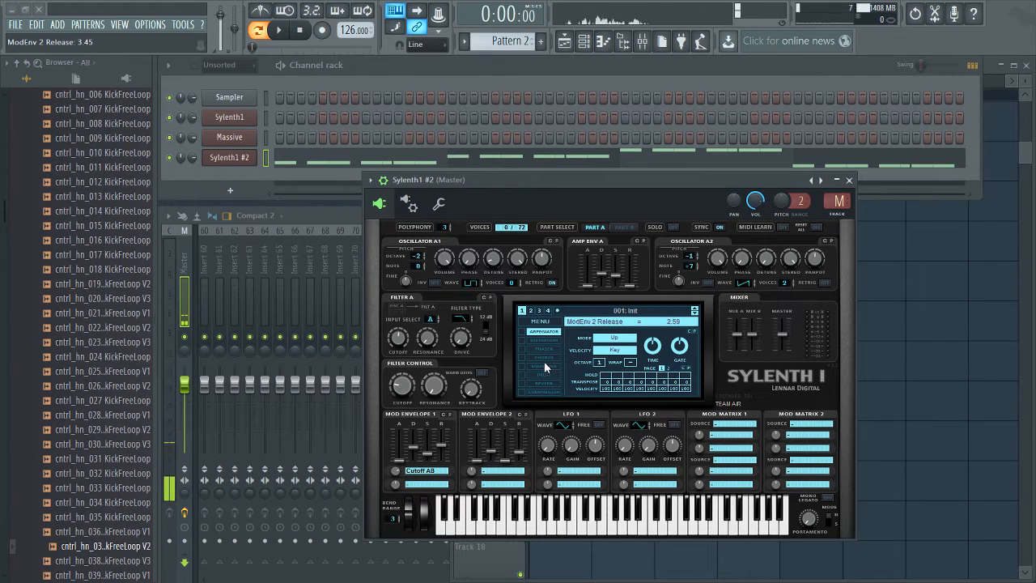
drag(475, 470, 478, 474)
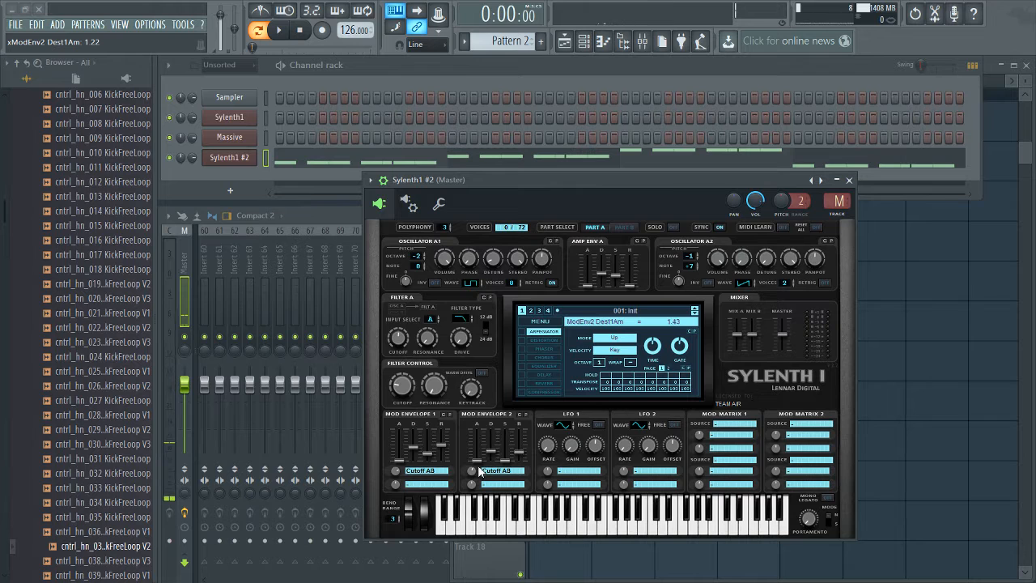
key(space)
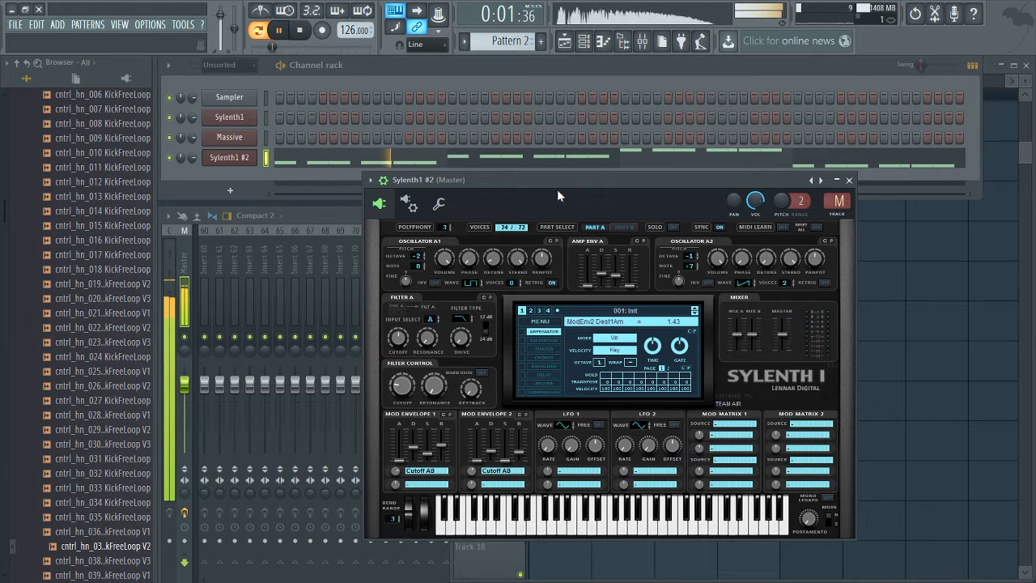
key(space)
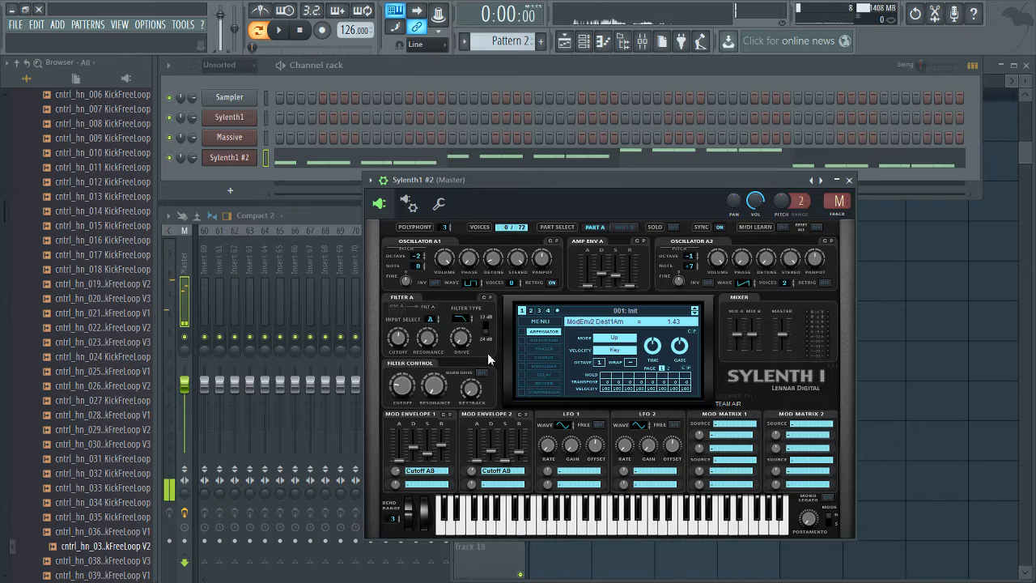
Step: Enable the OverDrive distortion effect with dry/wet at 19.52 %, and preview the pattern
click(522, 340)
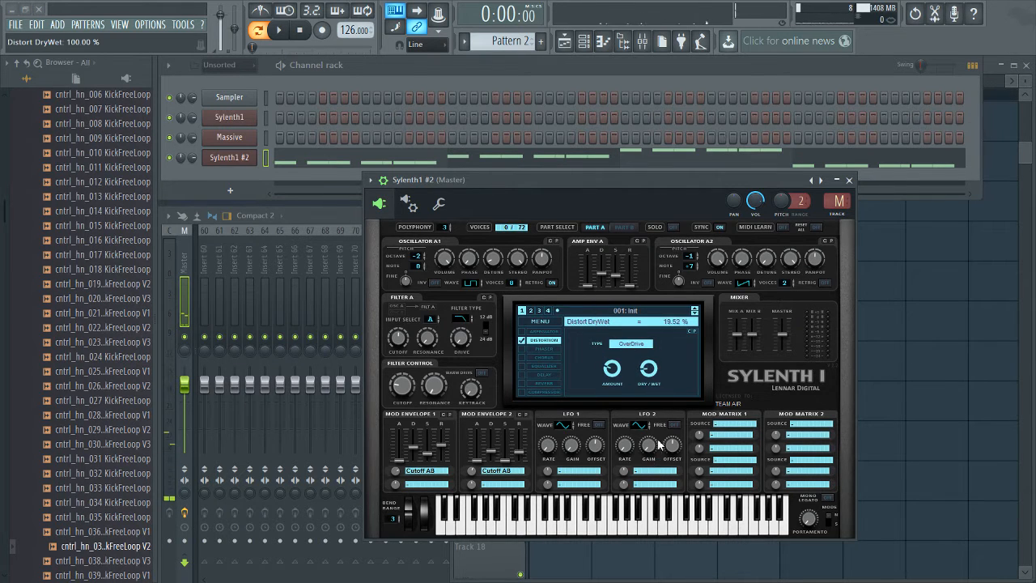
key(space)
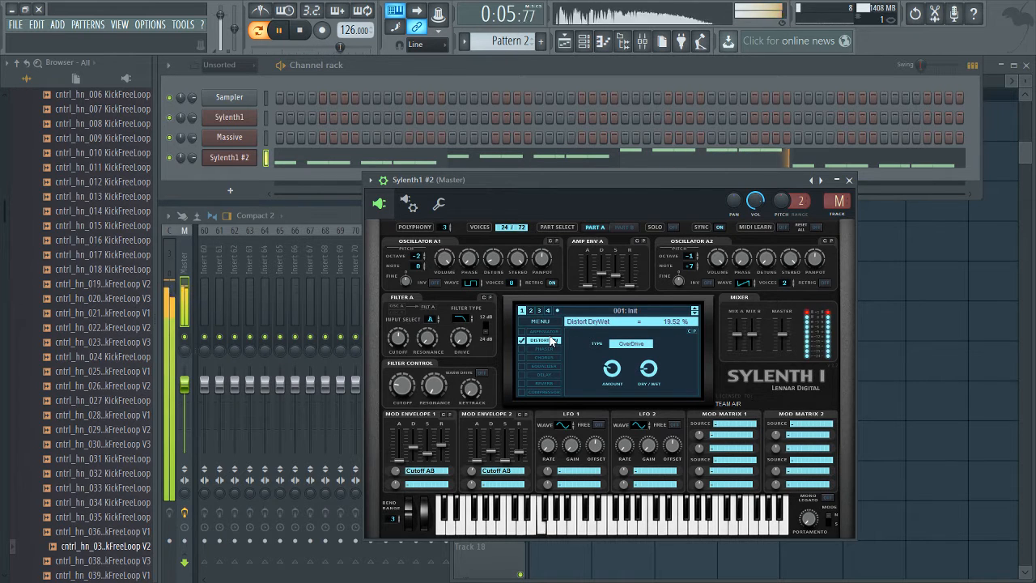
key(space)
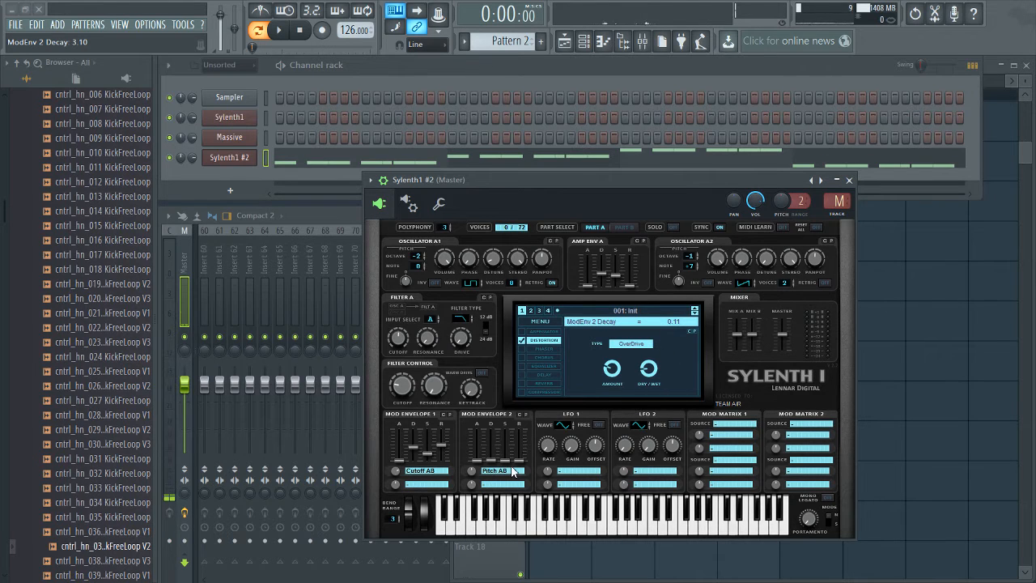
Step: Set Mod Envelope 2's decay to 0.11, route it to Pitch AB and Volume AB with amounts of 10.00 each, and preview the pattern
drag(471, 472, 472, 361)
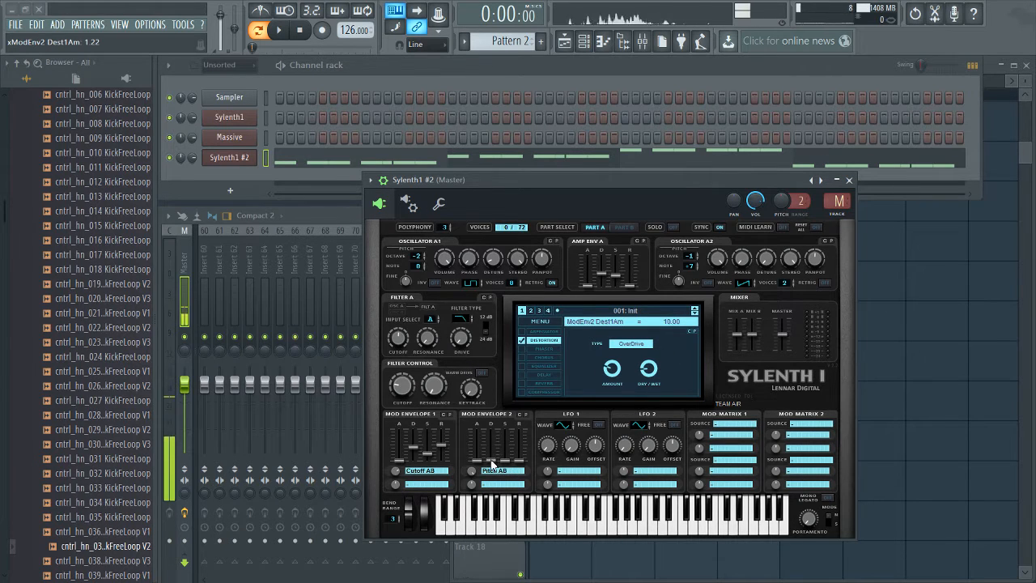
click(525, 370)
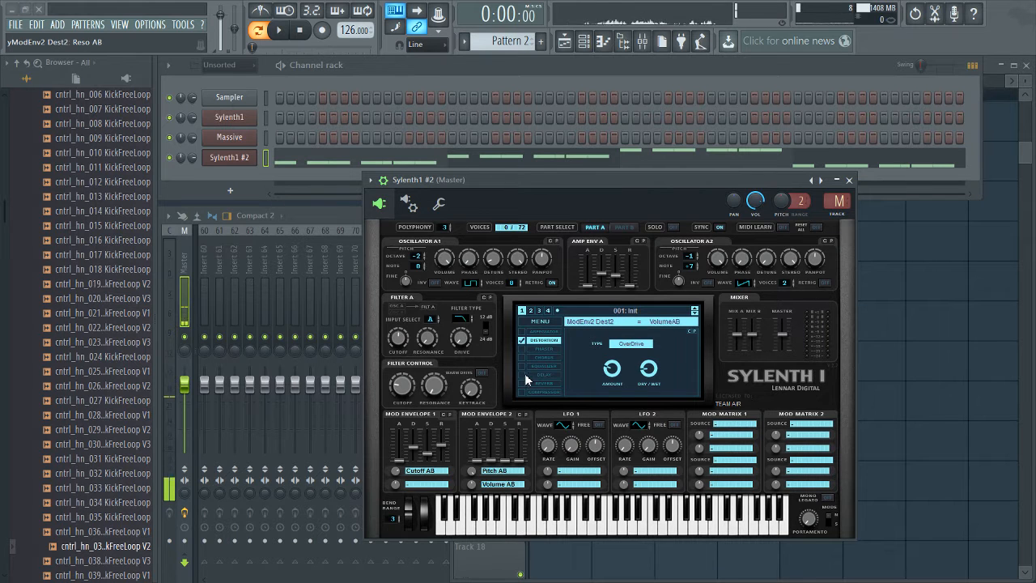
drag(477, 489, 511, 360)
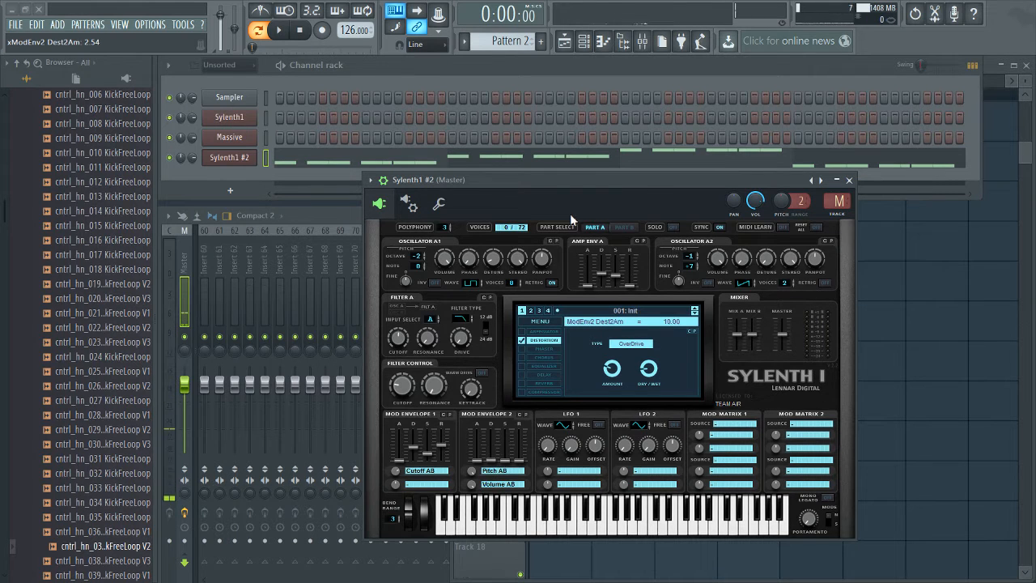
key(space)
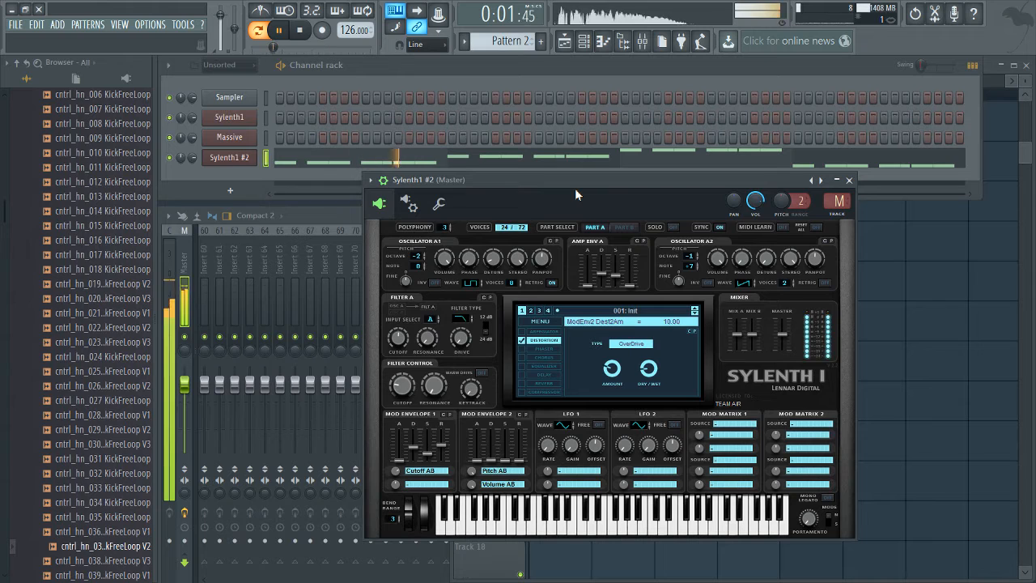
key(space)
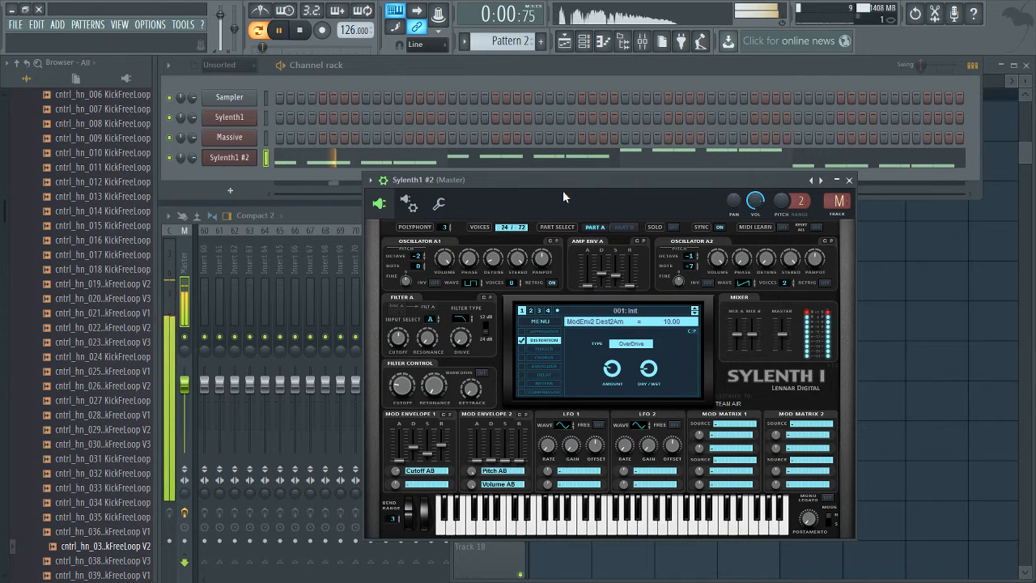
key(space)
Step: Close the Sylenth1 #2 window and mute its channel in the channel rack
click(241, 162)
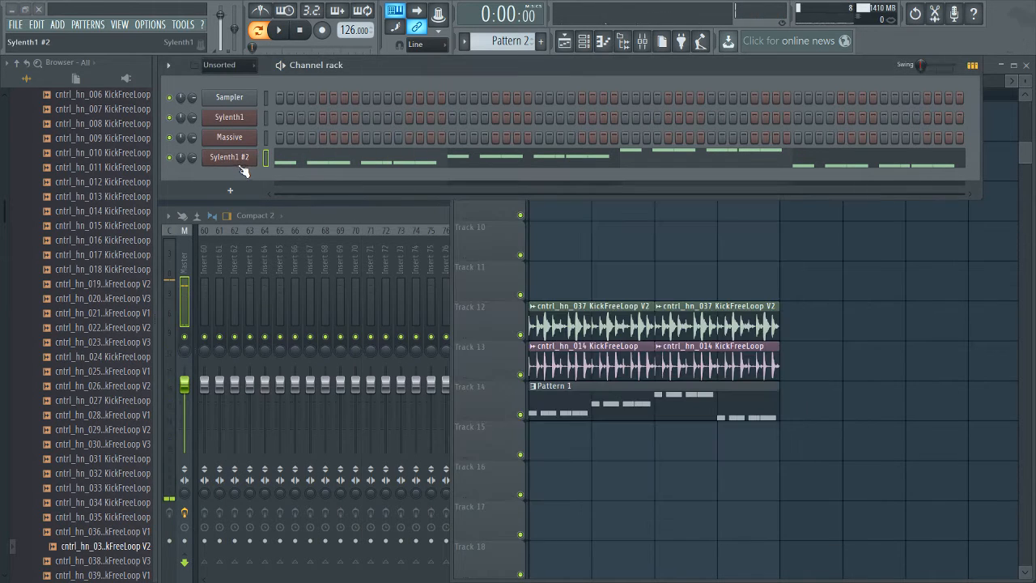
click(169, 157)
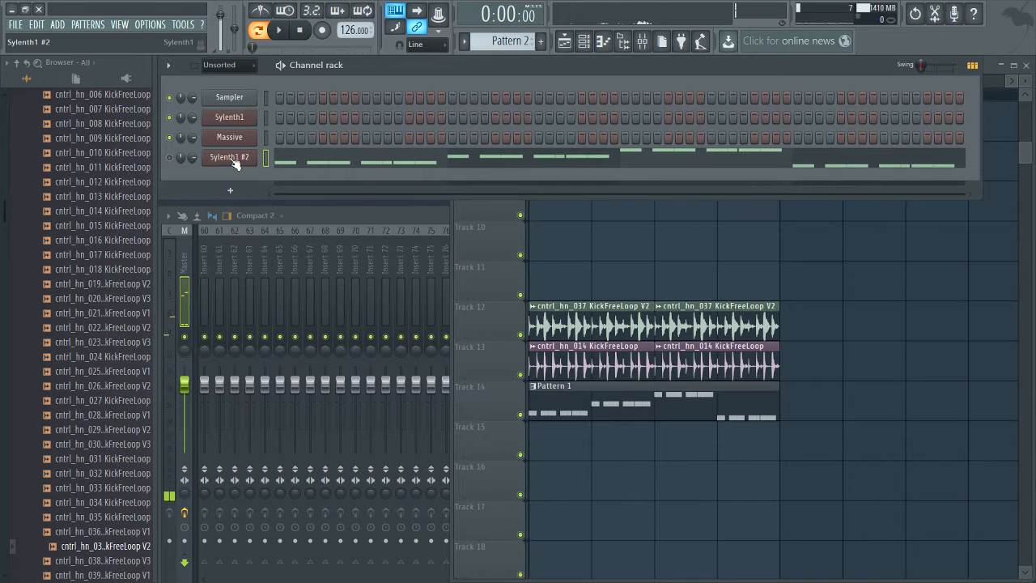
Step: Reopen Sylenth1 #2, review its Part A and Part B settings, and close the window again
click(231, 157)
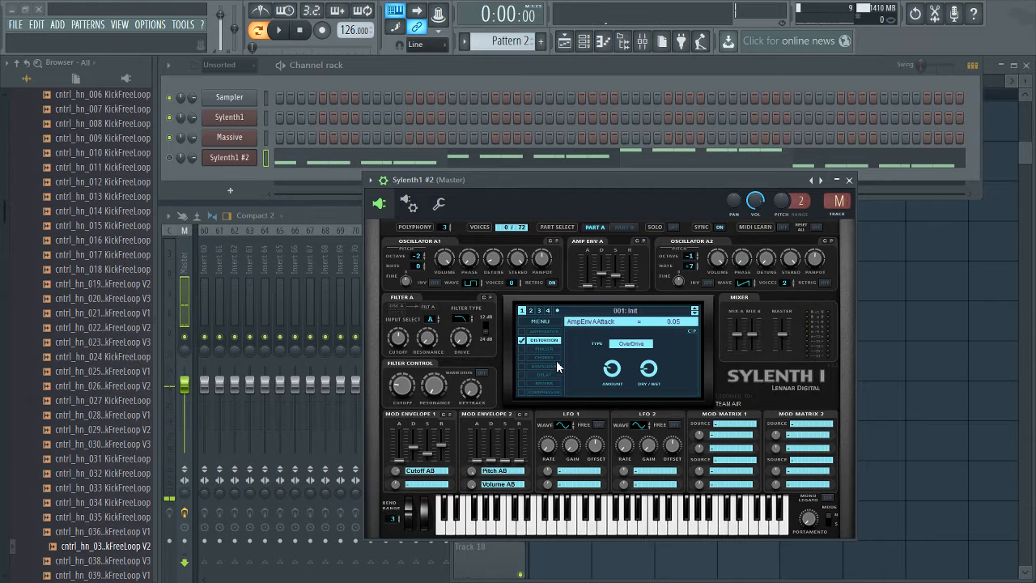
click(596, 227)
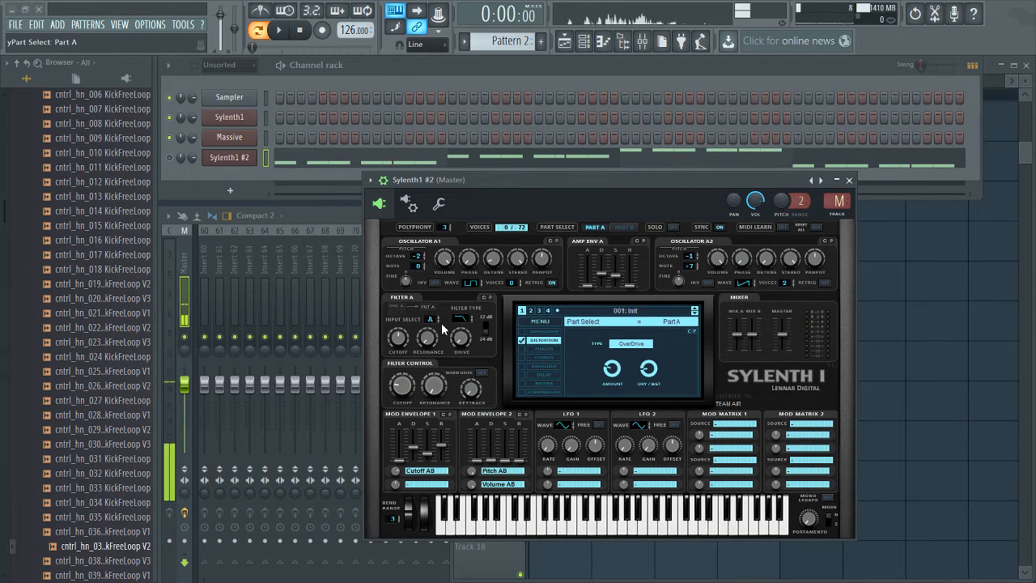
click(624, 228)
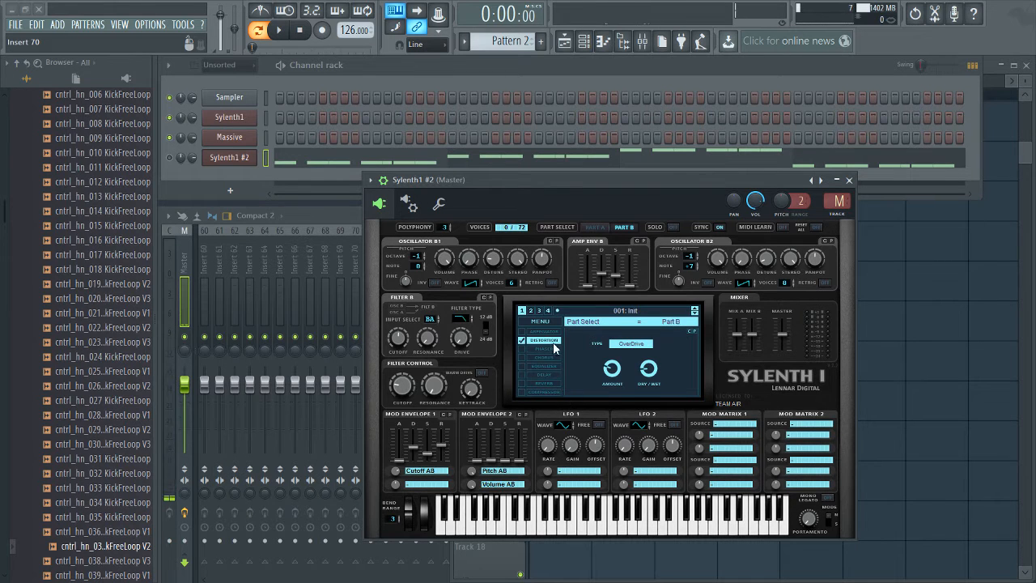
drag(510, 182, 528, 167)
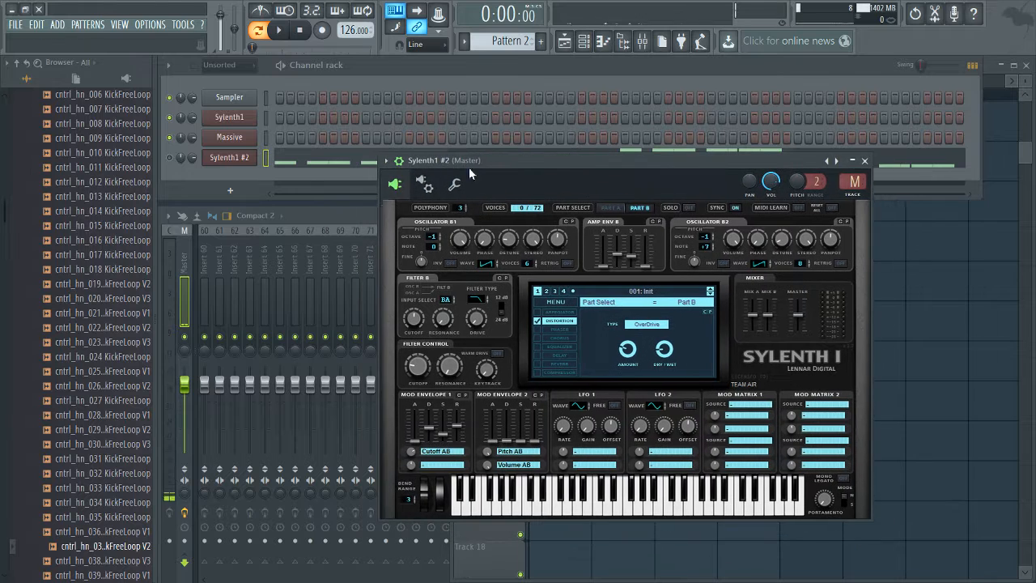
click(232, 164)
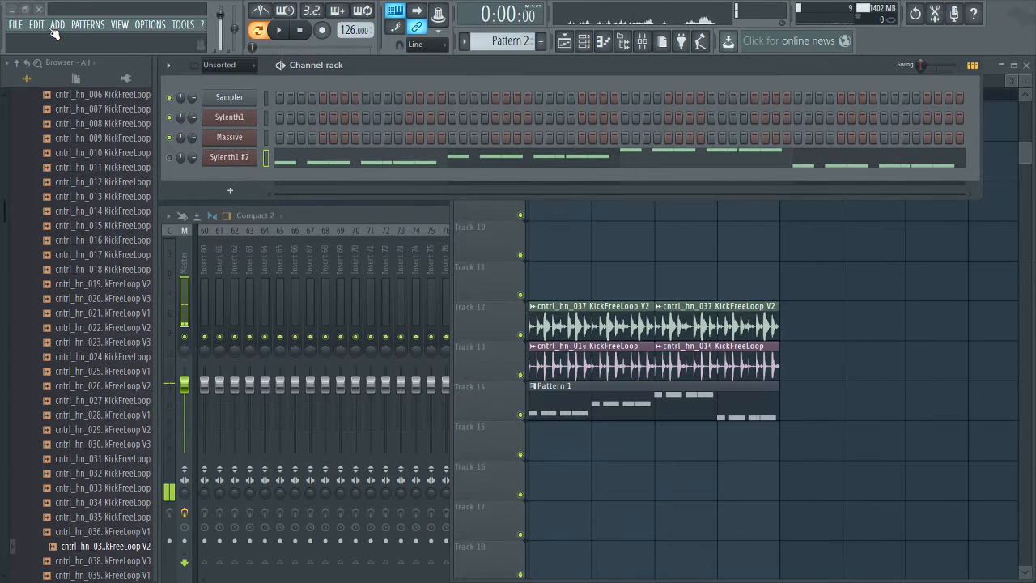
Step: Add a second Massive instrument to Pattern 2, start a new sound in it and move its window clear of the channel names
click(373, 432)
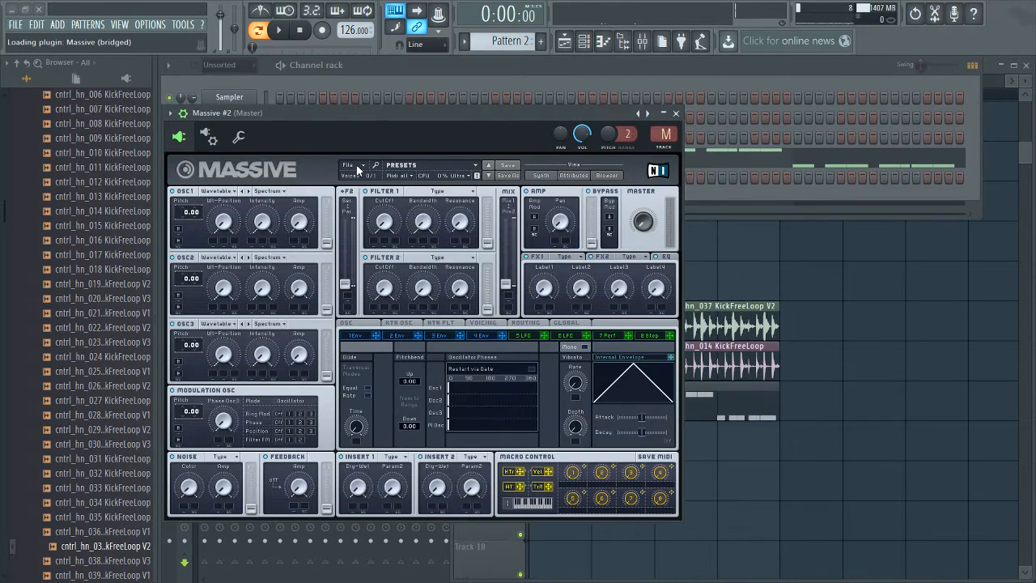
click(345, 167)
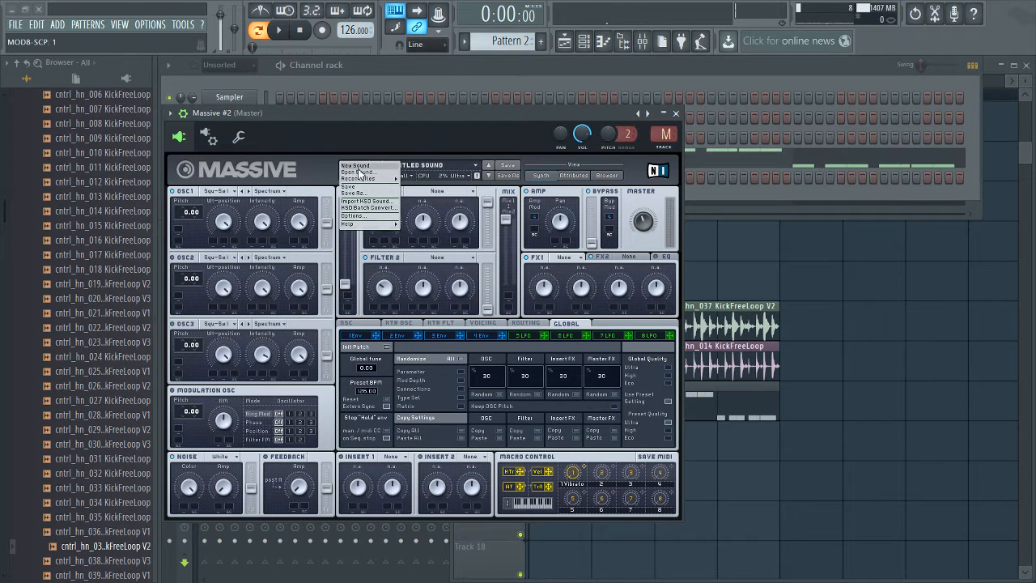
drag(361, 112, 528, 139)
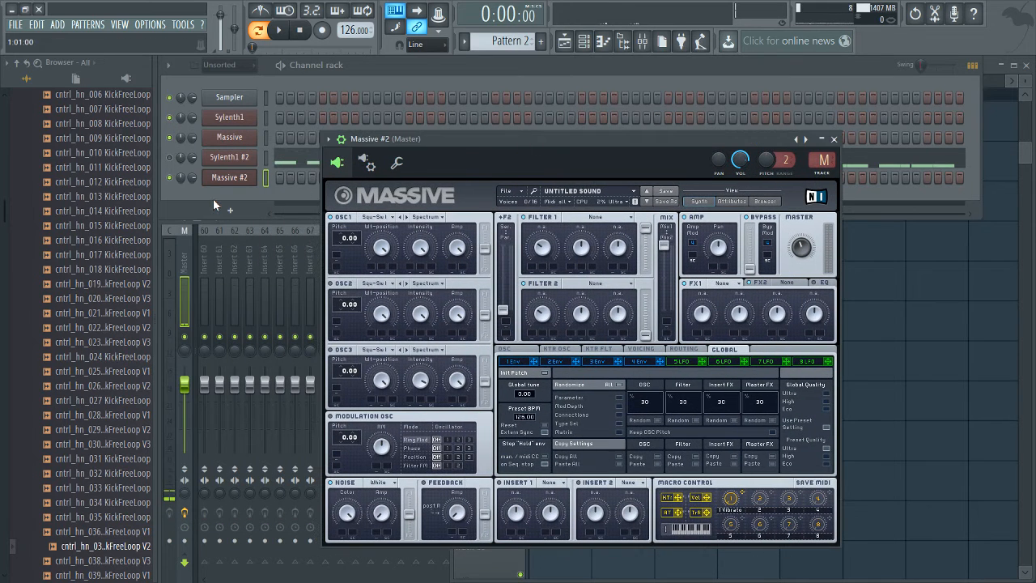
Step: Paste the copied bass notes into the Massive #2 channel and preview the pattern
click(214, 200)
key(ctrl+v)
click(245, 178)
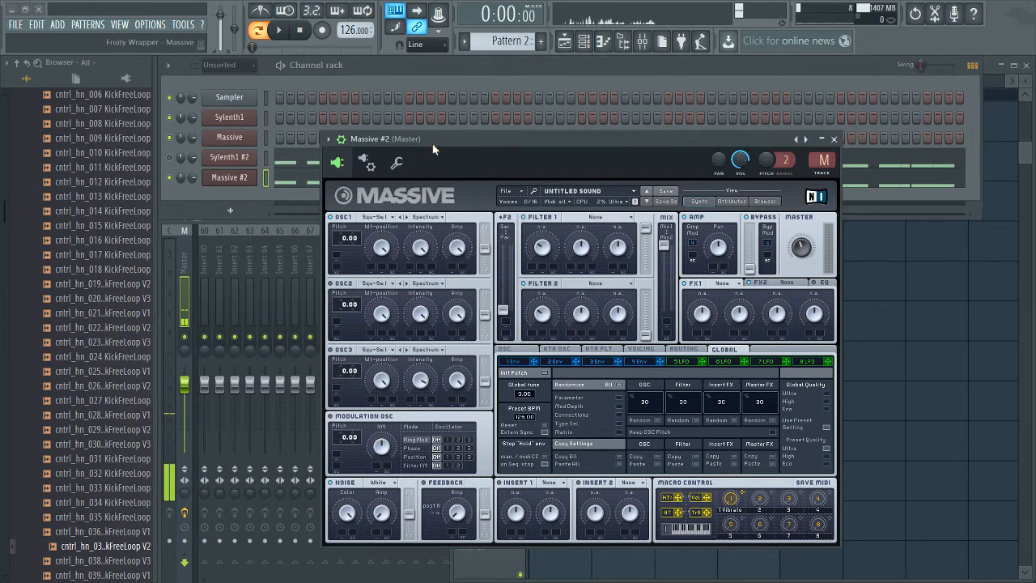
key(space)
key(space)
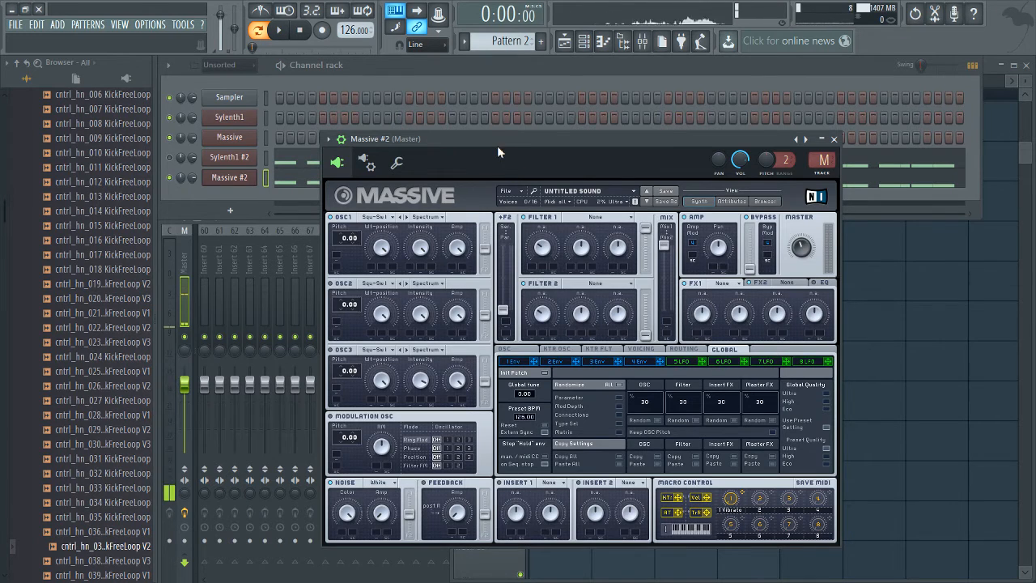
Step: Shape Massive #2's Envelope 4 with a quick attack, a decay level lowered to about a third and a shorter release, previewing the pattern
drag(496, 147, 580, 148)
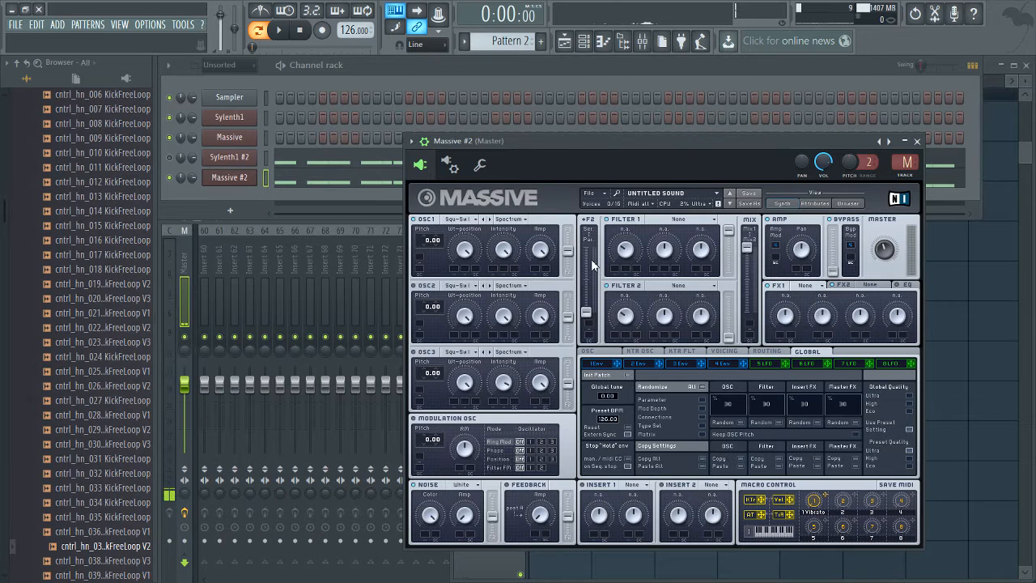
click(724, 366)
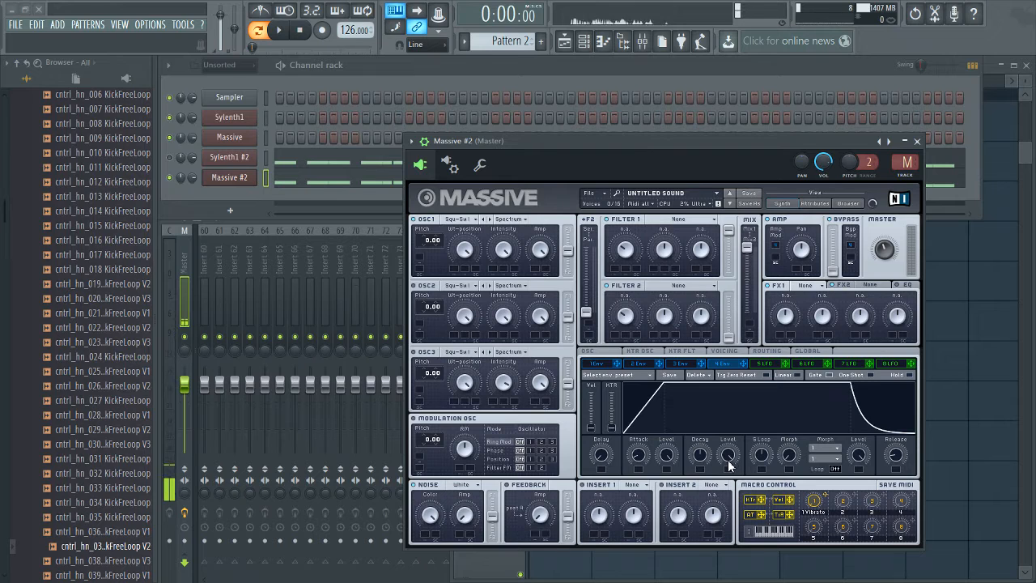
drag(699, 462, 733, 519)
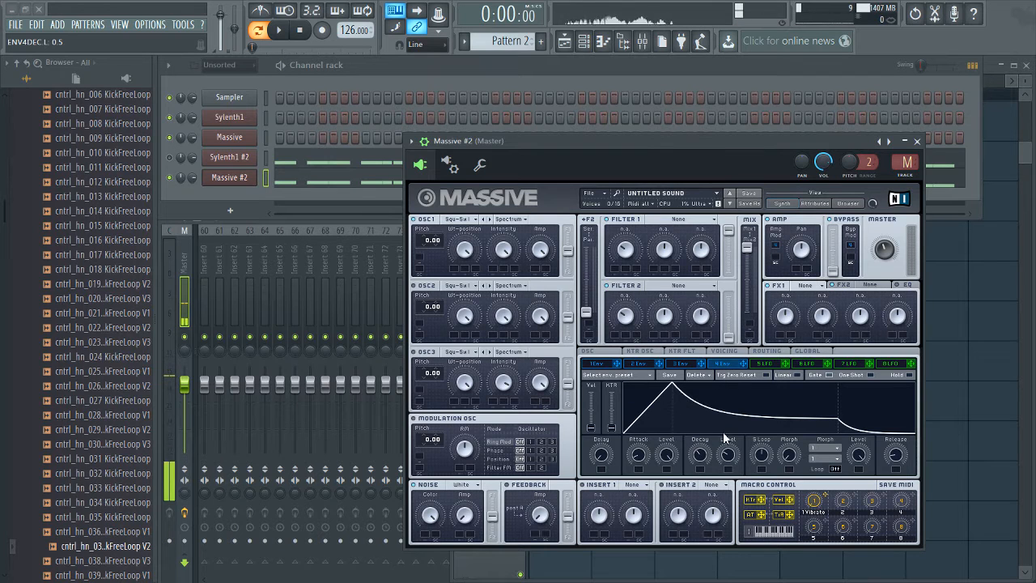
drag(643, 459, 644, 478)
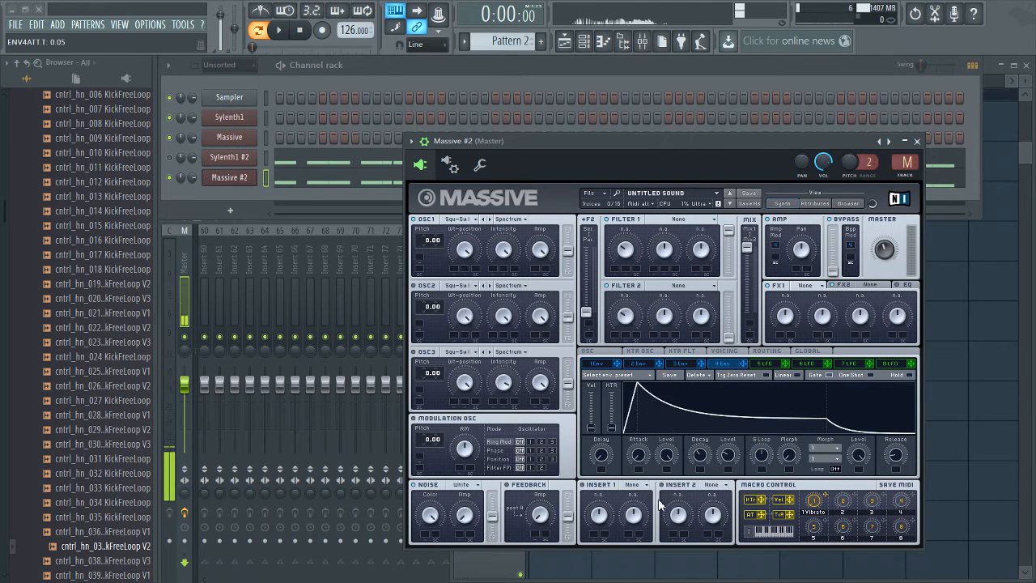
key(space)
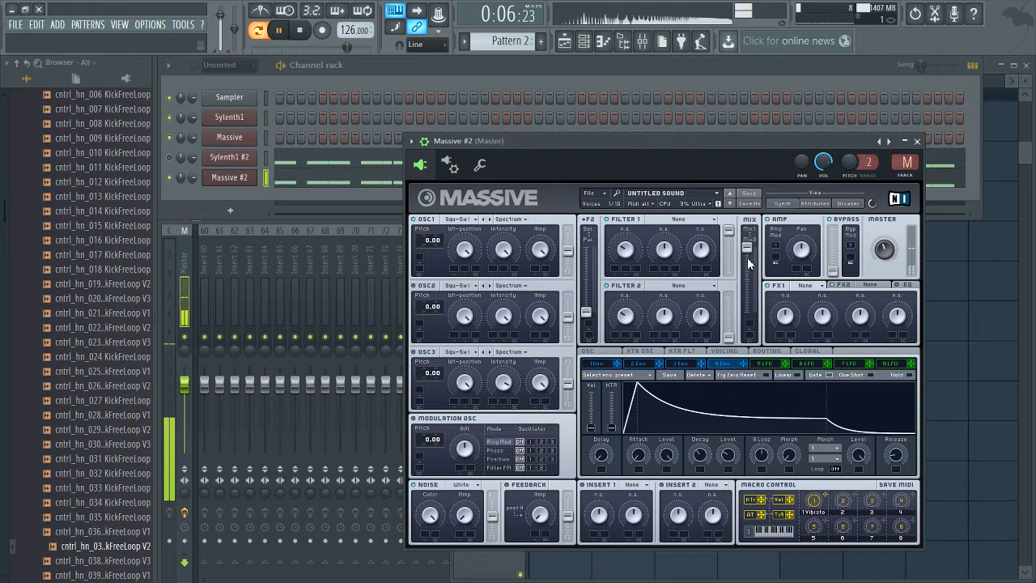
key(space)
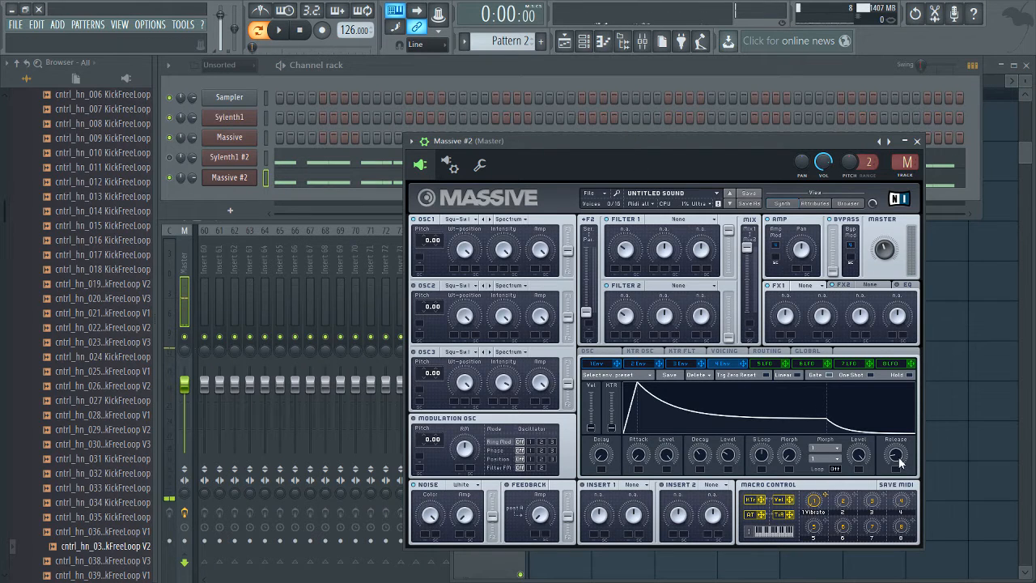
drag(901, 461, 904, 469)
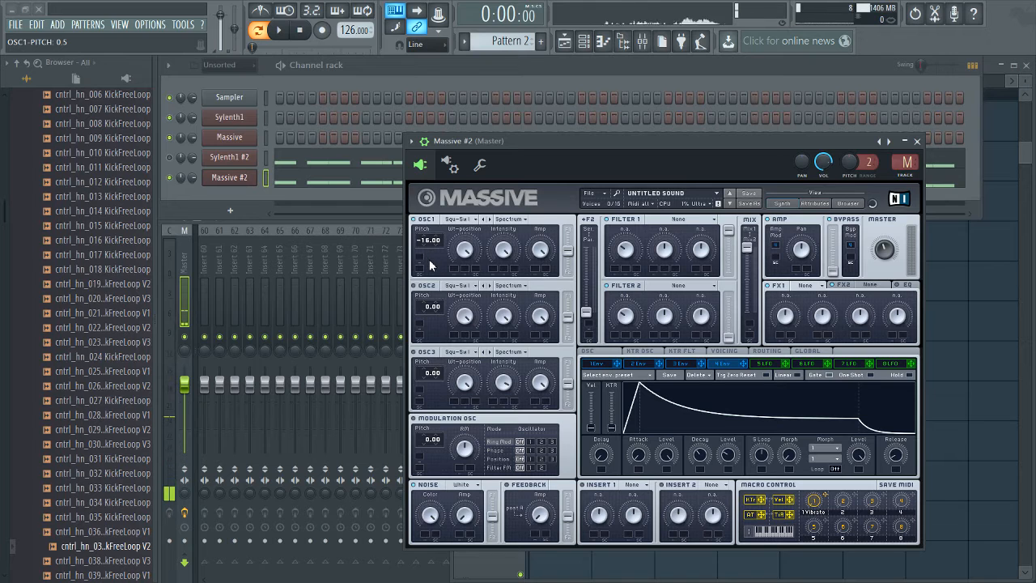
Step: Set Oscillator 1's pitch to -23.83 and its wavetable to Pulse-Saw PWM
drag(428, 259, 431, 272)
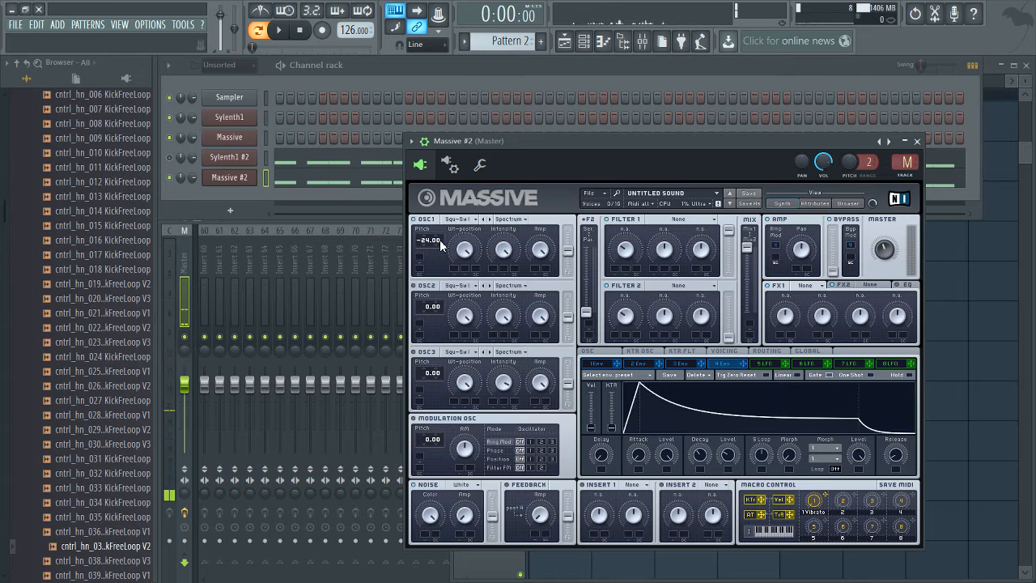
drag(441, 245, 444, 235)
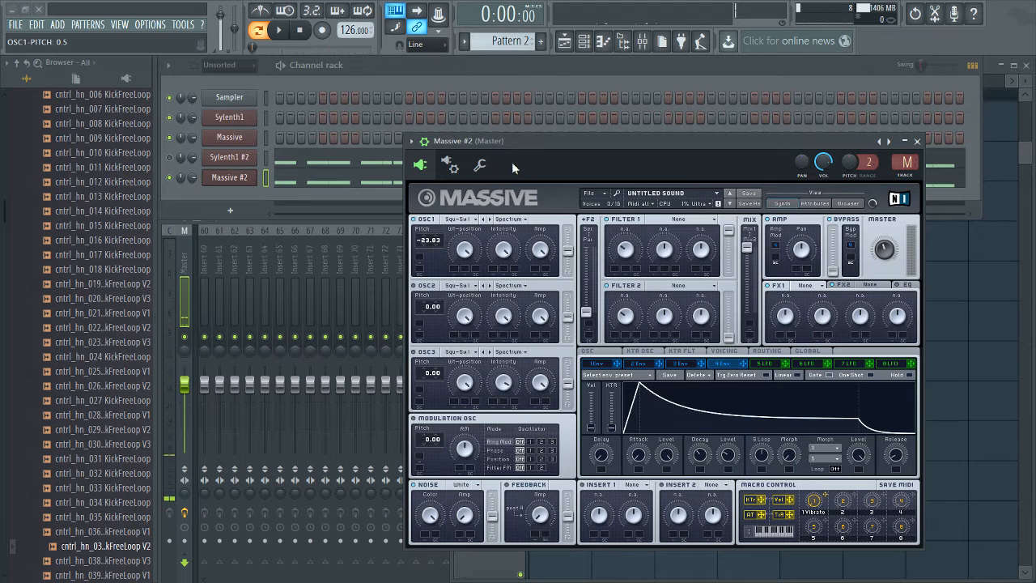
click(456, 219)
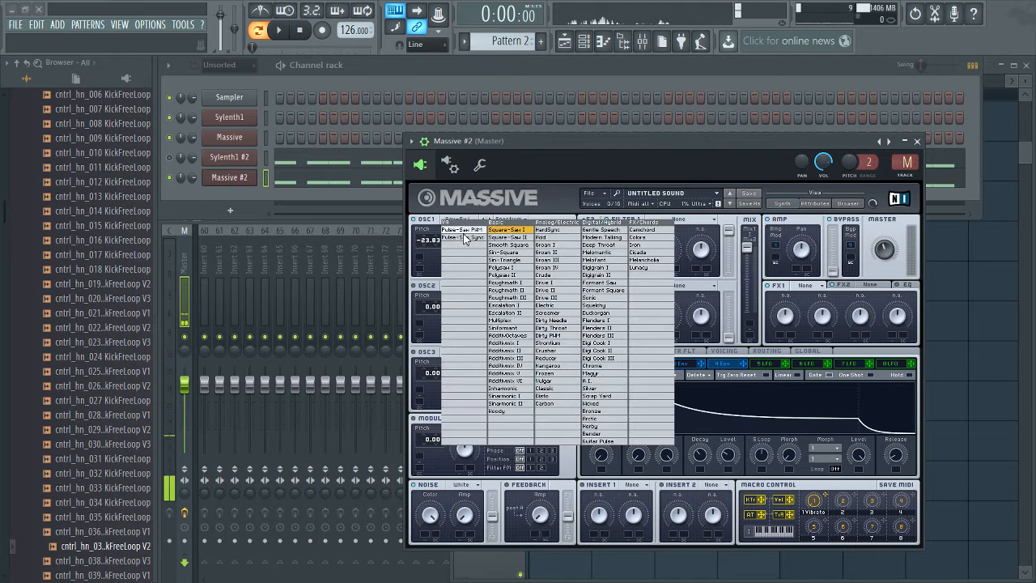
click(463, 229)
click(457, 220)
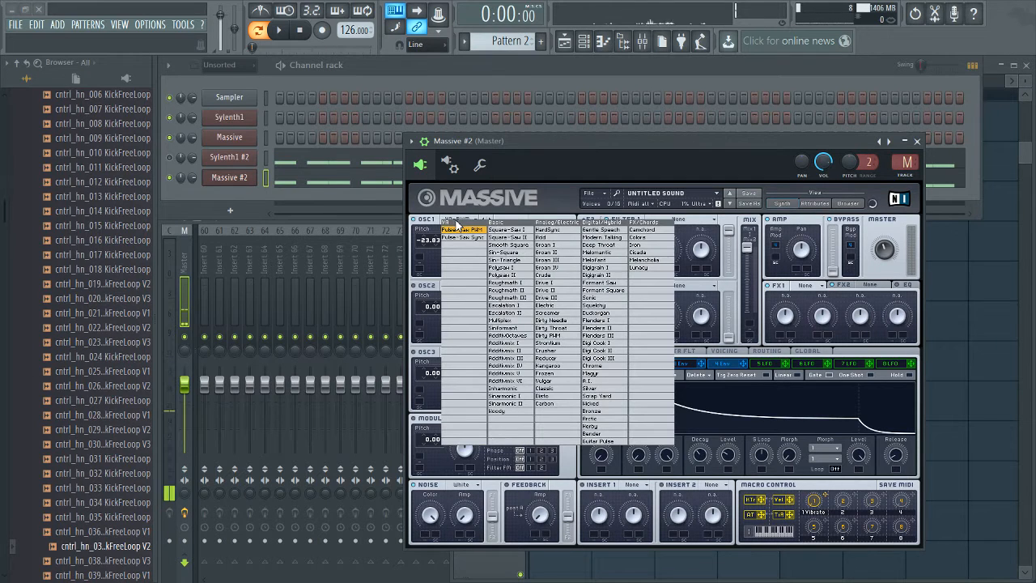
click(459, 221)
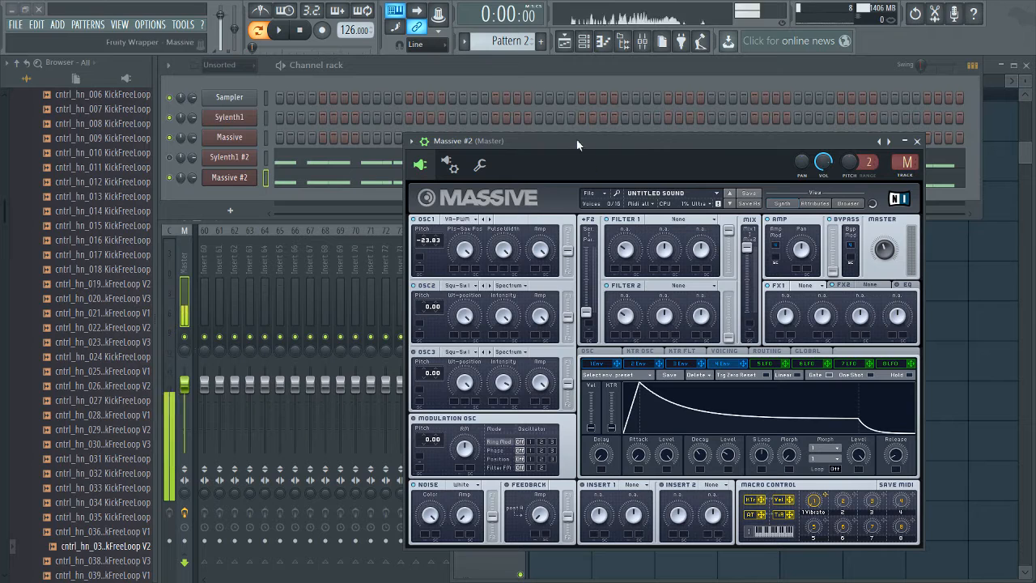
Step: Set Oscillator 2 to the Pulse-Saw PWM wavetable with a pitch of -5.05 and preview the pattern
click(458, 286)
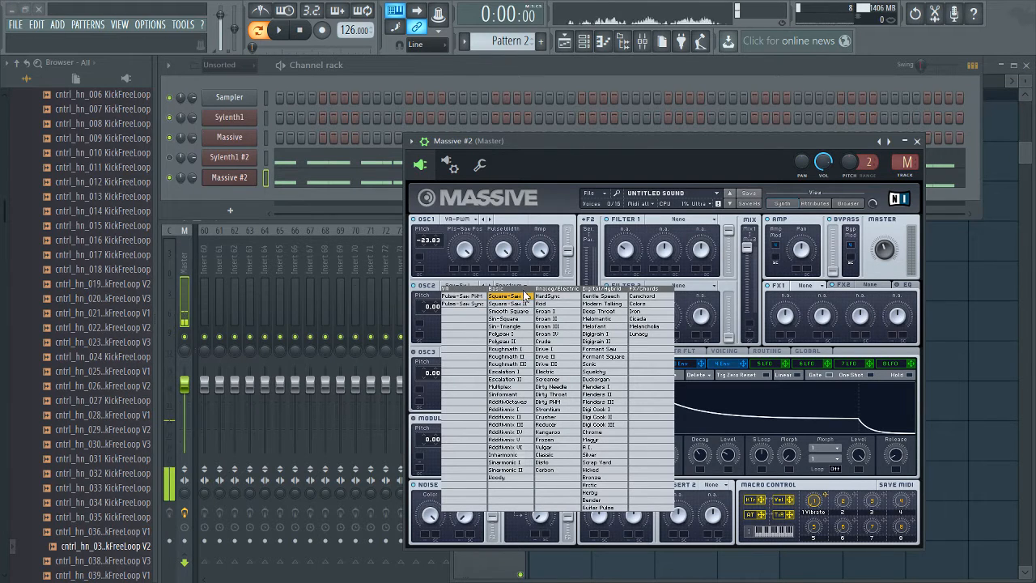
click(482, 297)
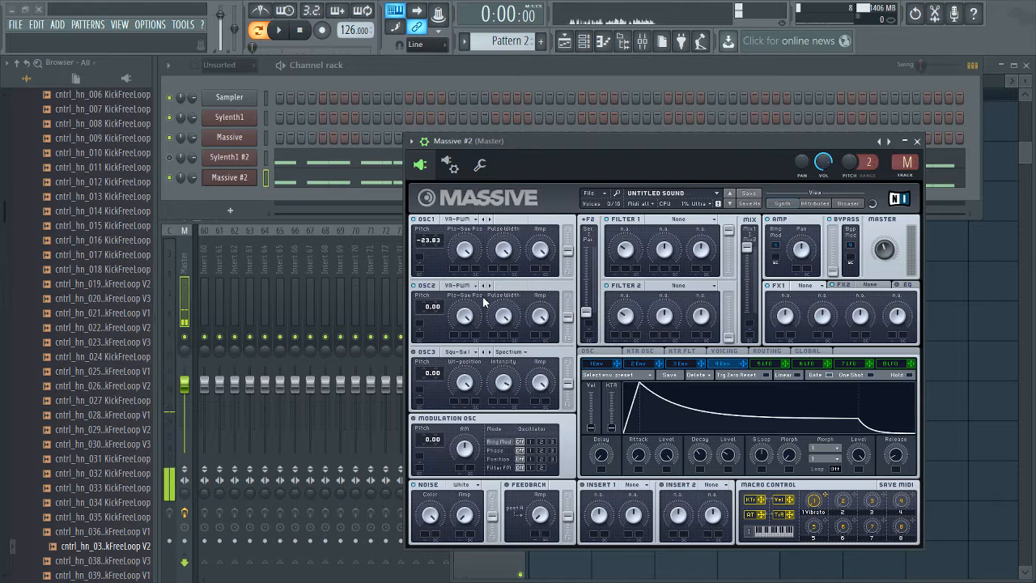
scroll(426, 309, down, 3)
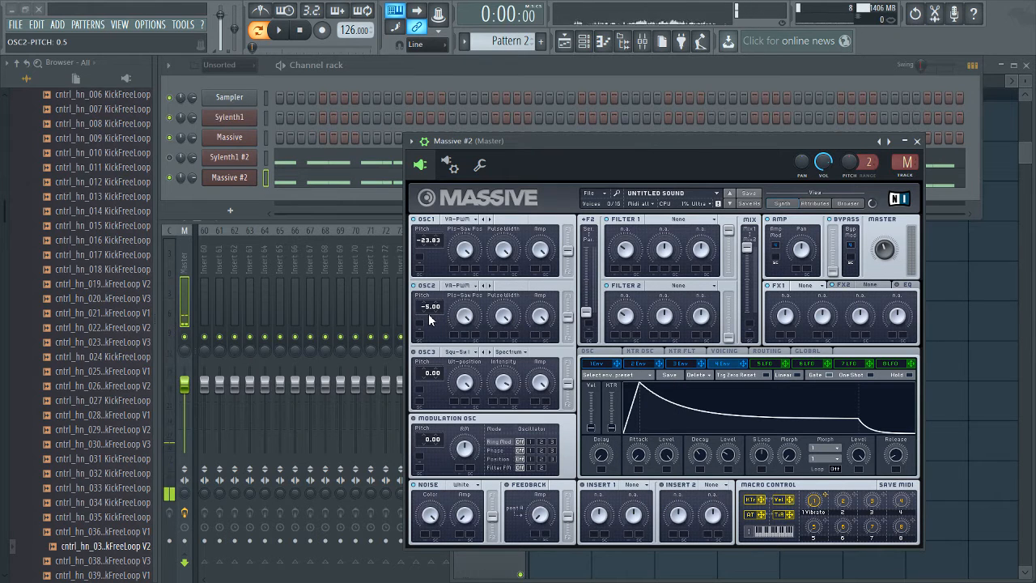
drag(439, 308, 440, 311)
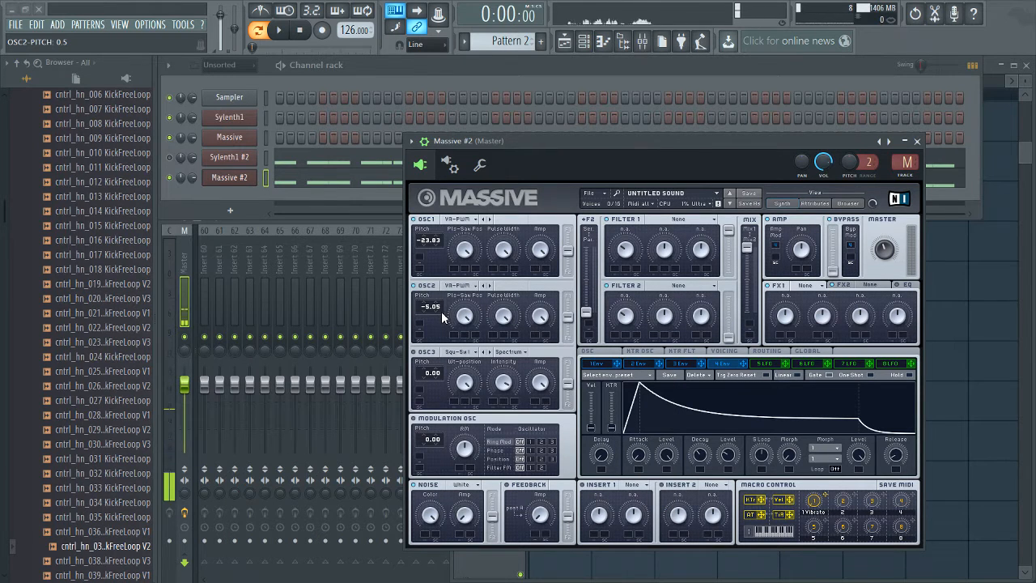
drag(530, 142, 556, 146)
key(space)
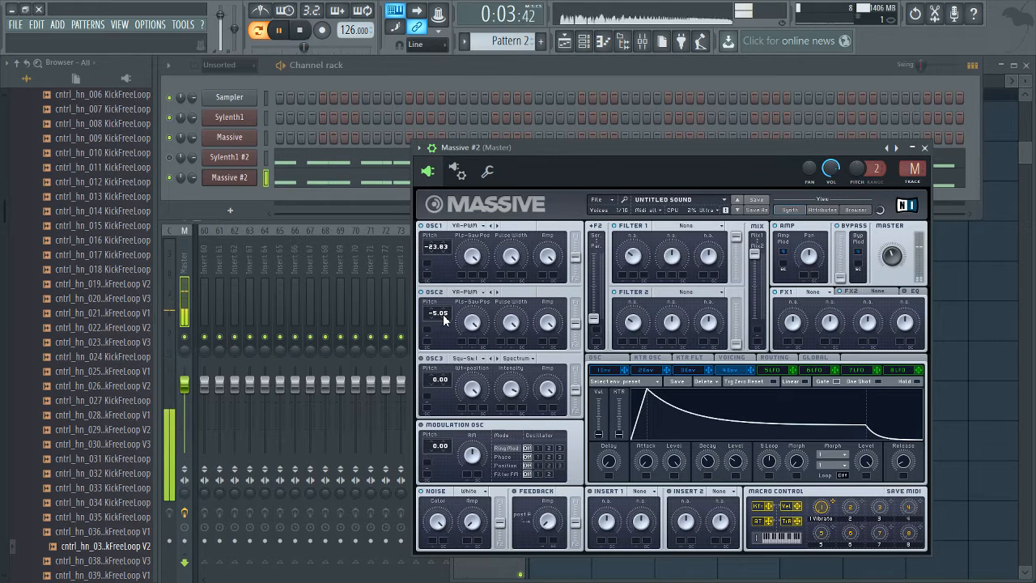
key(space)
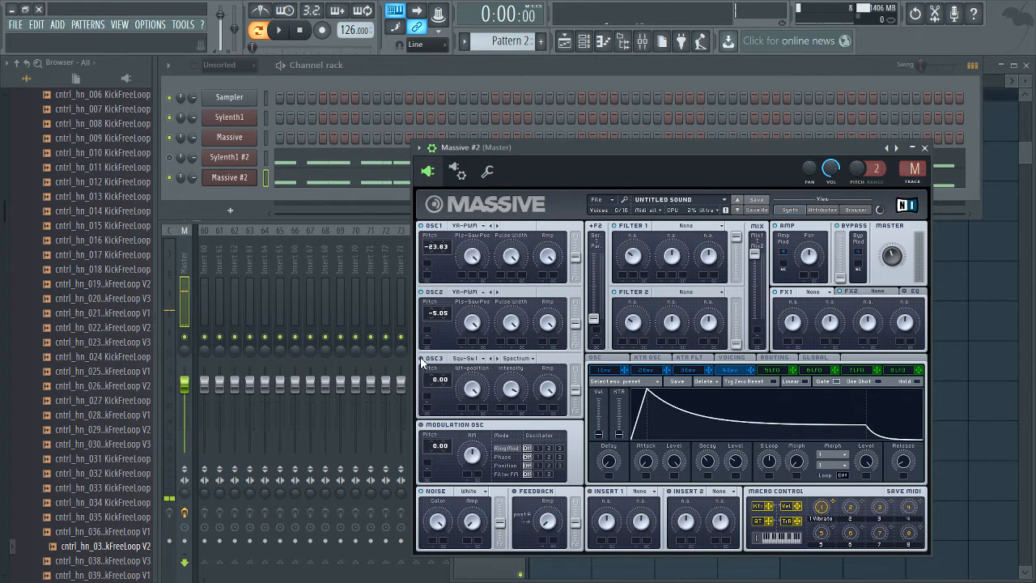
Step: Enable Oscillator 3 with the Square-Saw II wavetable, set its pitch to -11.94 and preview the pattern
click(420, 359)
click(467, 358)
click(522, 348)
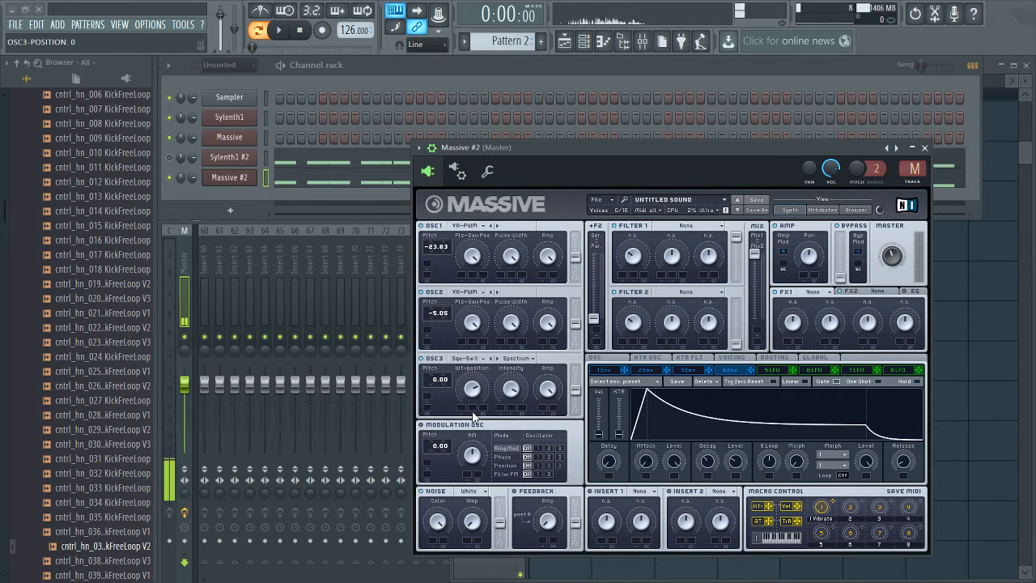
drag(432, 380, 434, 392)
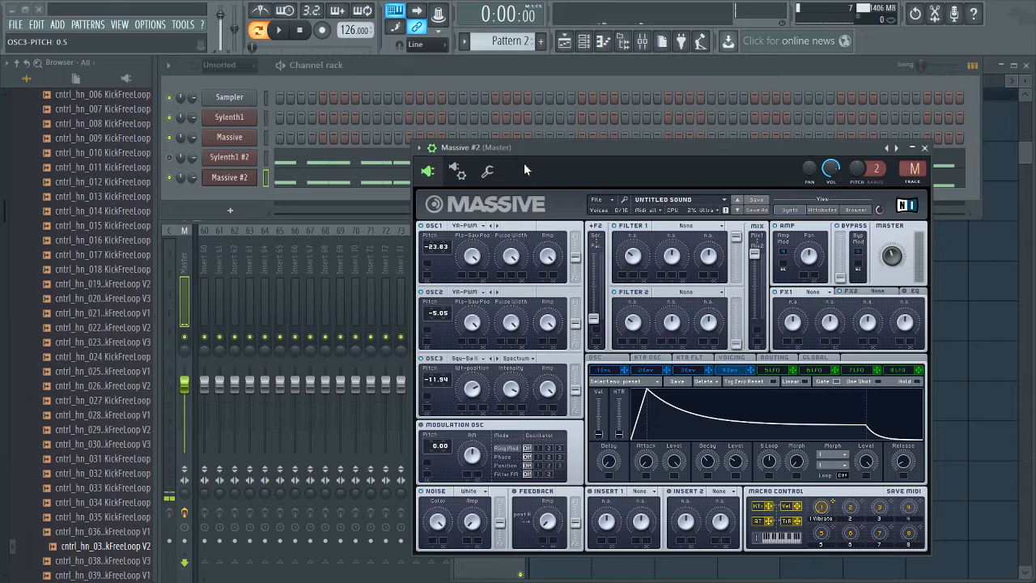
key(space)
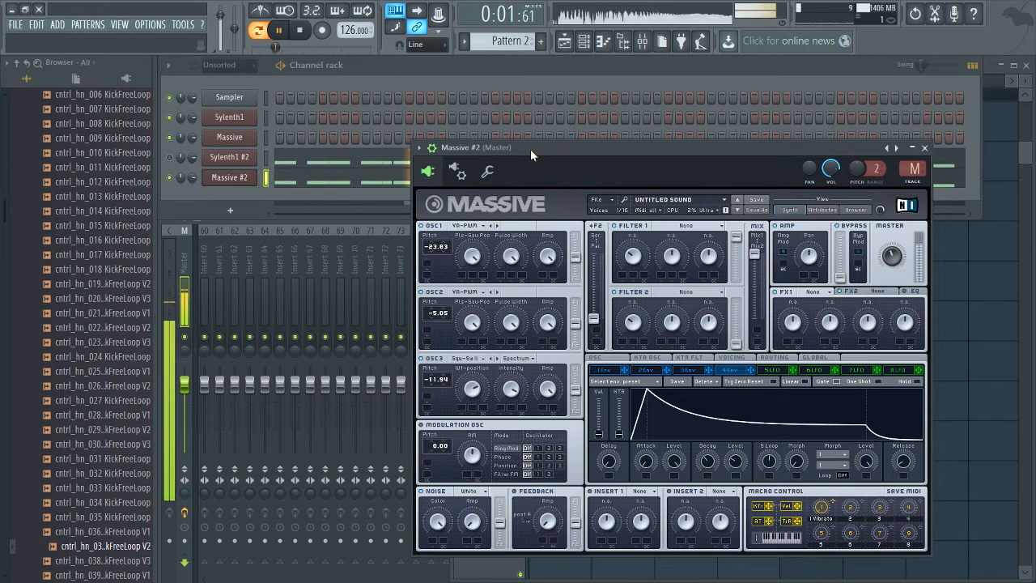
key(space)
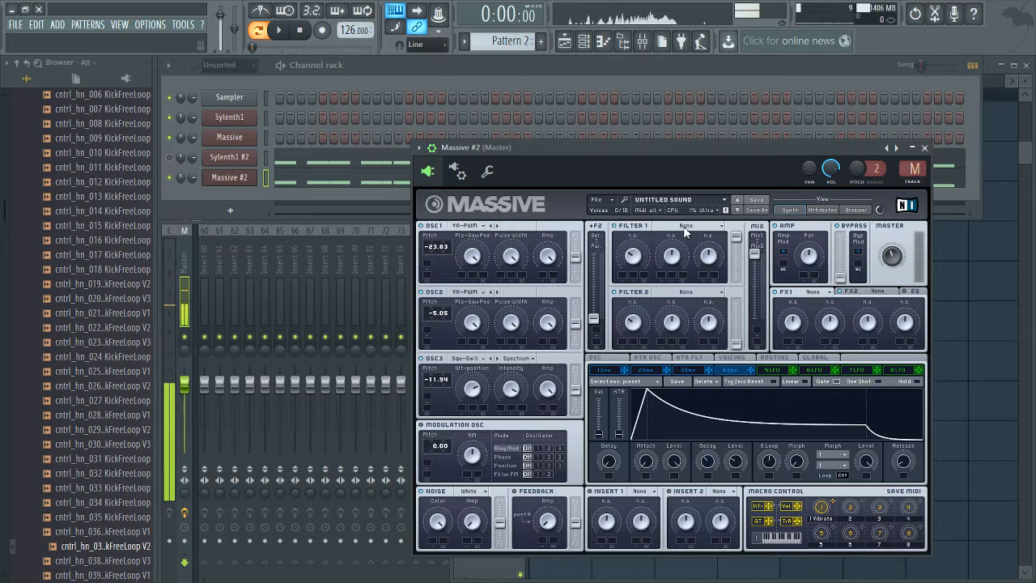
click(466, 367)
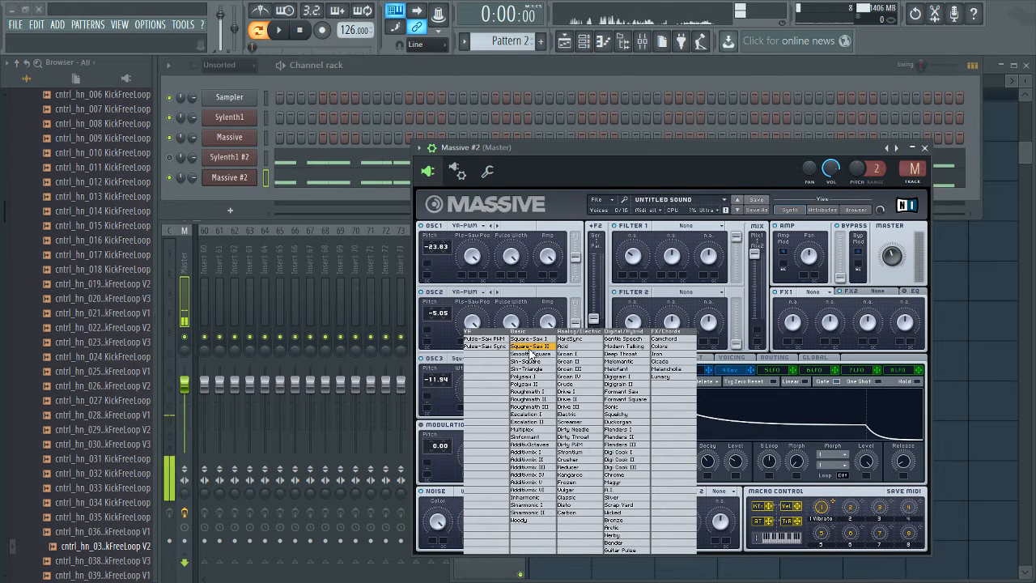
click(559, 154)
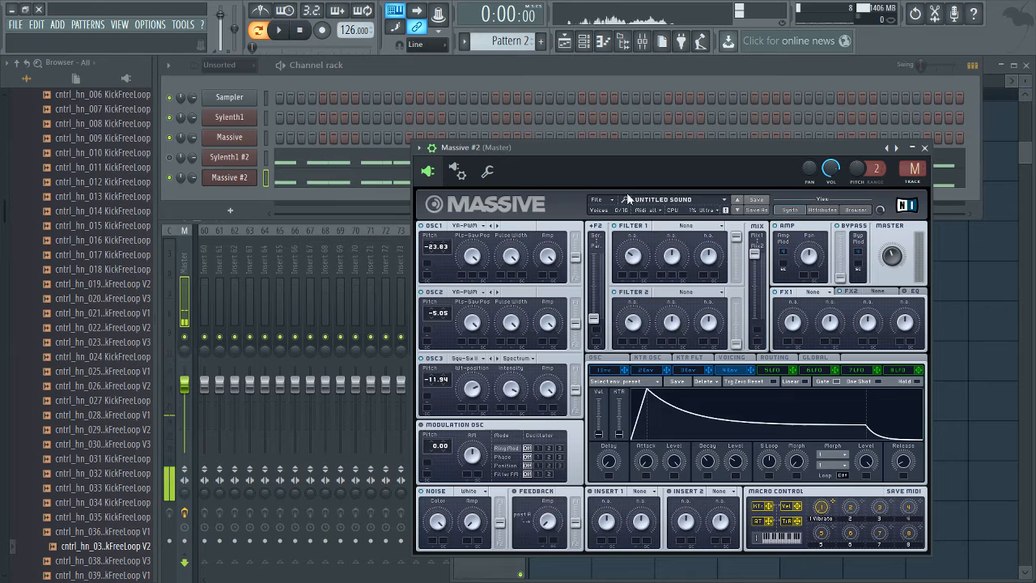
Step: Set Filter 1's type to Lowpass 4 and adjust its resonance, repositioning the Massive #2 window slightly
click(669, 228)
click(673, 233)
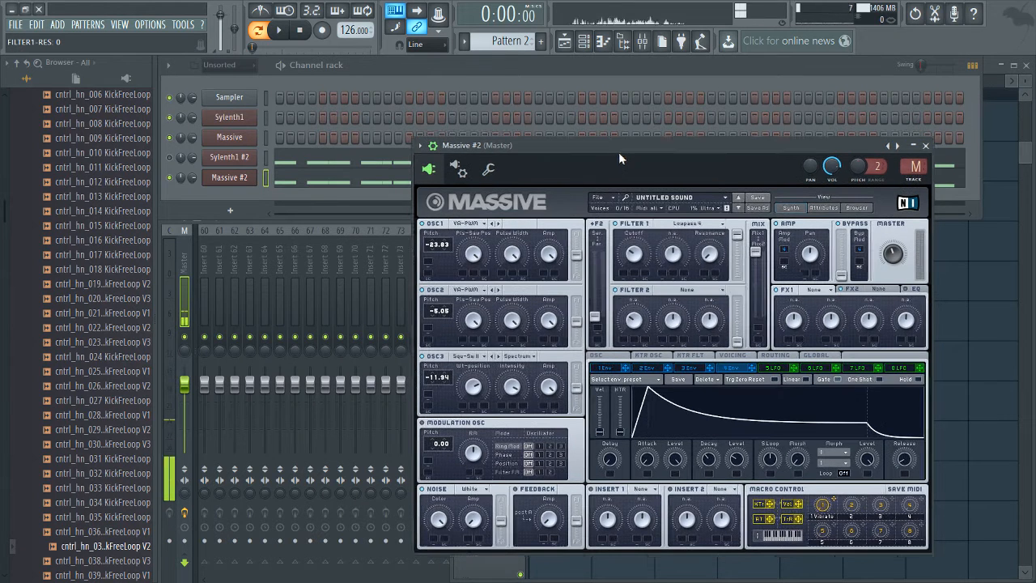
drag(618, 152, 626, 144)
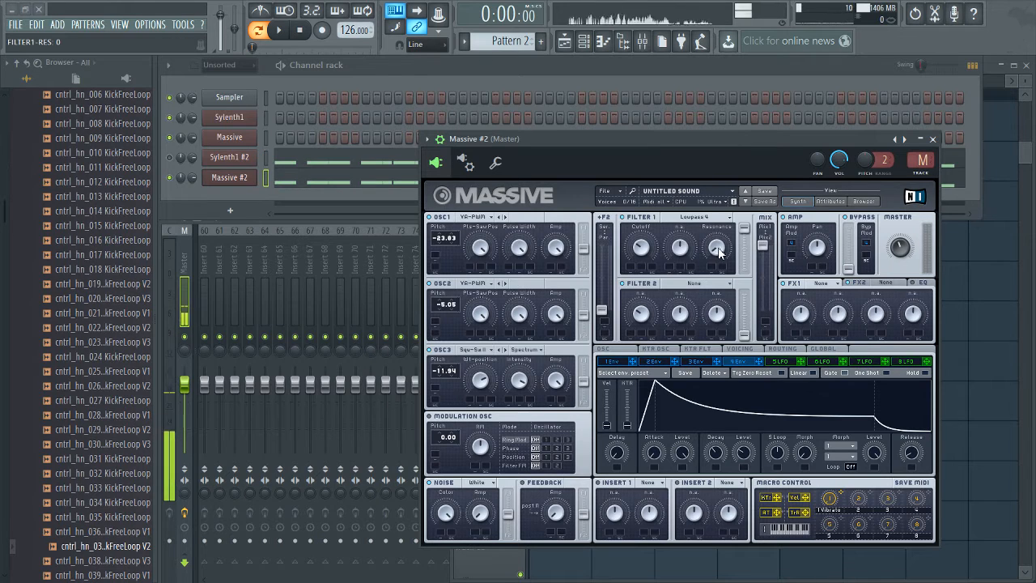
mouse_move(656, 138)
mouse_down()
mouse_move(636, 166)
mouse_move(612, 175)
mouse_move(652, 148)
mouse_up()
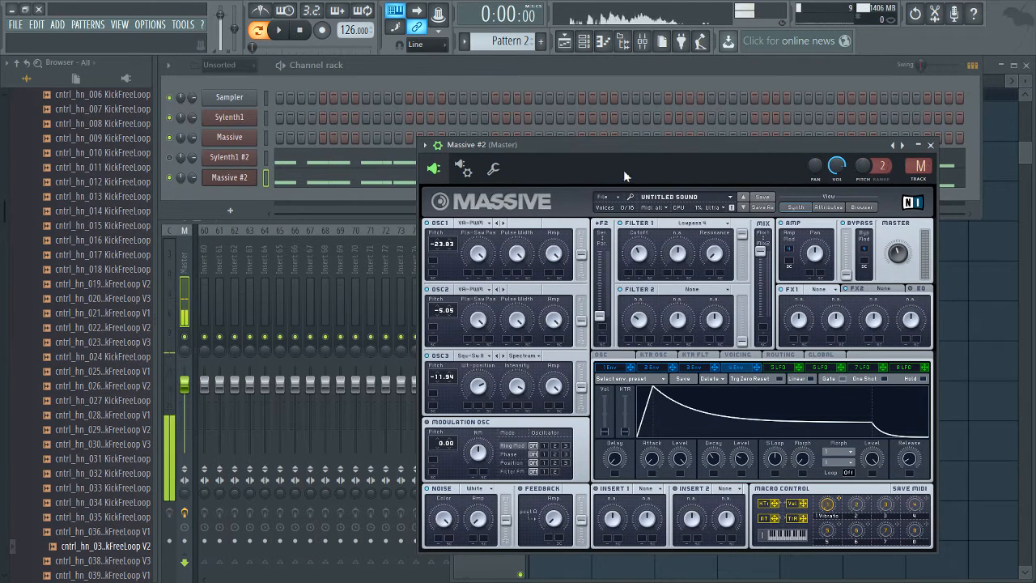
Step: Shape Envelope 1 with a quick attack, short decay, decay level at zero and a longer release
click(611, 369)
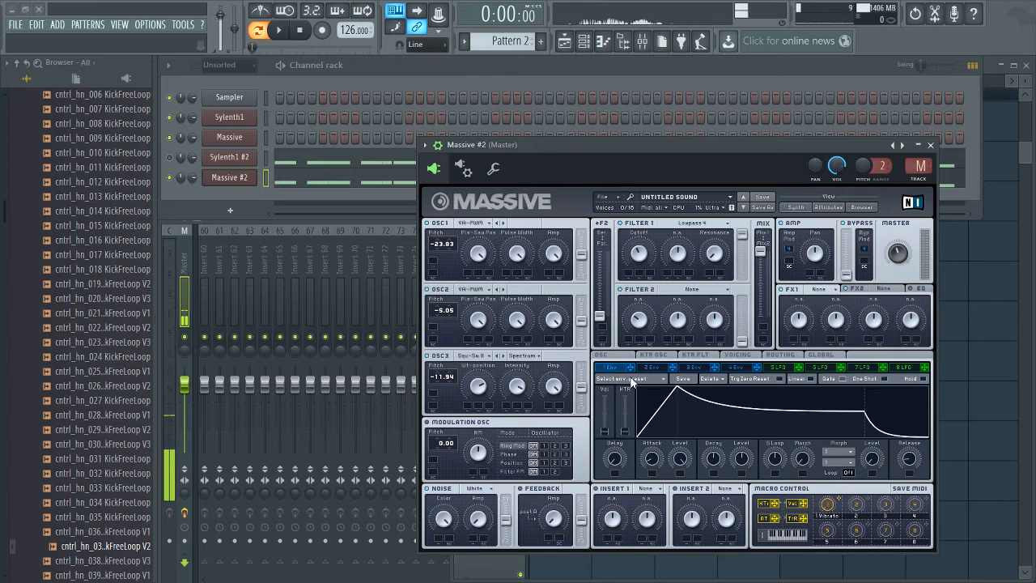
drag(651, 461, 659, 491)
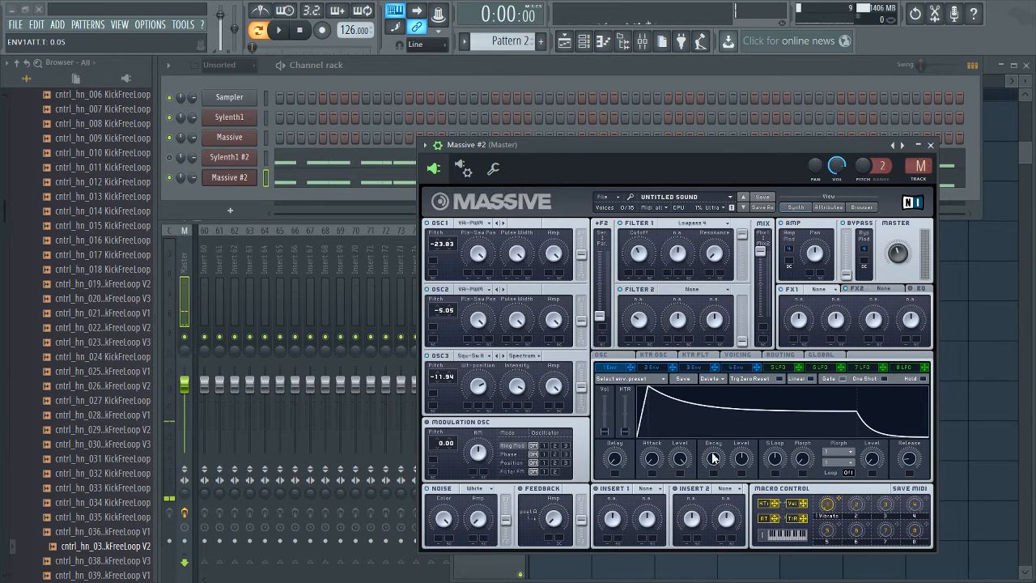
drag(713, 465, 712, 484)
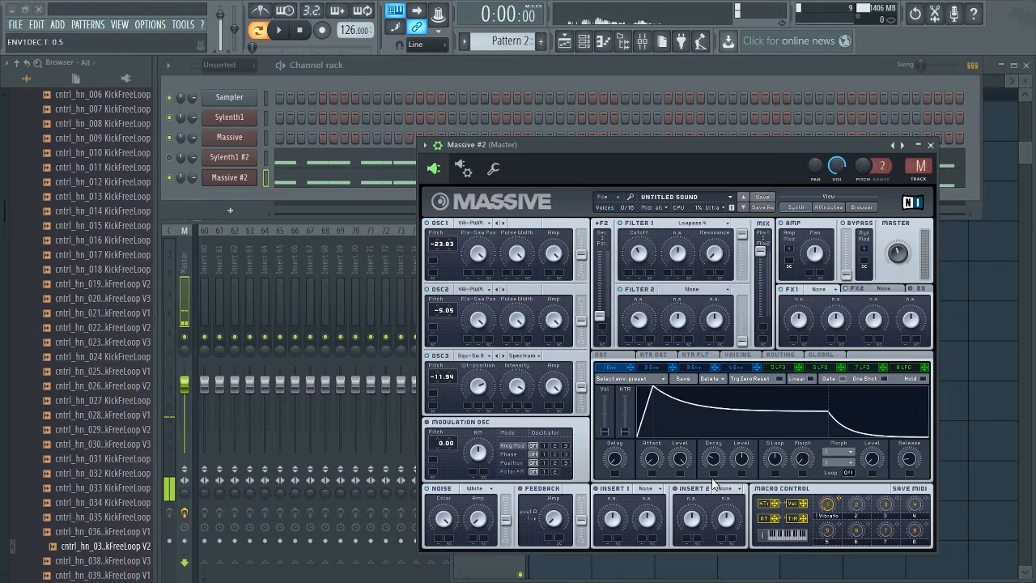
drag(710, 462, 716, 460)
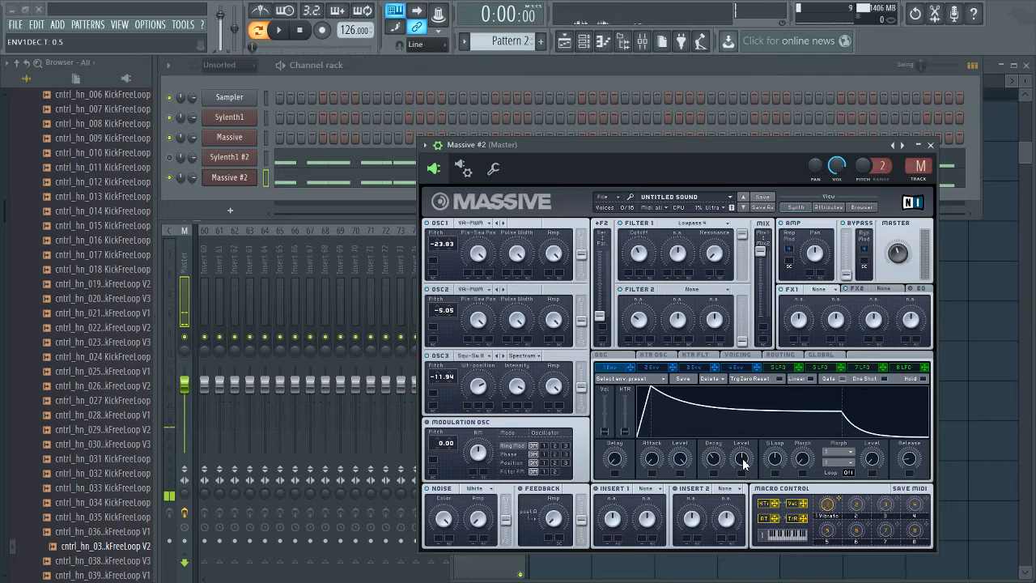
drag(743, 463, 747, 510)
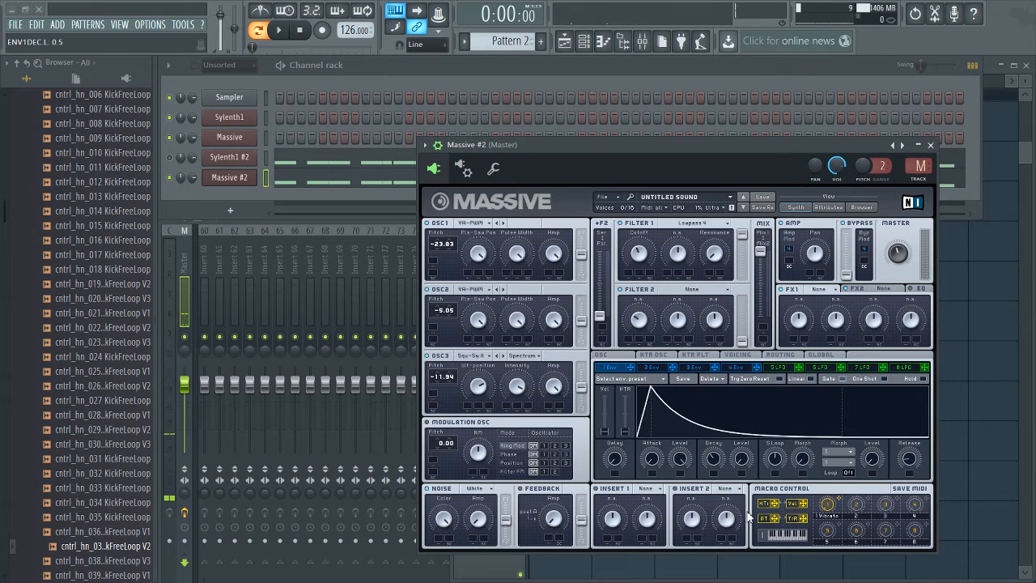
drag(914, 468, 916, 437)
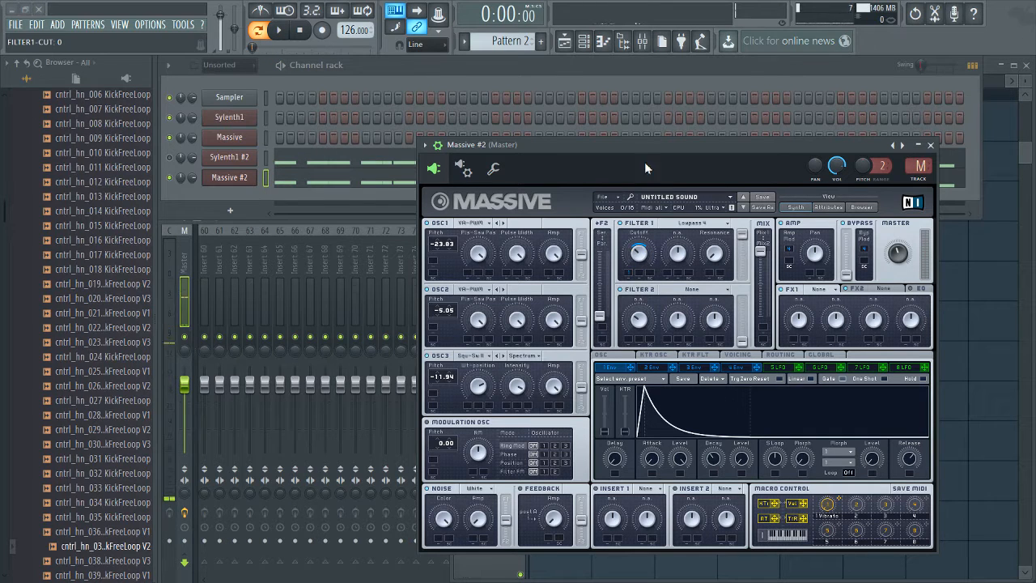
Step: Adjust Filter 1's resonance slightly and preview Pattern 2 before and after the change
key(space)
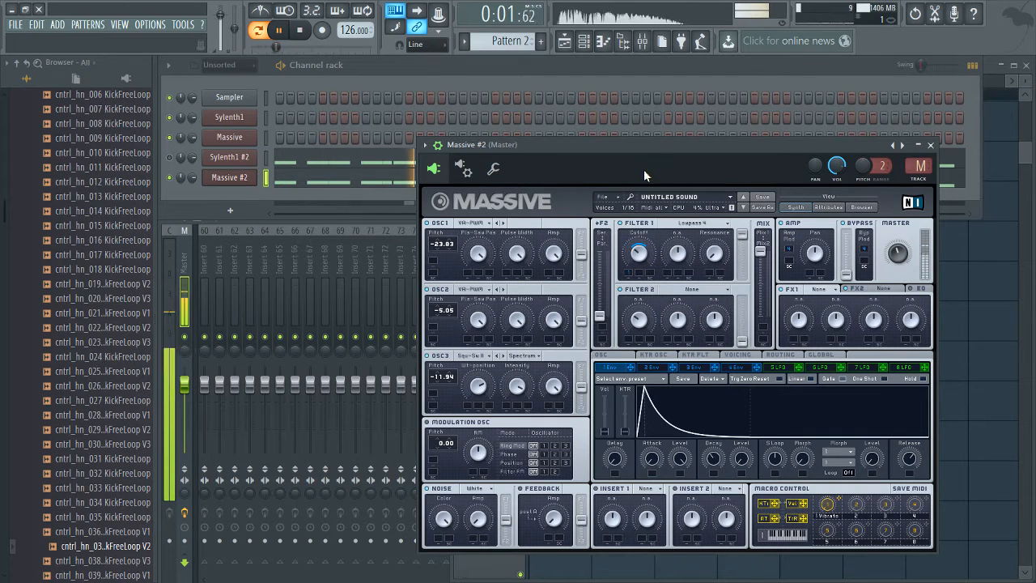
key(space)
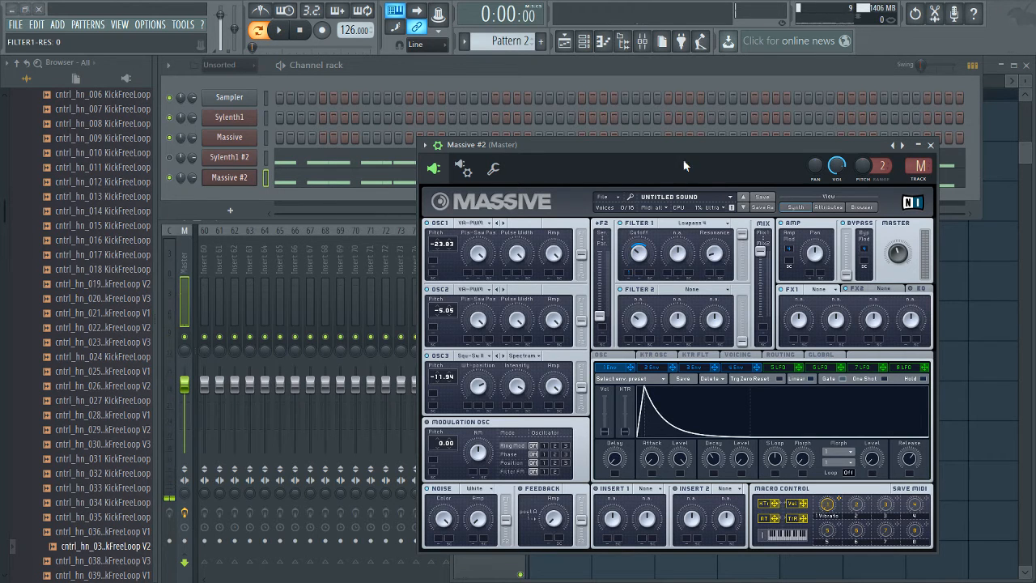
key(space)
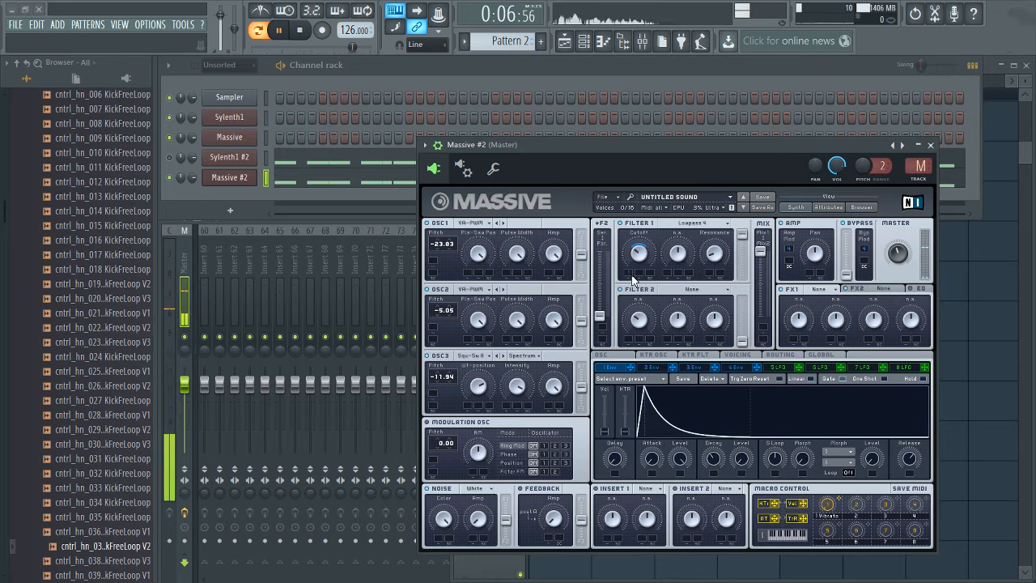
key(space)
Step: Shape Envelope 2 with the decay level at zero and shorter attack, decay and release times
click(657, 366)
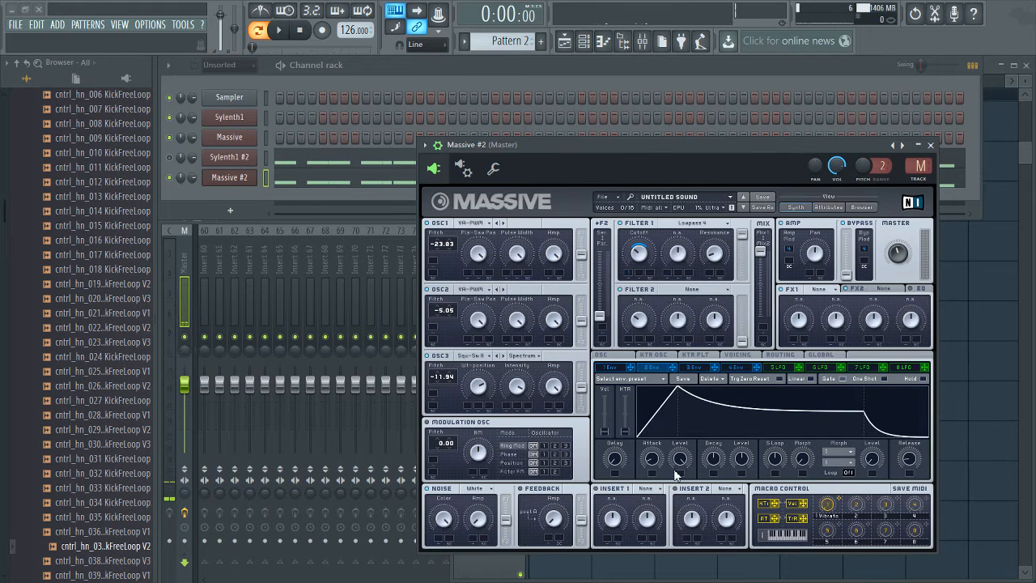
drag(740, 459, 744, 512)
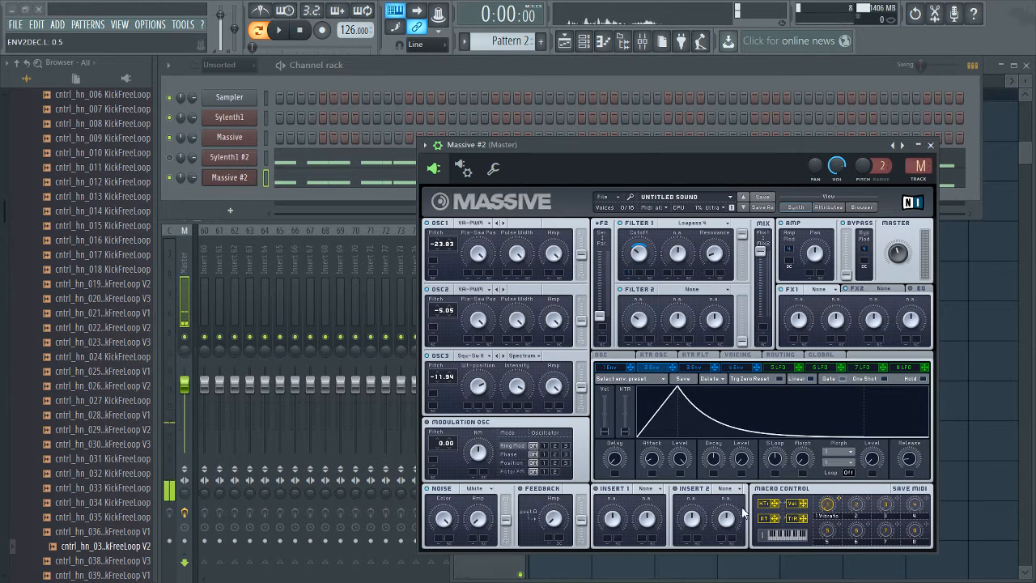
drag(652, 459, 660, 505)
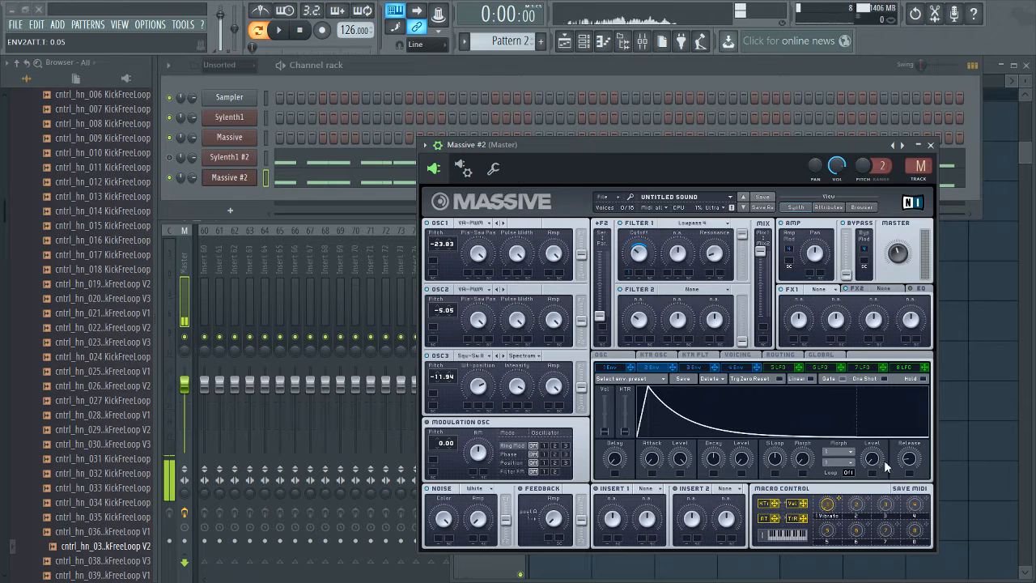
drag(904, 461, 909, 490)
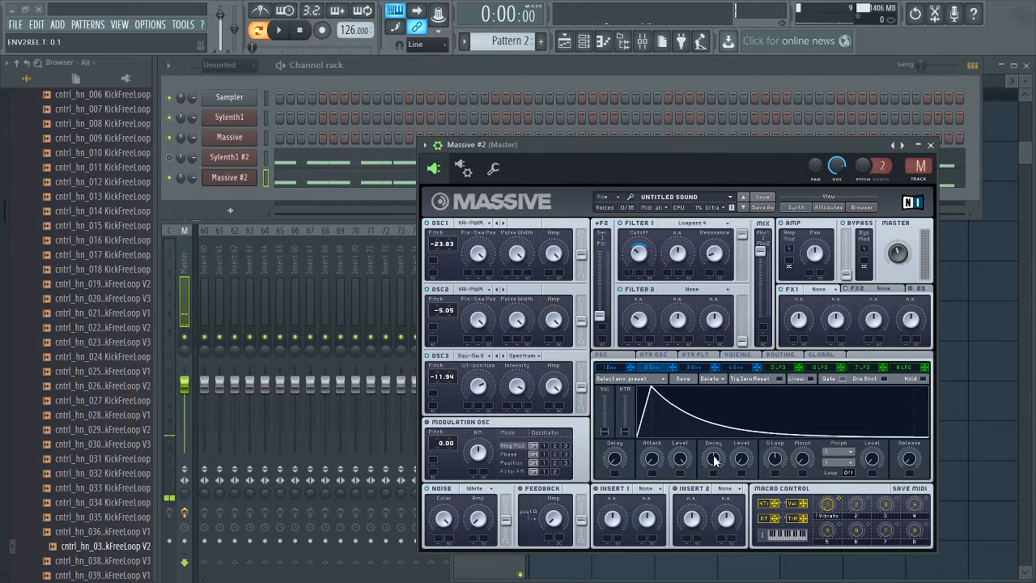
drag(714, 460, 713, 492)
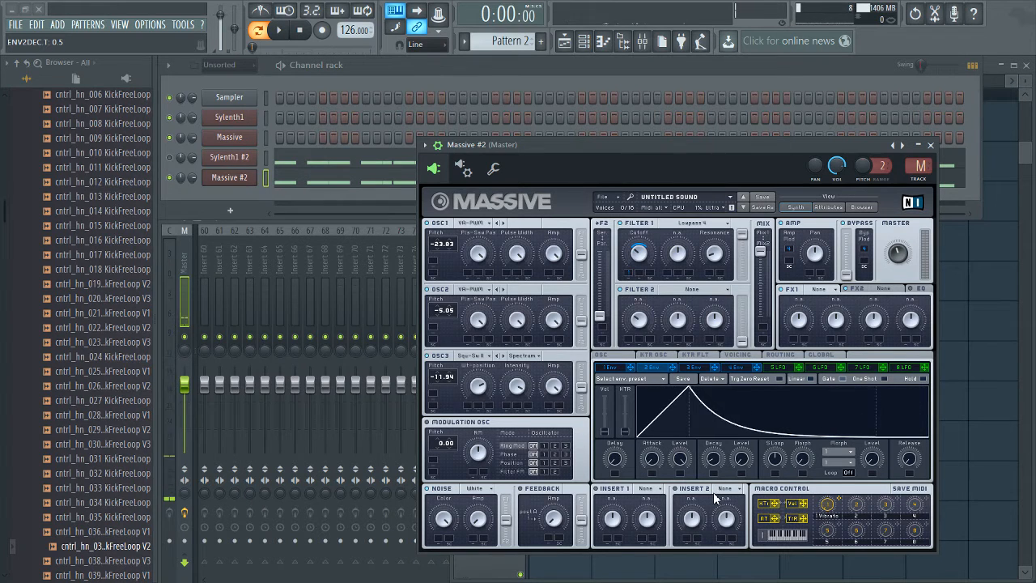
Step: Assign Envelope 2 to the pitch of Oscillators 1, 2 and 3 with a modulation amount of 24.00 each, and preview the pattern
click(435, 265)
drag(435, 249, 435, 244)
drag(436, 297, 433, 329)
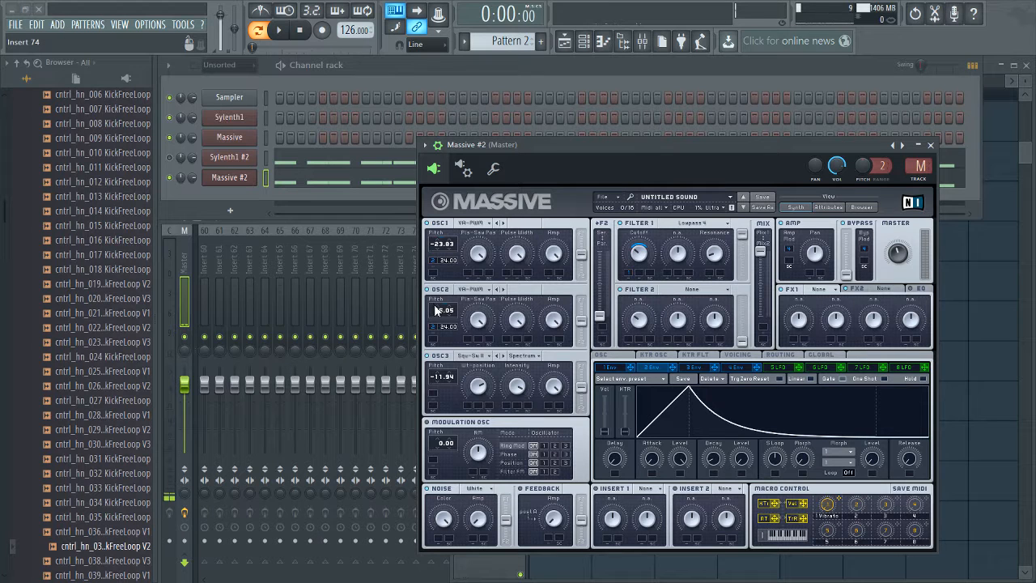
drag(671, 369, 433, 397)
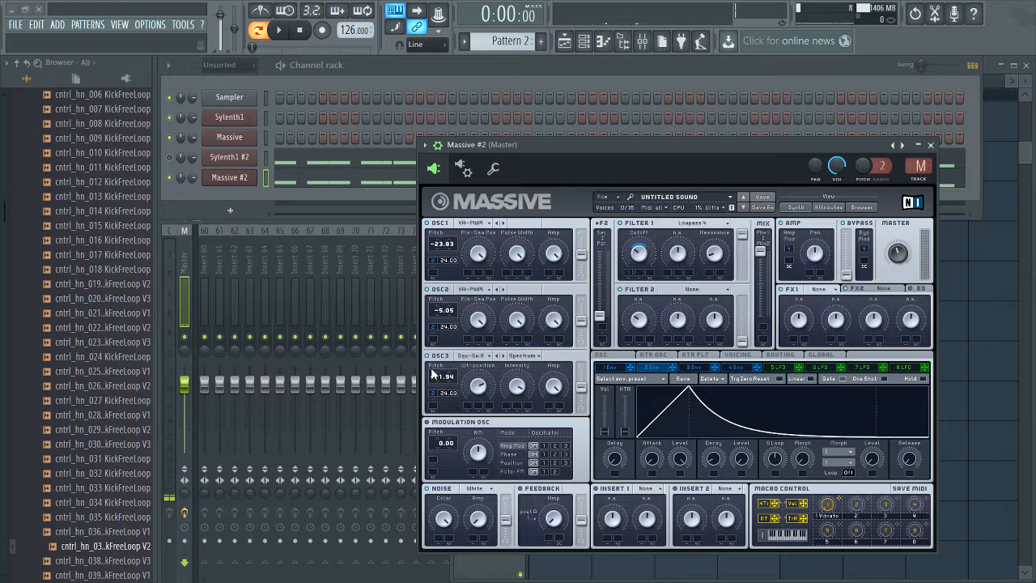
key(space)
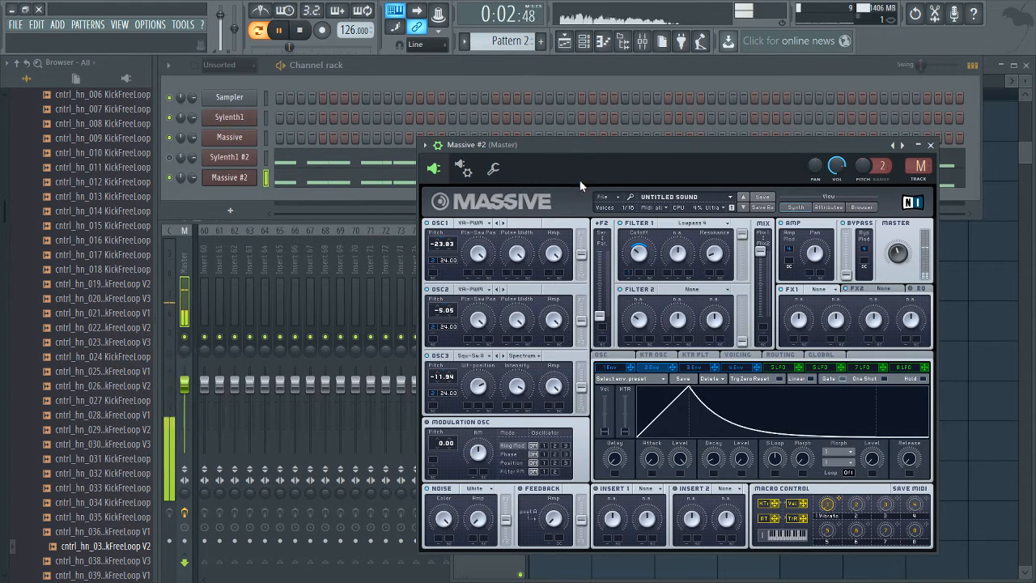
key(space)
Step: Load Classic Tube in FX1, adjust its Dry/Wet and Drive, and preview the pattern
click(815, 288)
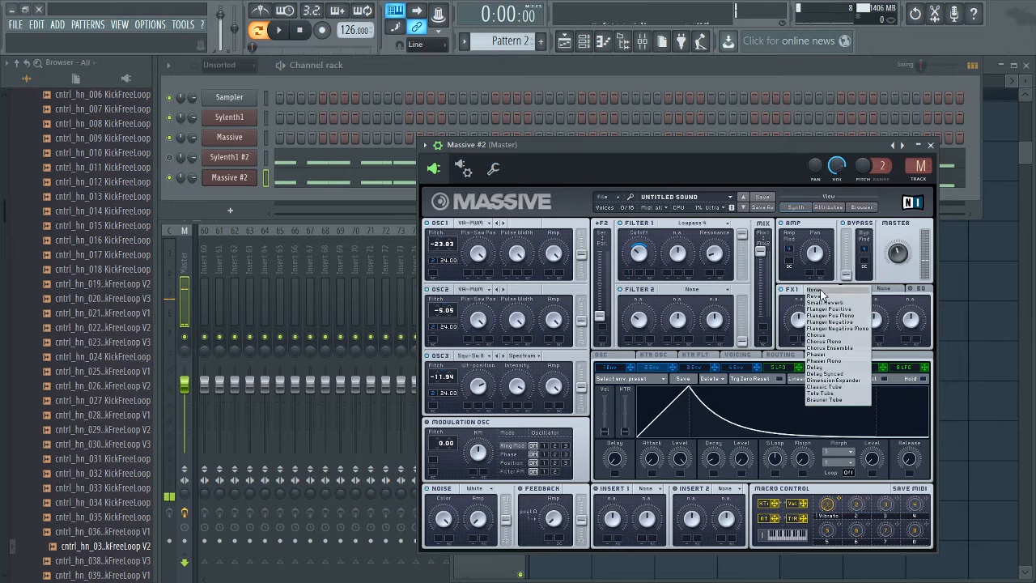
click(829, 386)
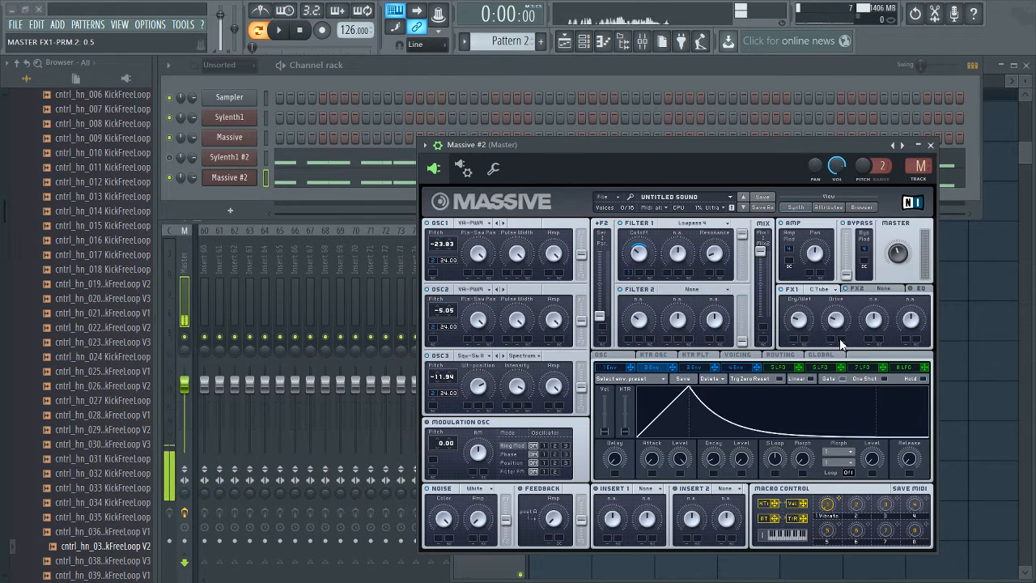
key(space)
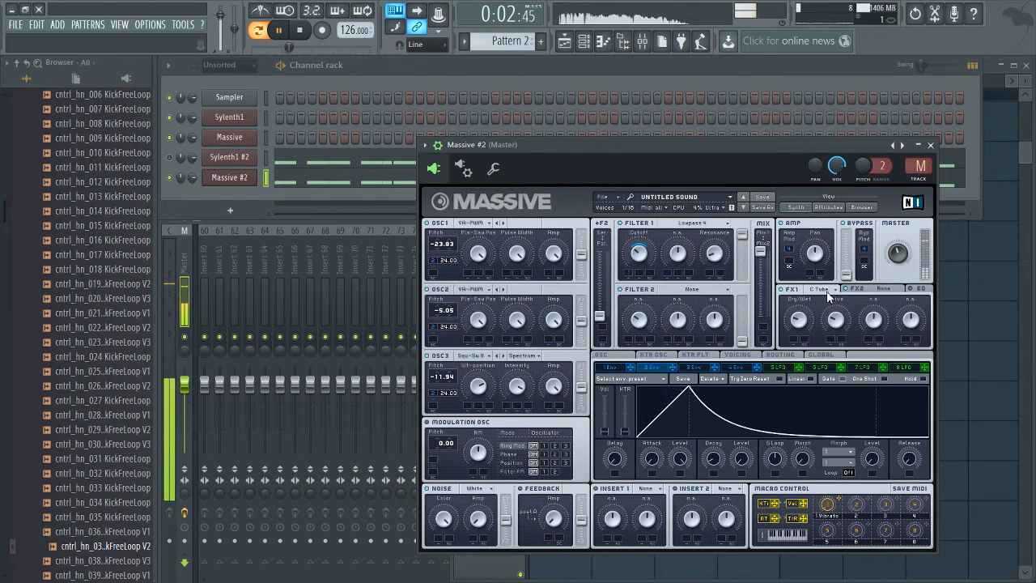
key(space)
Step: Load Dimension Expander in FX2, adjust its Dry/Wet and Size, and preview the pattern
click(878, 289)
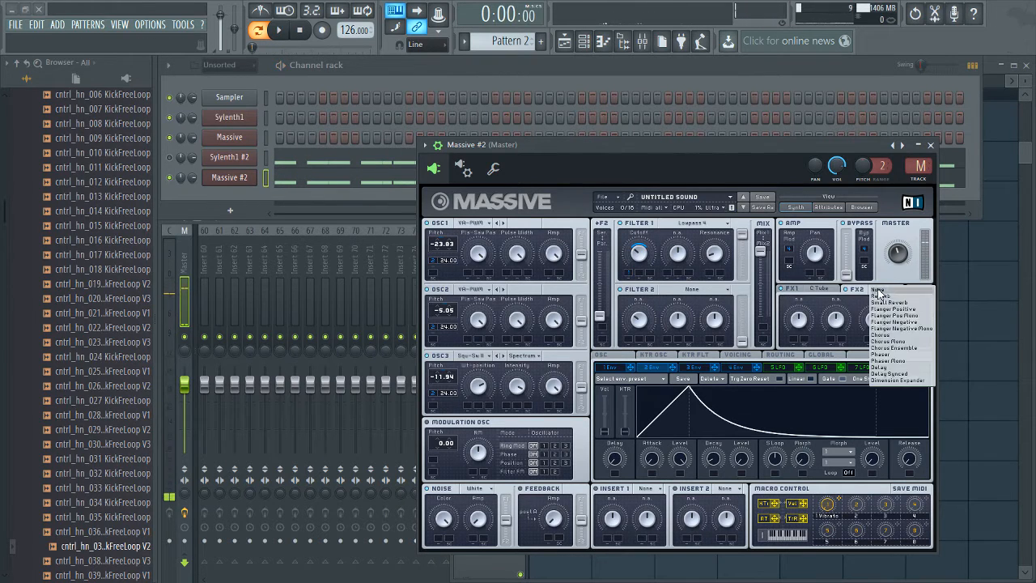
click(885, 380)
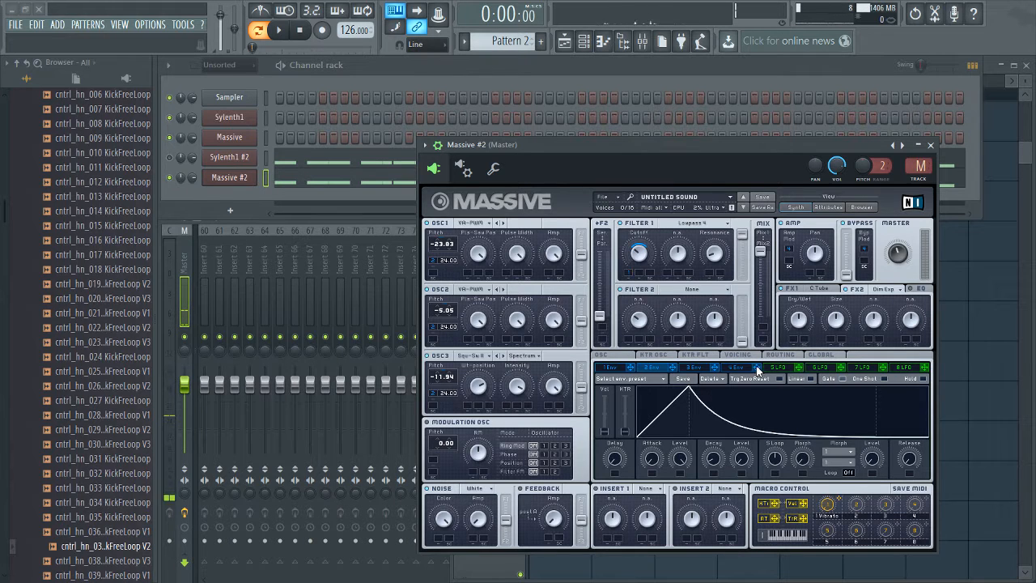
drag(697, 146, 698, 144)
key(space)
key(space)
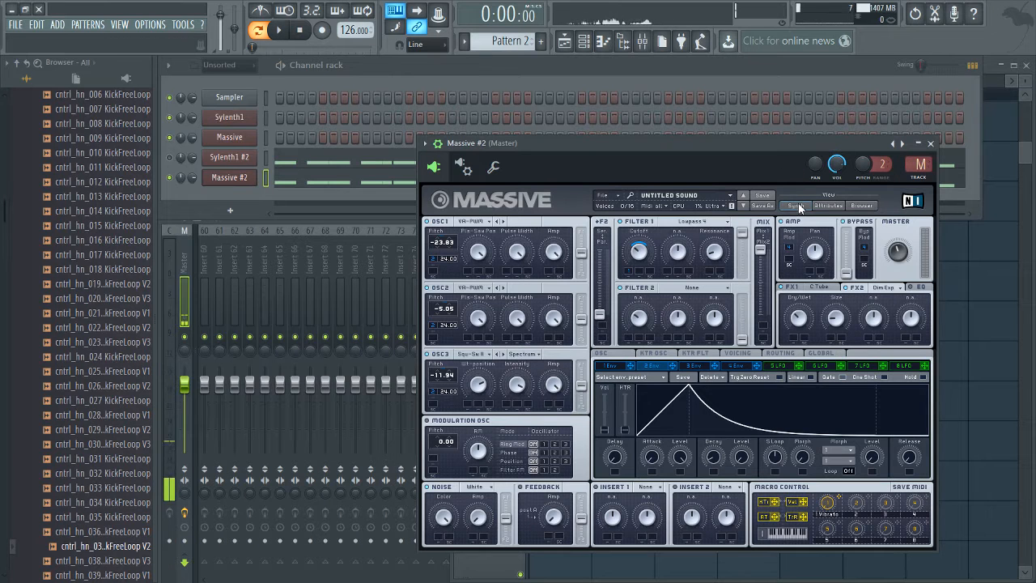
key(space)
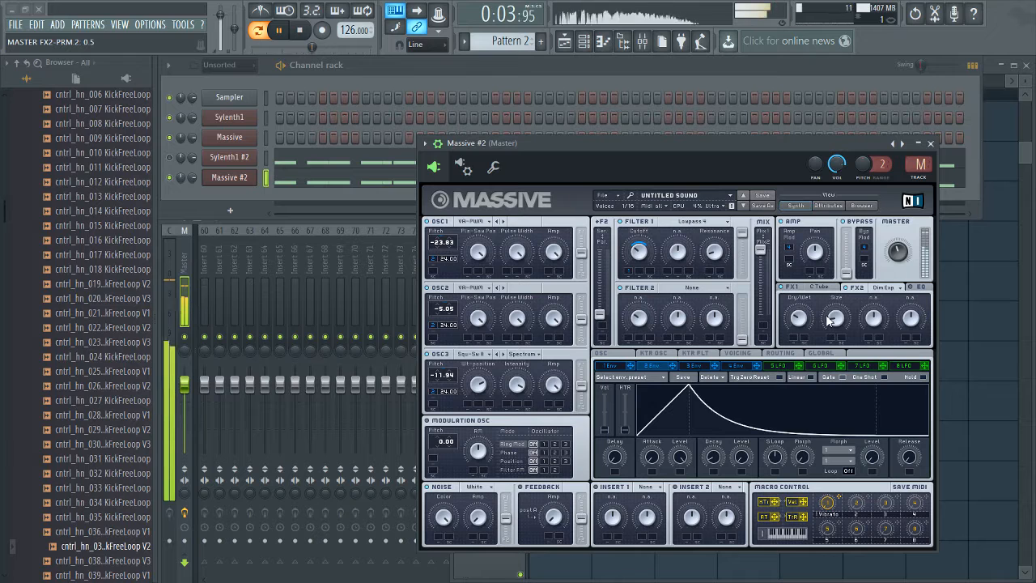
key(space)
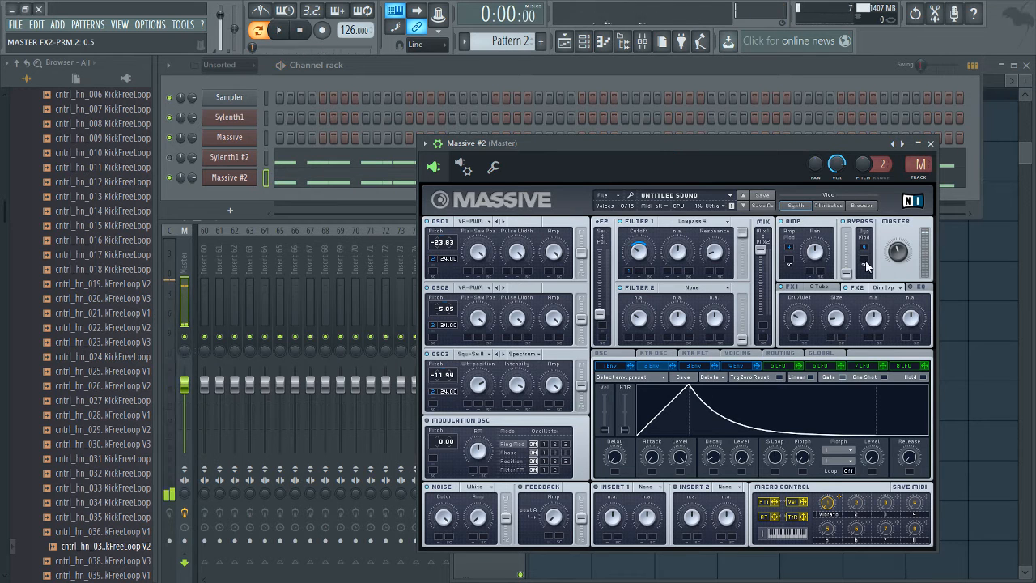
Step: Close the Massive #2 window and route the Sylenth1 #2 and Massive #2 channels to mixer tracks starting at Insert 75
click(233, 178)
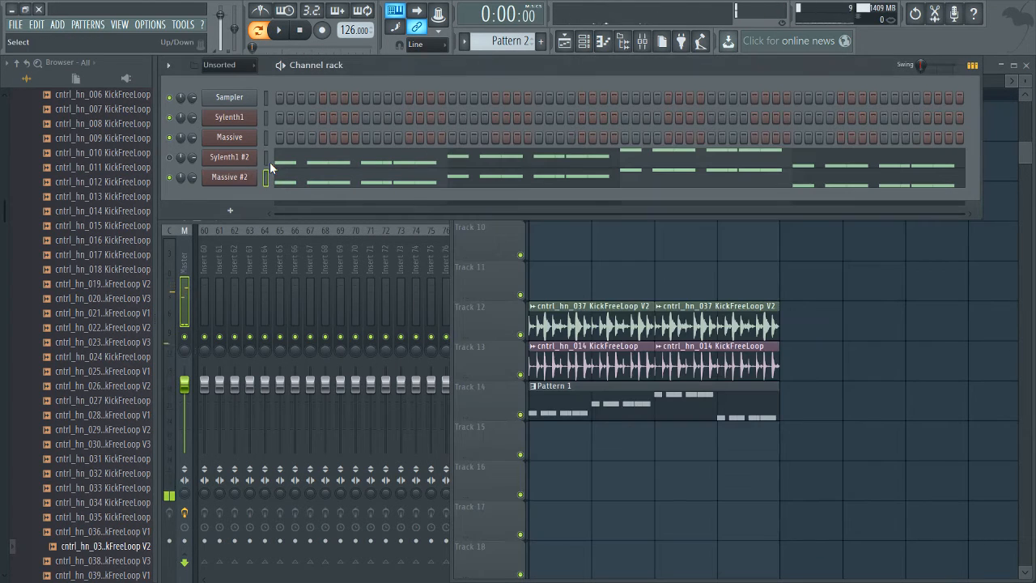
click(432, 283)
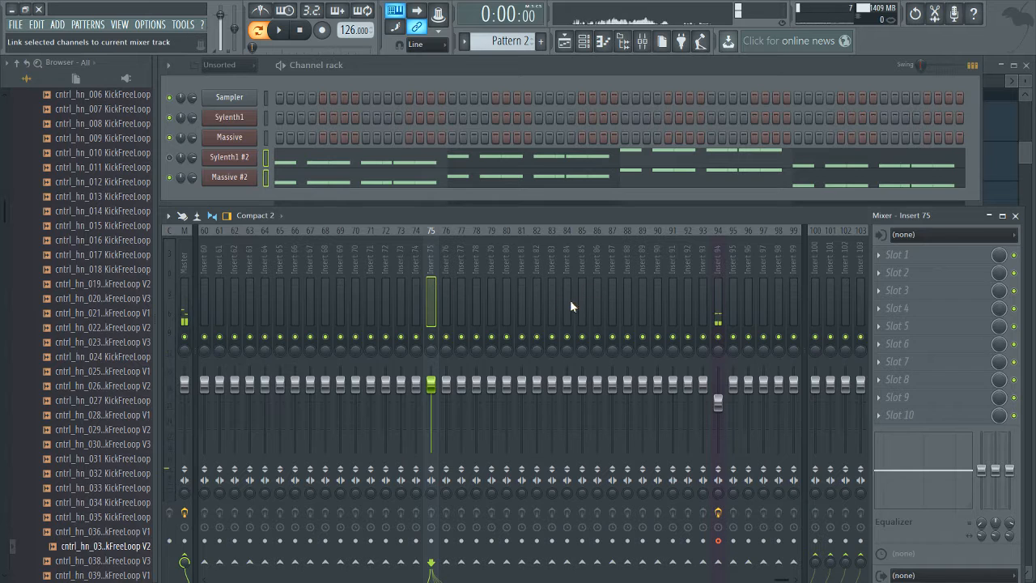
key(ctrl+shift+l)
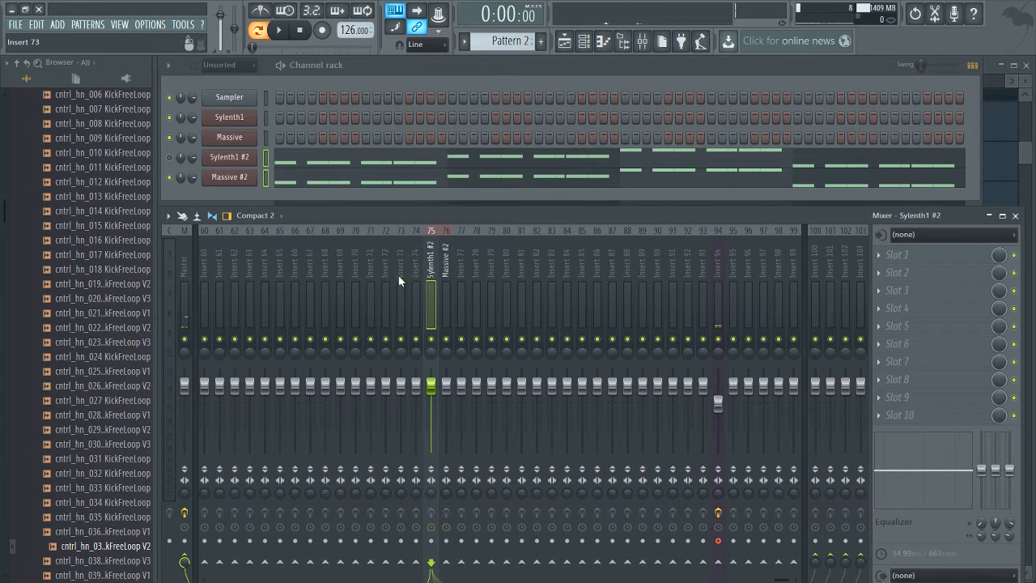
Step: Balance both bass layers by re-enabling the Sylenth1 #2 channel, lowering its mixer fader slightly and previewing the pattern
click(189, 192)
click(429, 345)
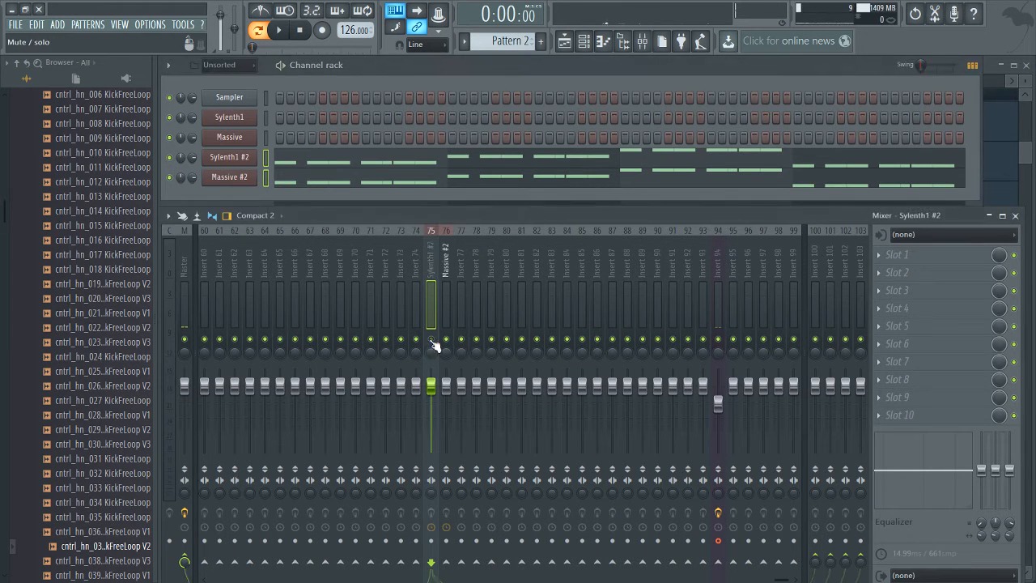
key(space)
key(space)
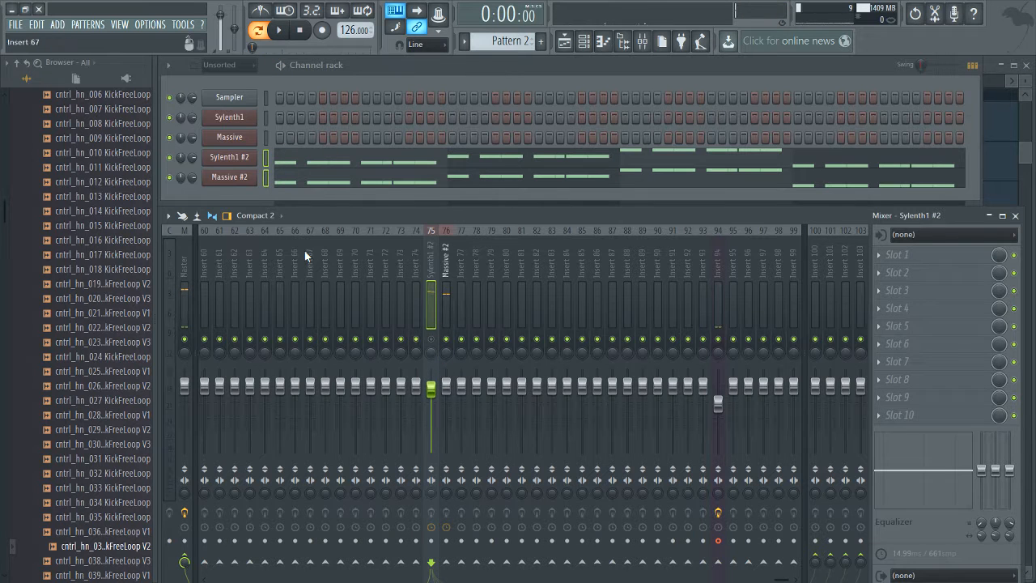
key(space)
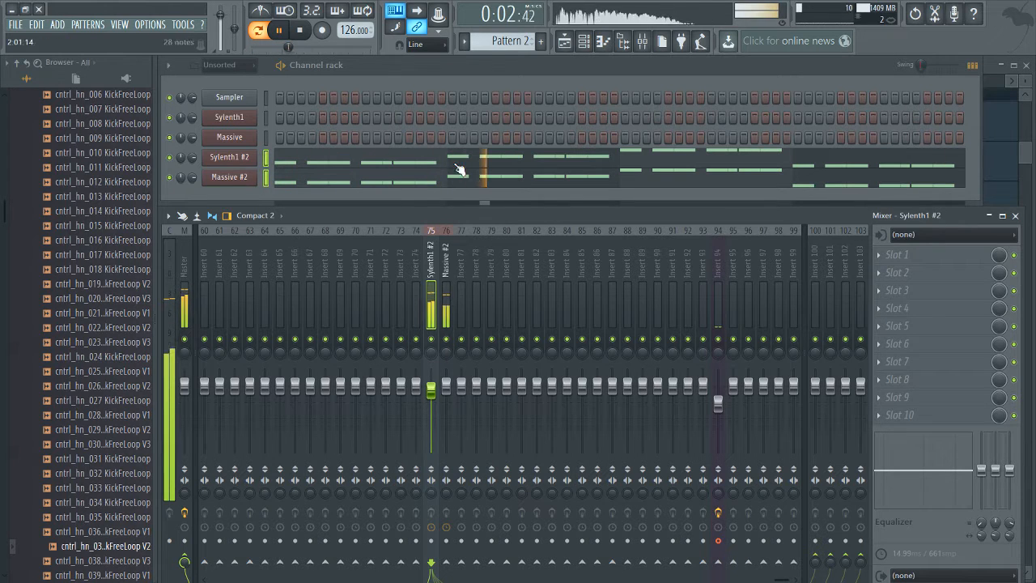
click(483, 77)
key(space)
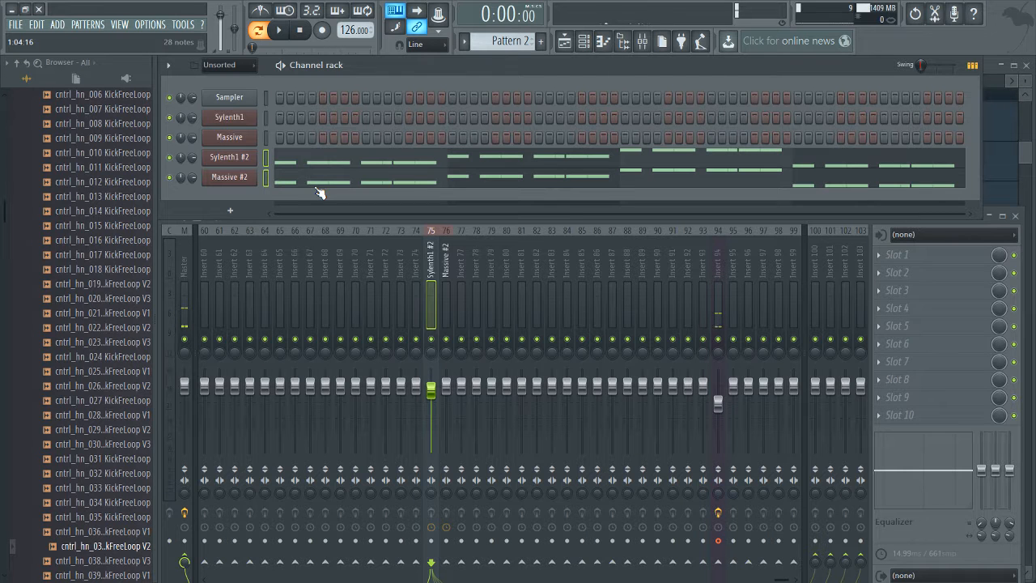
scroll(351, 251, left, 3)
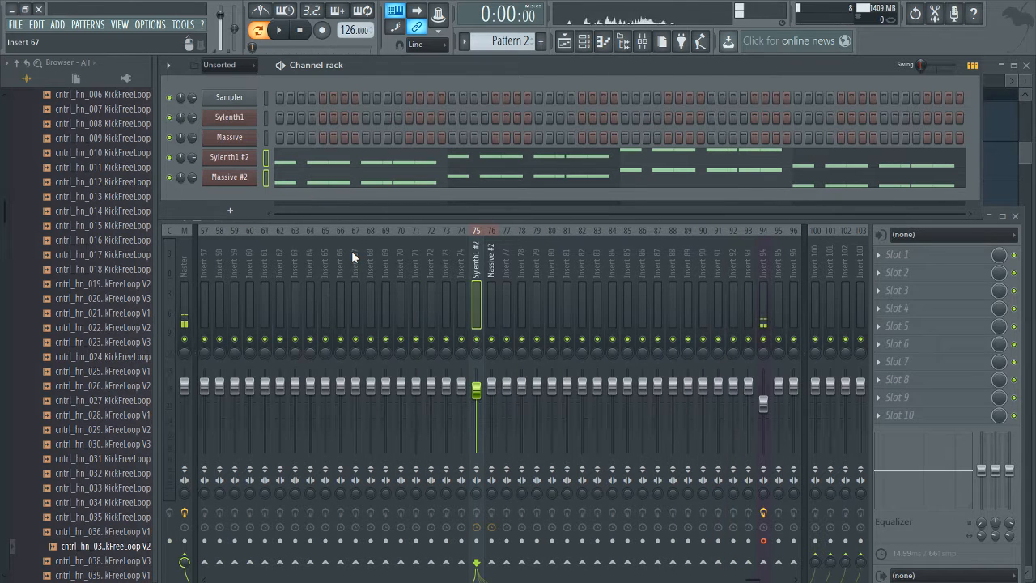
scroll(374, 259, right, 3)
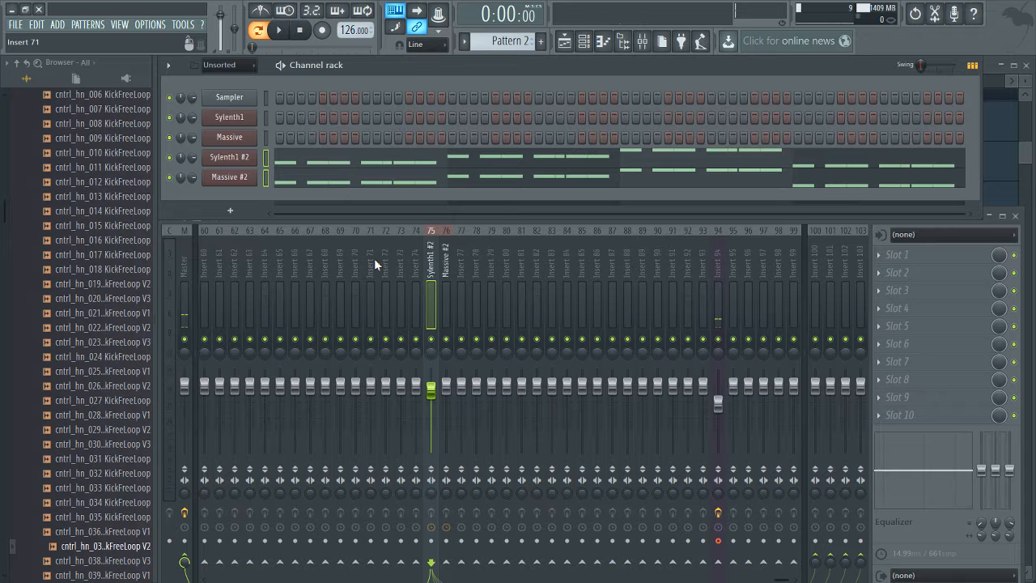